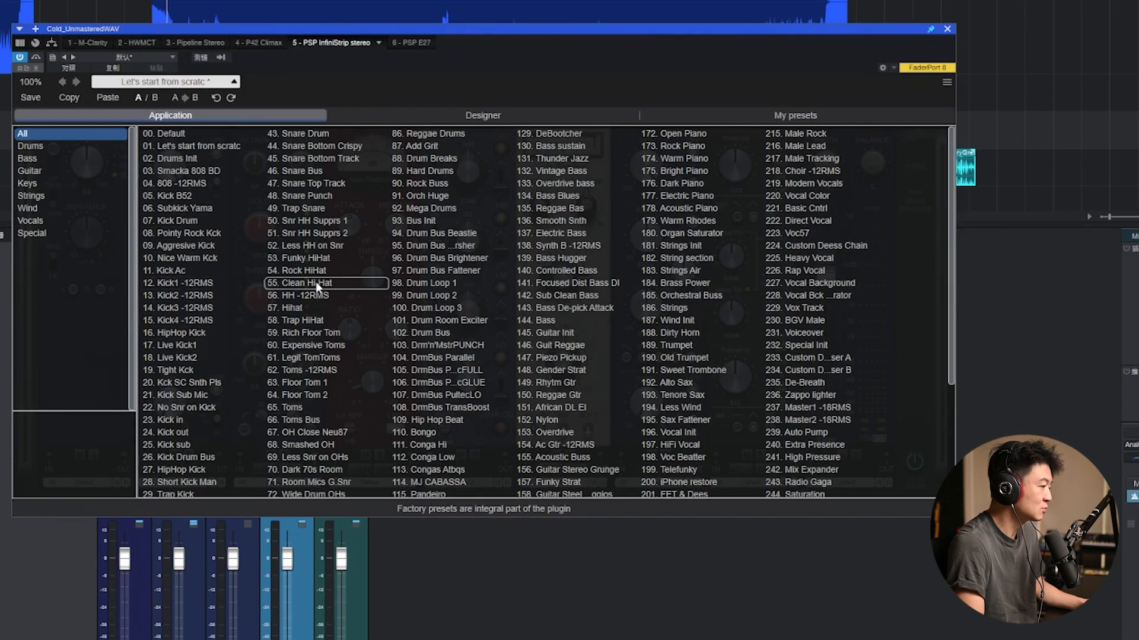
Browse the factory presets by designer, and load the "Let's start from scratch" preset from the application presets
{"action": "left_click", "coordinate": [513, 118]}
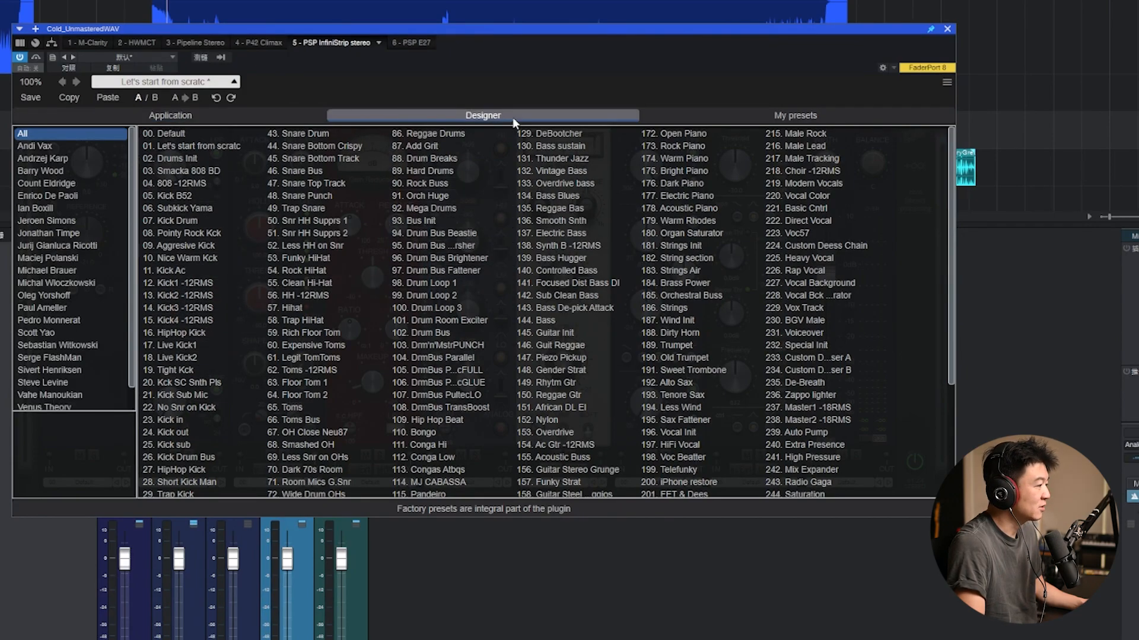
{"action": "left_click", "coordinate": [70, 233]}
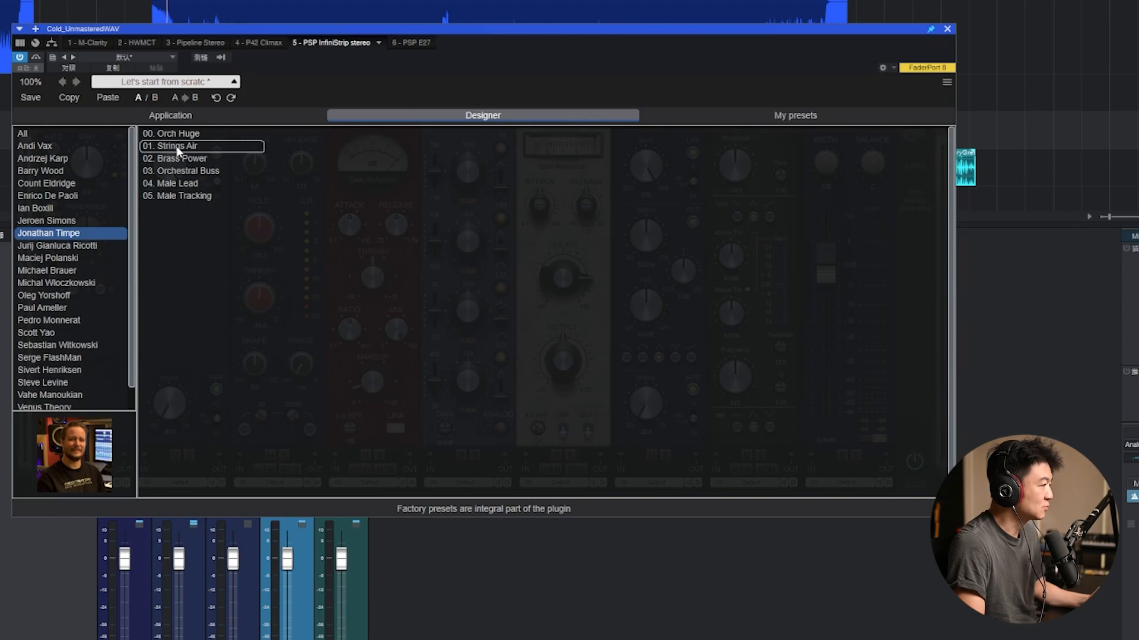
{"action": "left_click", "coordinate": [177, 117]}
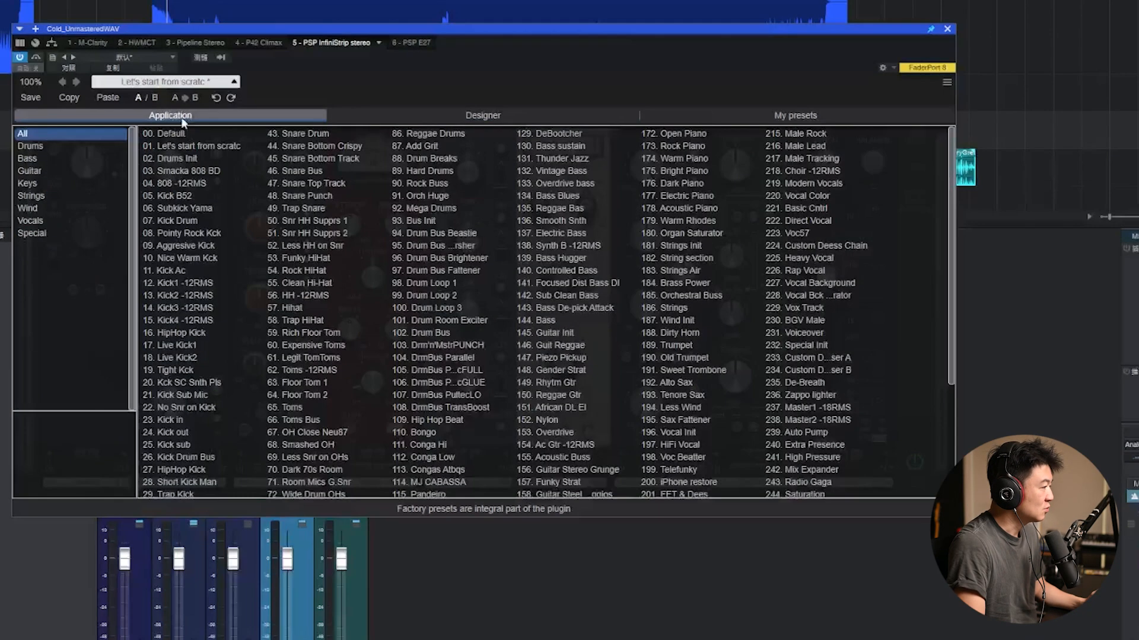
{"action": "left_click", "coordinate": [193, 150]}
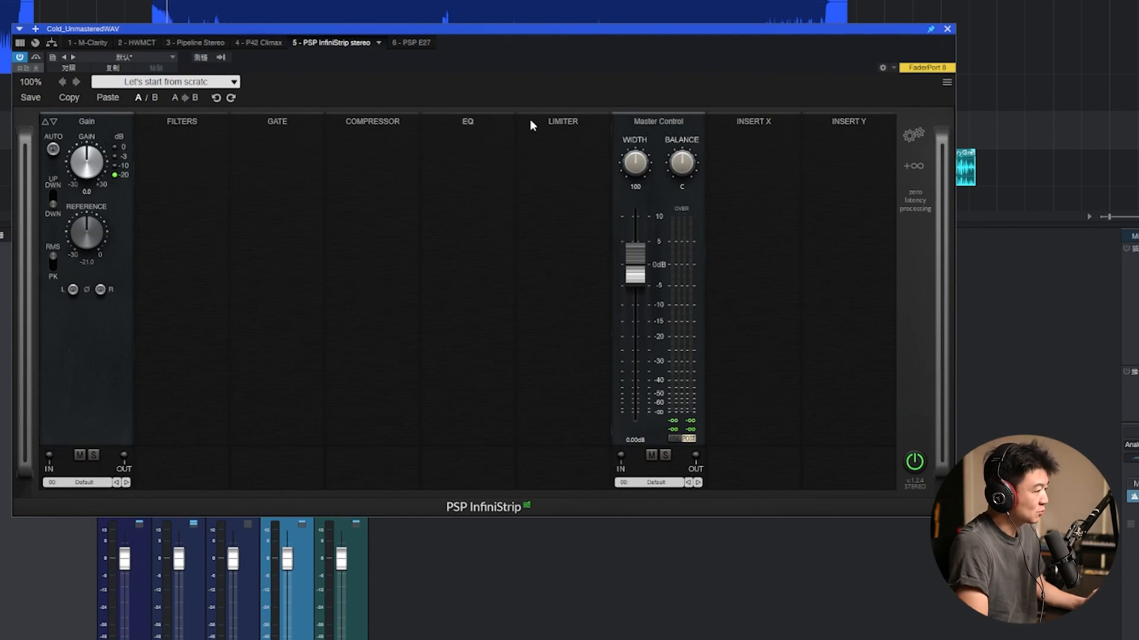
{"action": "left_click", "coordinate": [912, 165]}
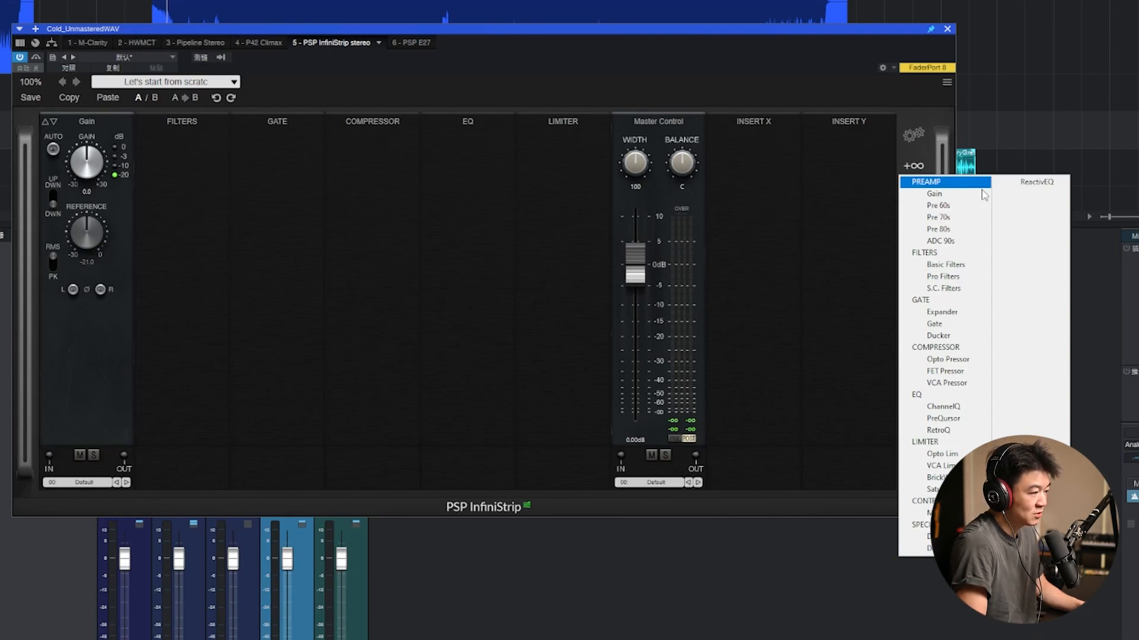
{"action": "left_click", "coordinate": [762, 237]}
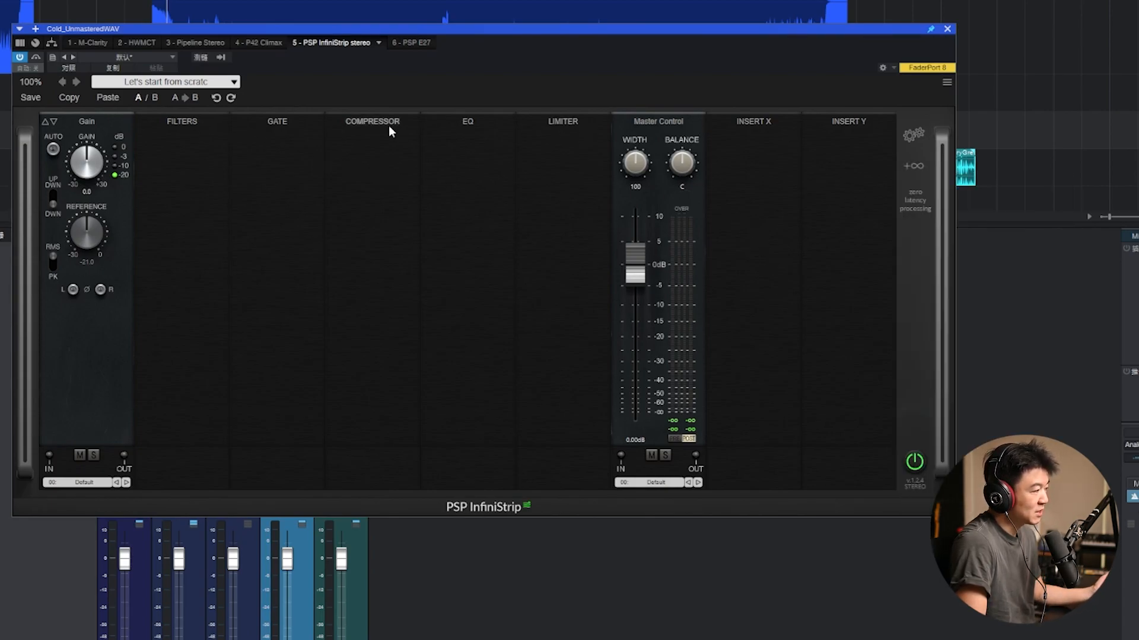
{"action": "left_click", "coordinate": [754, 123]}
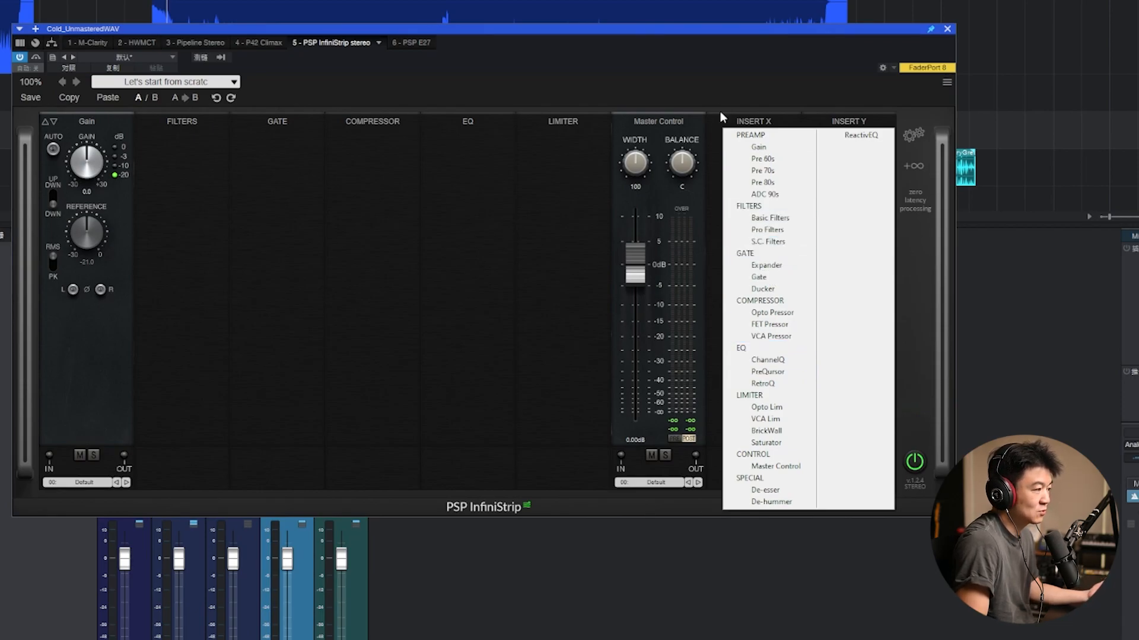
{"action": "left_click", "coordinate": [714, 93]}
{"action": "left_click_drag", "start_coordinate": [658, 121], "coordinate": [682, 132]}
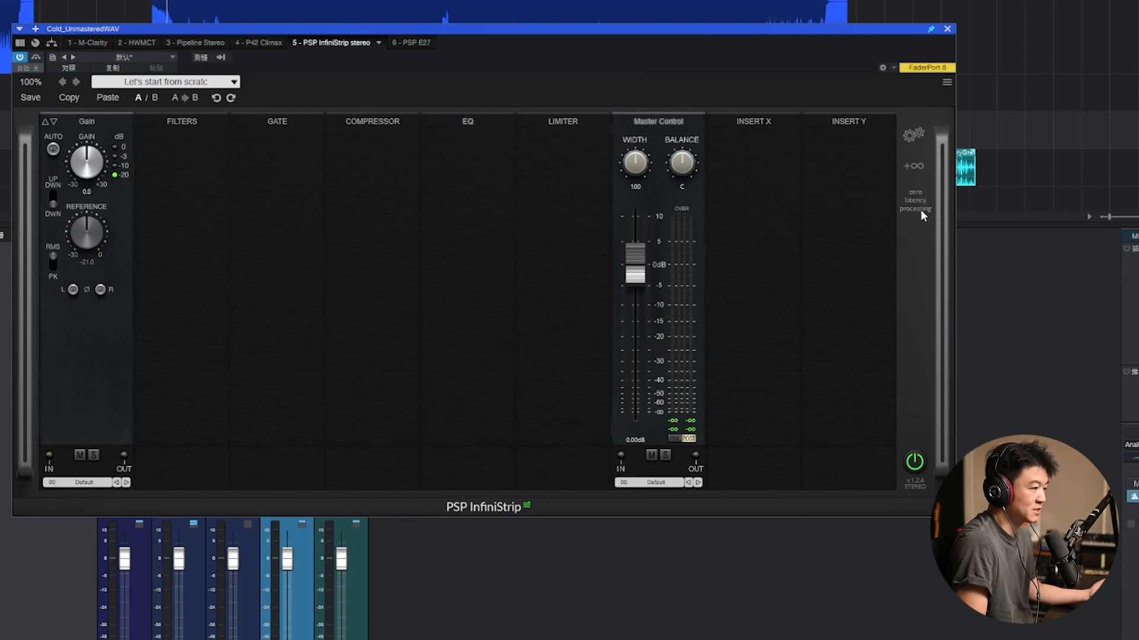
Switch the channel strip to Resizeable view mode and from there to Mini view mode
{"action": "left_click", "coordinate": [913, 134]}
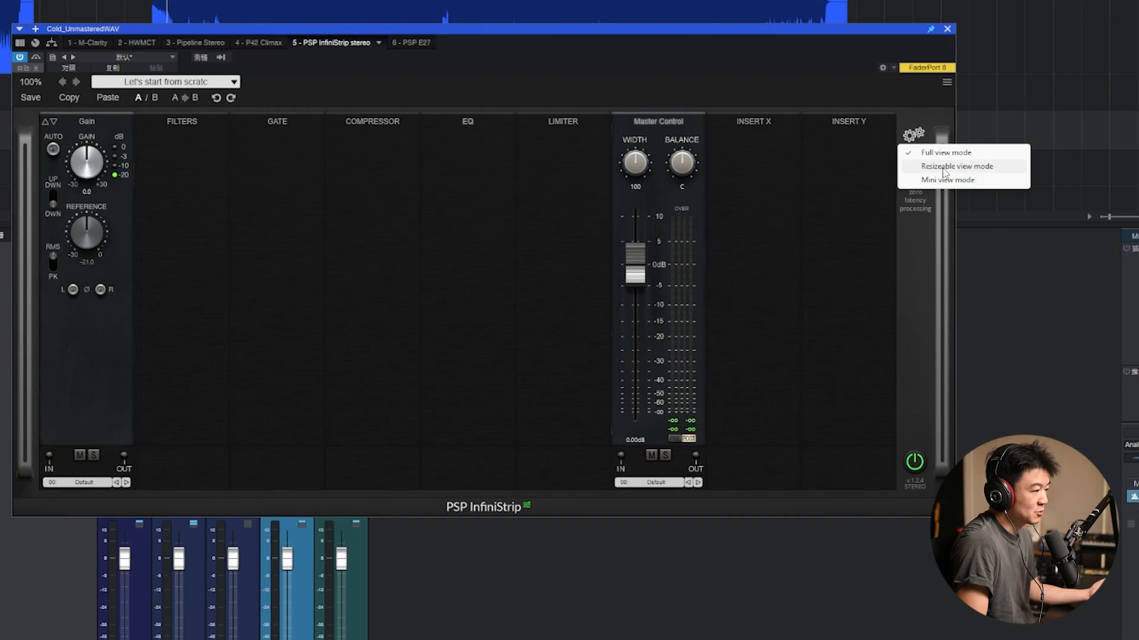
{"action": "left_click", "coordinate": [944, 171]}
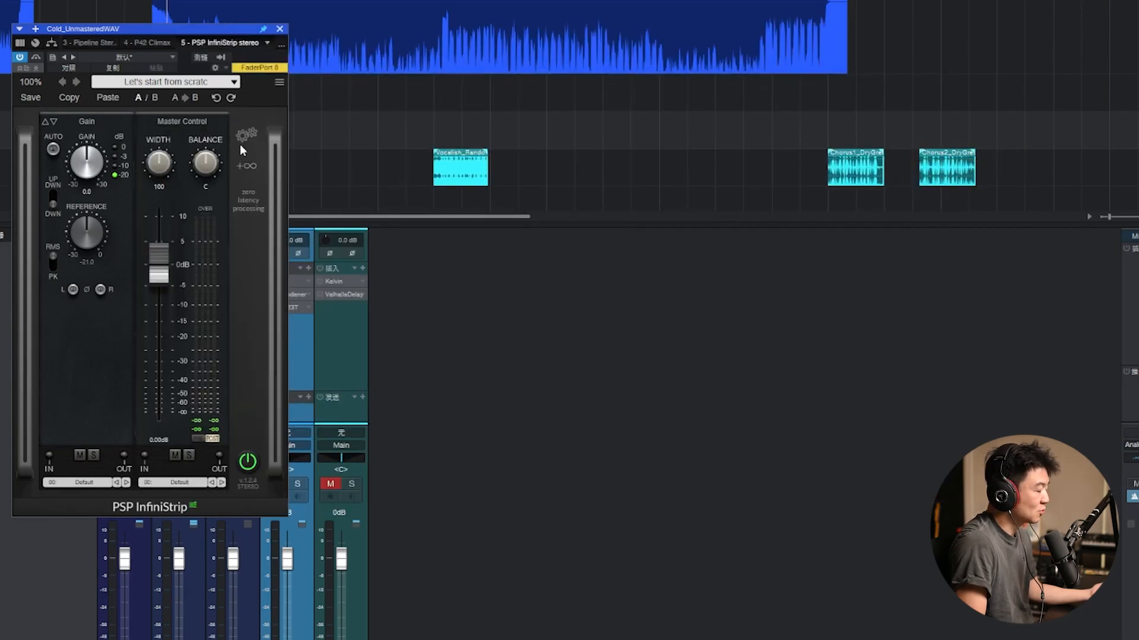
{"action": "left_click", "coordinate": [240, 137]}
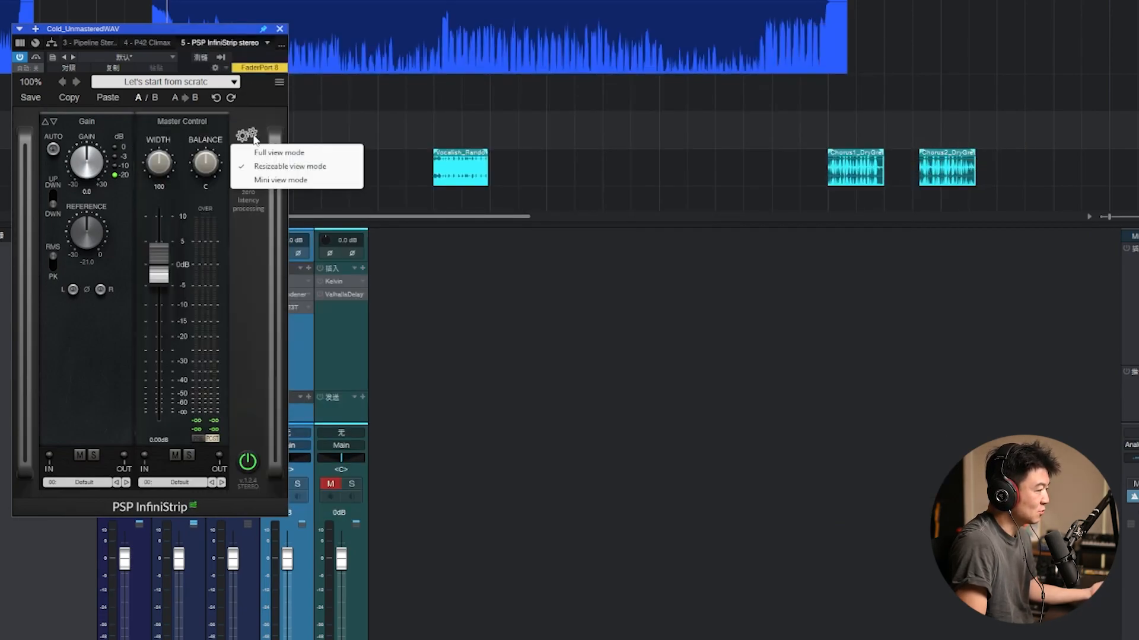
{"action": "left_click", "coordinate": [261, 183]}
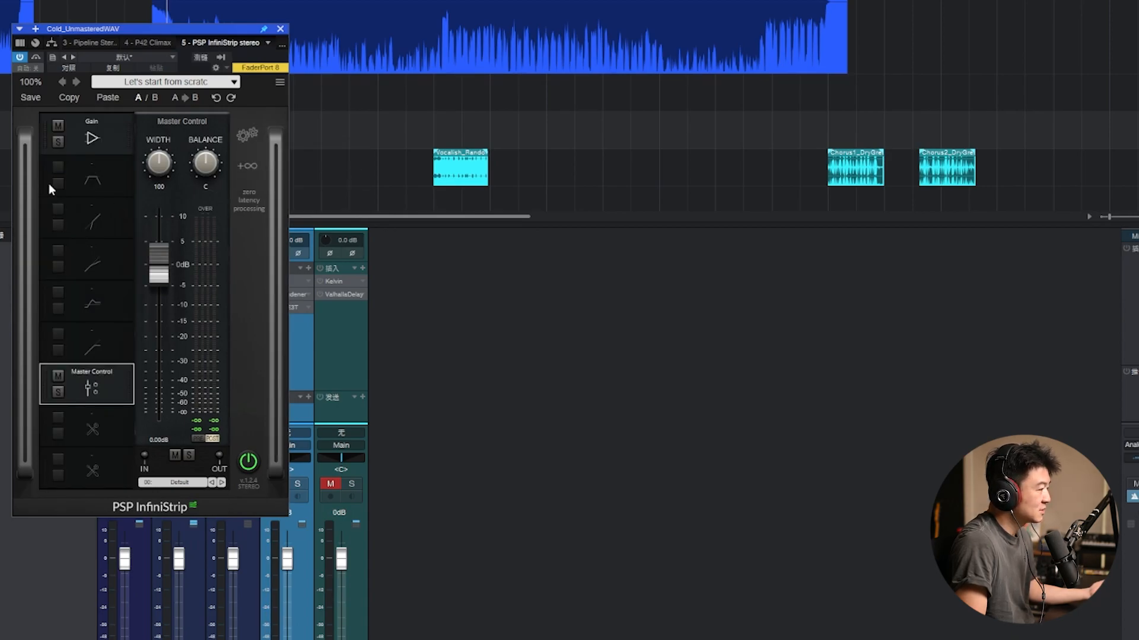
Display the empty Filters slot, try moving the Master Control module up the chain, and return to Full view mode
{"action": "left_click", "coordinate": [87, 175]}
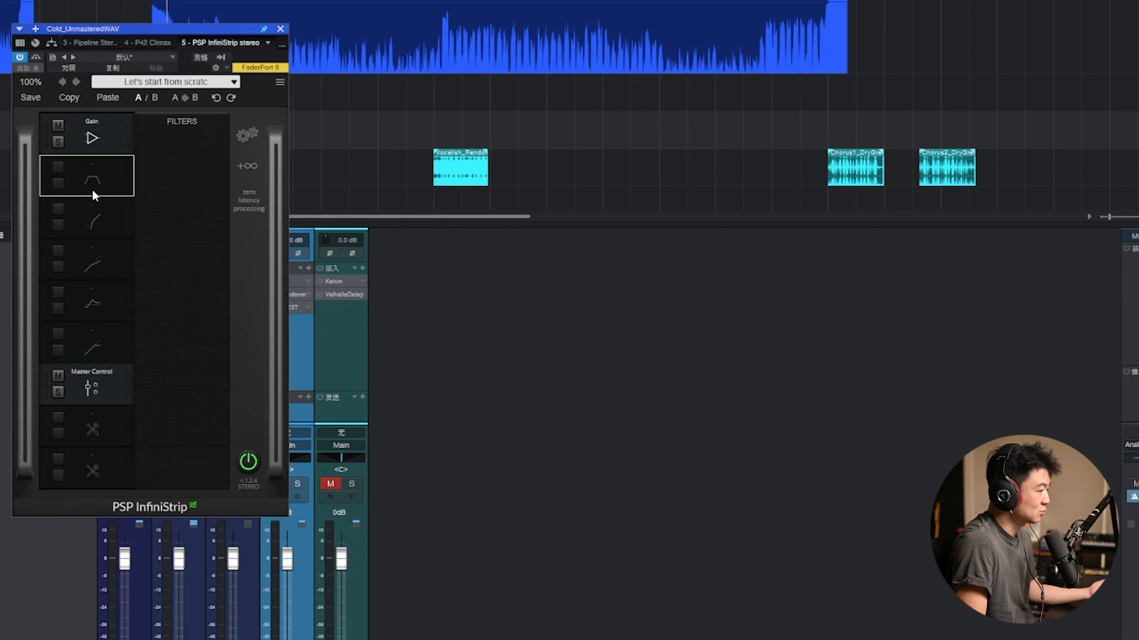
{"action": "left_click", "coordinate": [93, 372]}
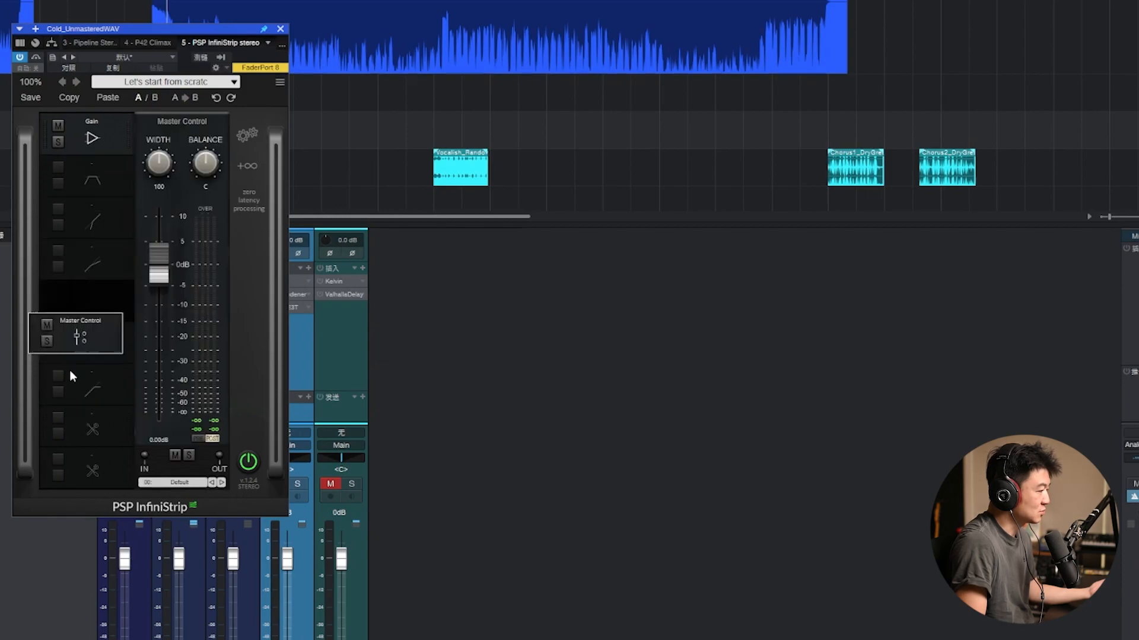
{"action": "left_click", "coordinate": [249, 136]}
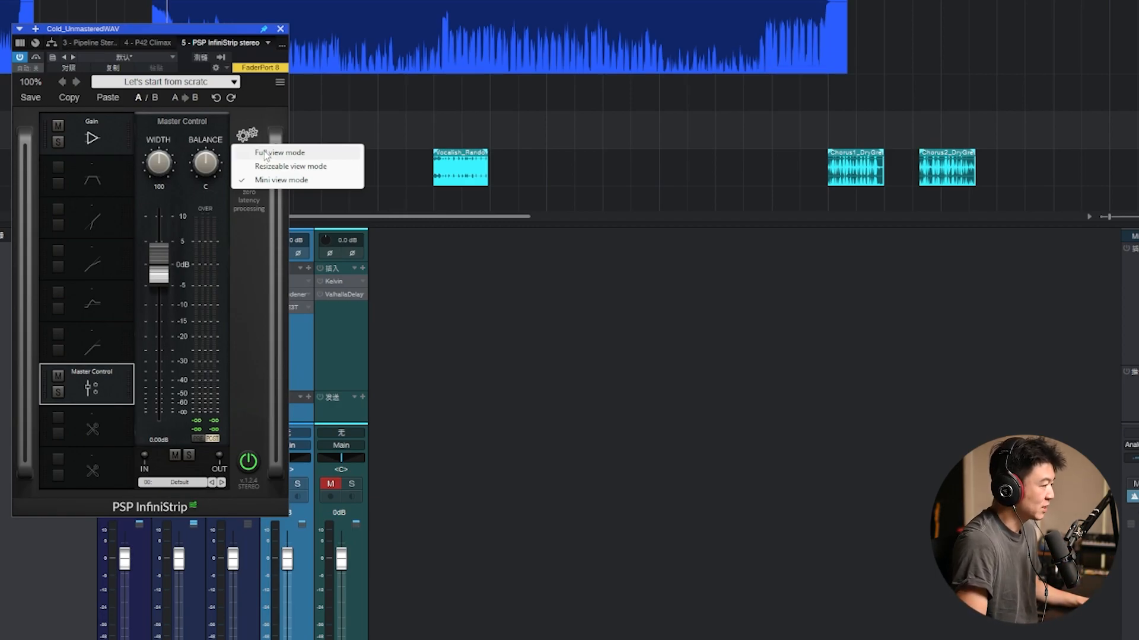
{"action": "left_click", "coordinate": [266, 154]}
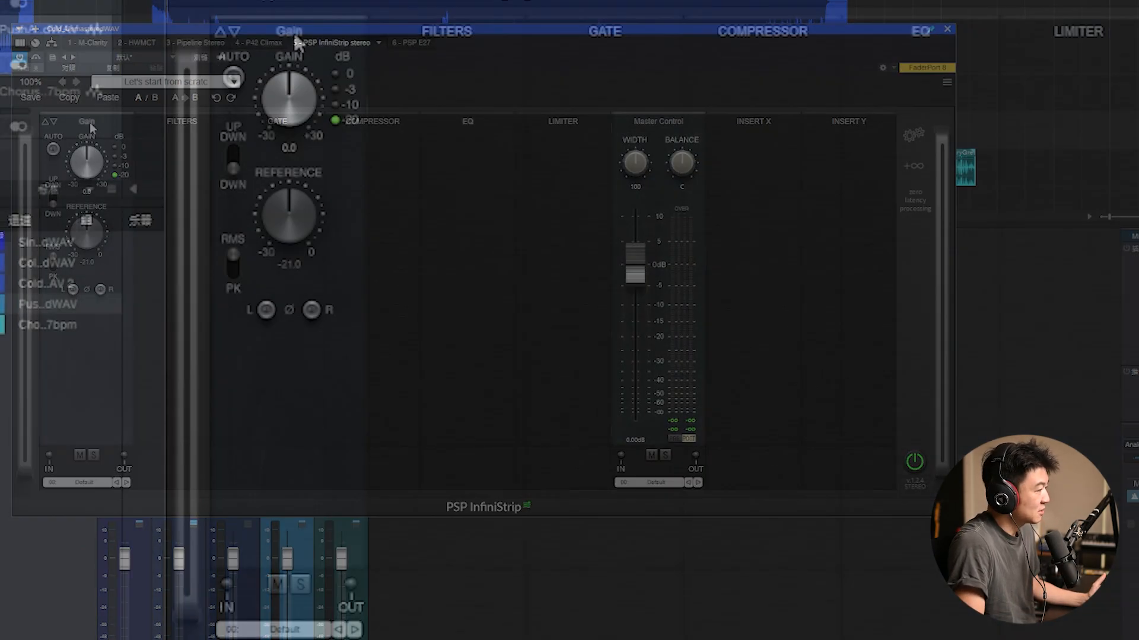
{"action": "left_click", "coordinate": [89, 122]}
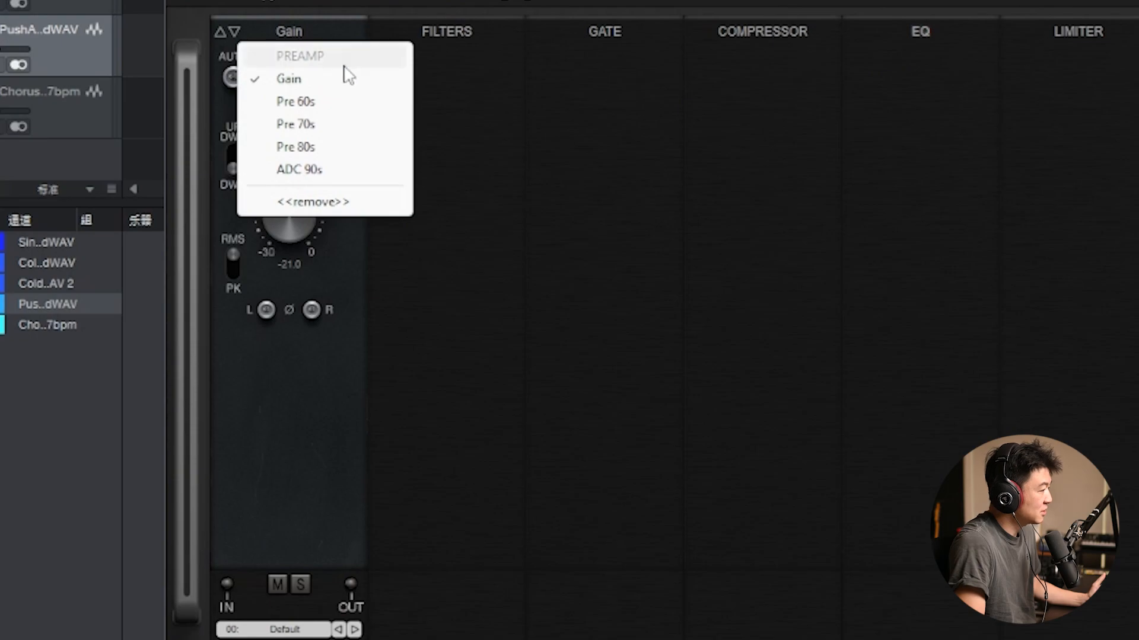
{"action": "left_click", "coordinate": [332, 83]}
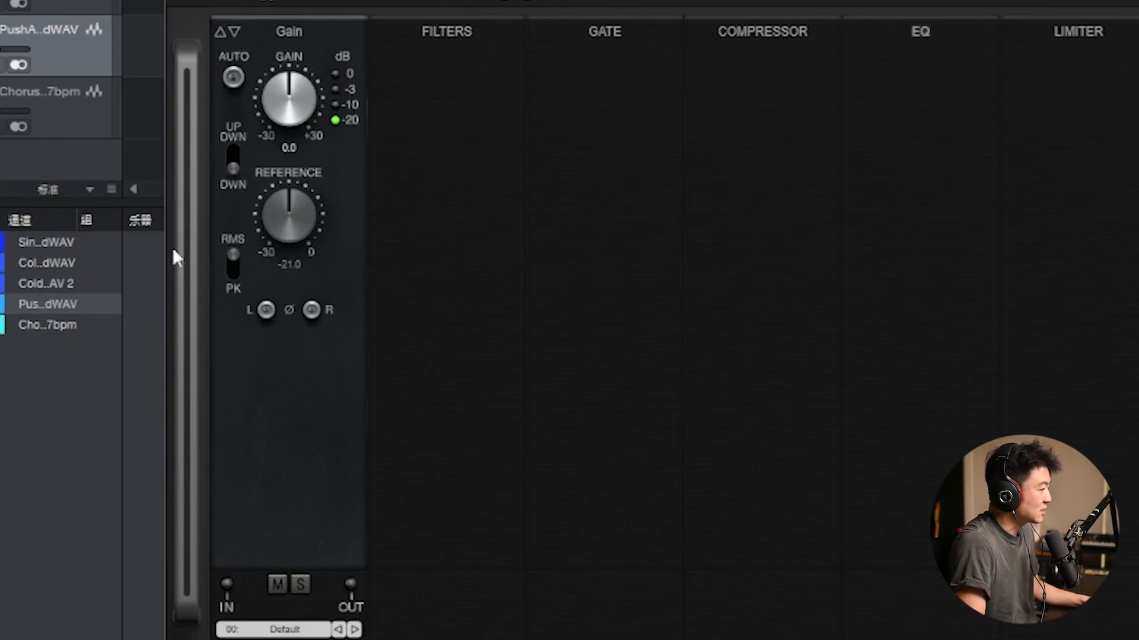
{"action": "left_click", "coordinate": [303, 36]}
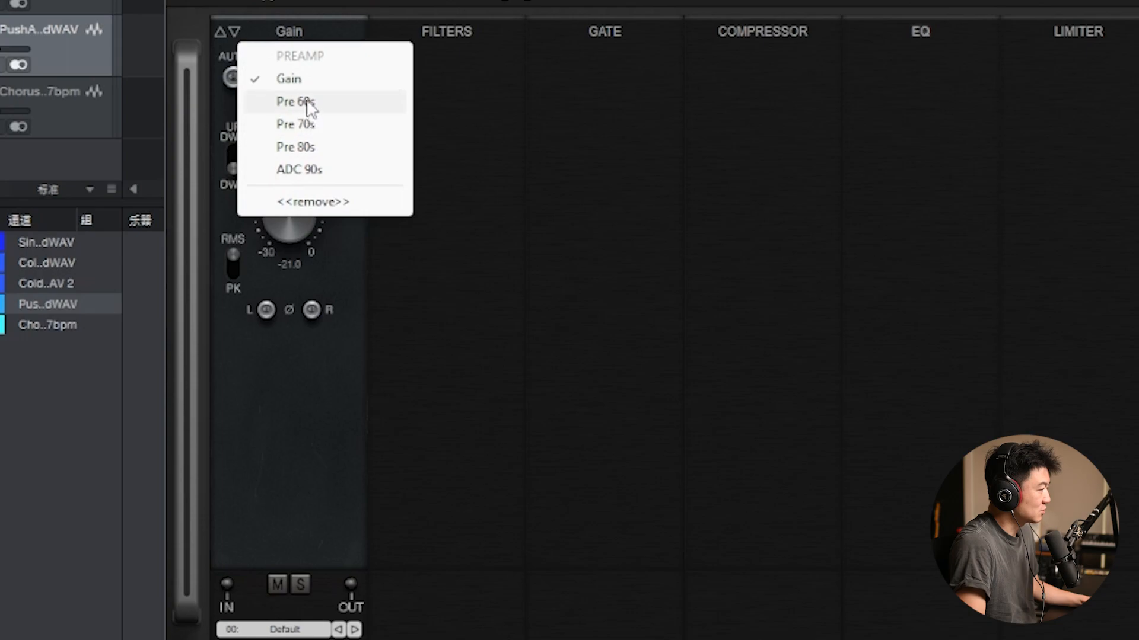
{"action": "left_click", "coordinate": [304, 34]}
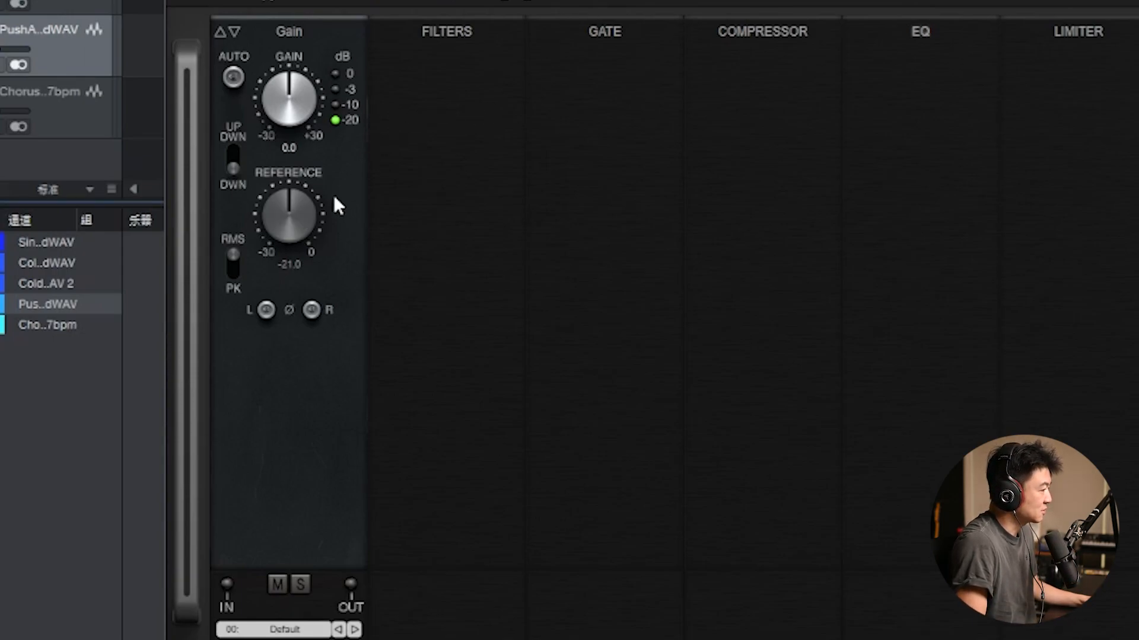
Set the Gain module's reference level to -18 dB
{"action": "left_click_drag", "start_coordinate": [297, 229], "coordinate": [302, 196]}
{"action": "left_click", "coordinate": [291, 264]}
{"action": "type", "text": "-18"}
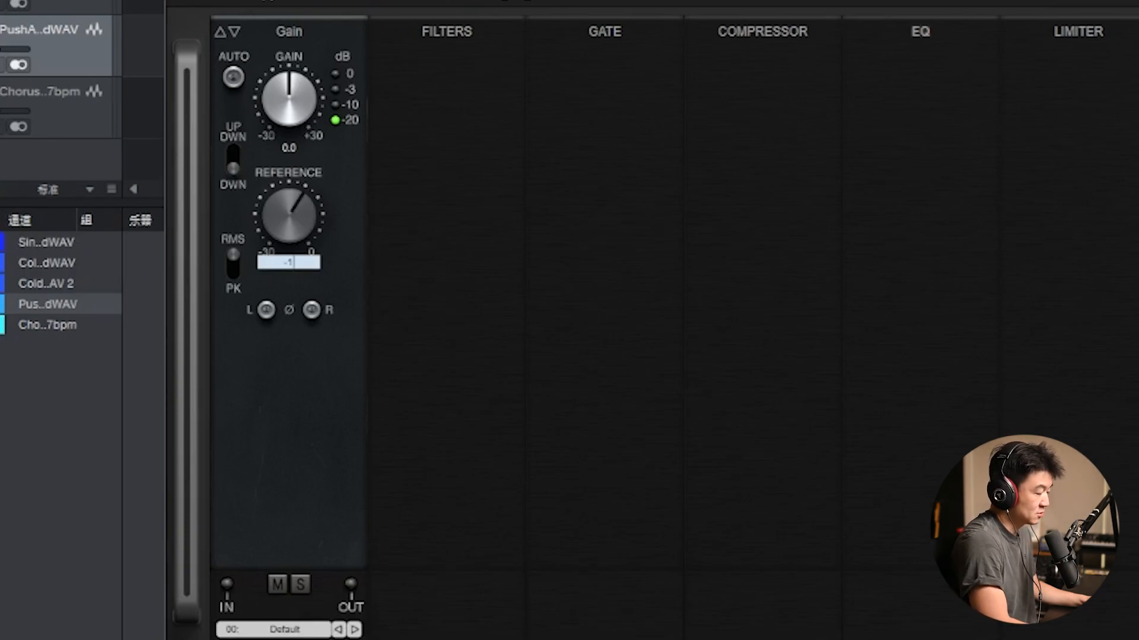
{"action": "key", "text": "Return"}
Let the Gain module adjust its level automatically, set the adjustment direction to UP DWN, and turn Auto off
{"action": "left_click", "coordinate": [233, 77]}
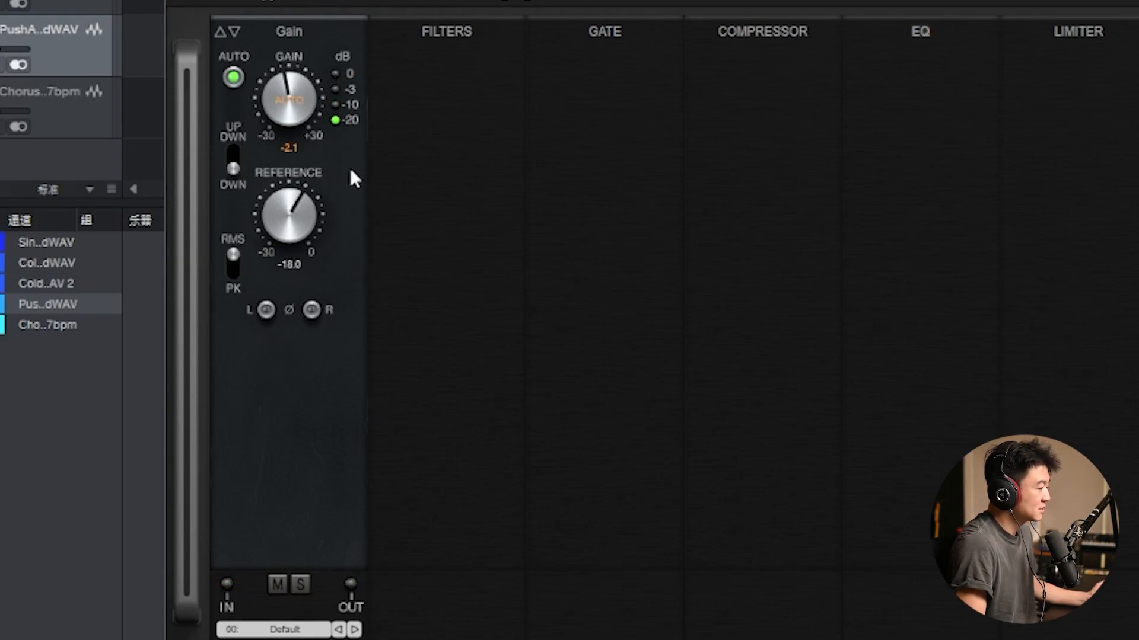
{"action": "left_click", "coordinate": [1097, 200]}
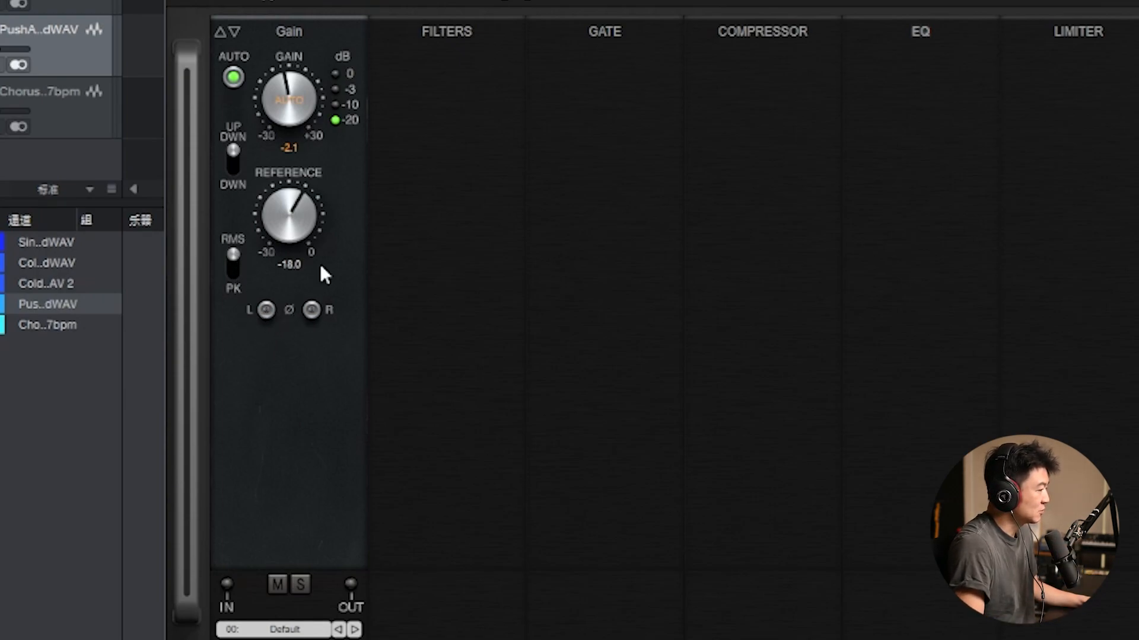
{"action": "left_click", "coordinate": [238, 80]}
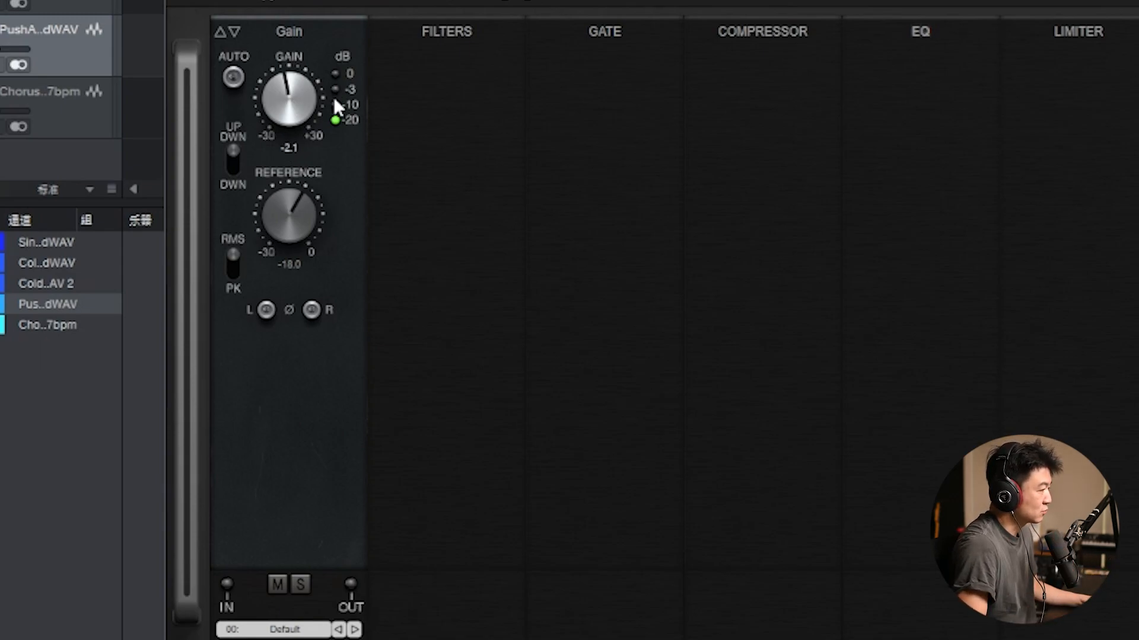
Replace the Gain module with the Pre 60s preamp
{"action": "left_click", "coordinate": [298, 37]}
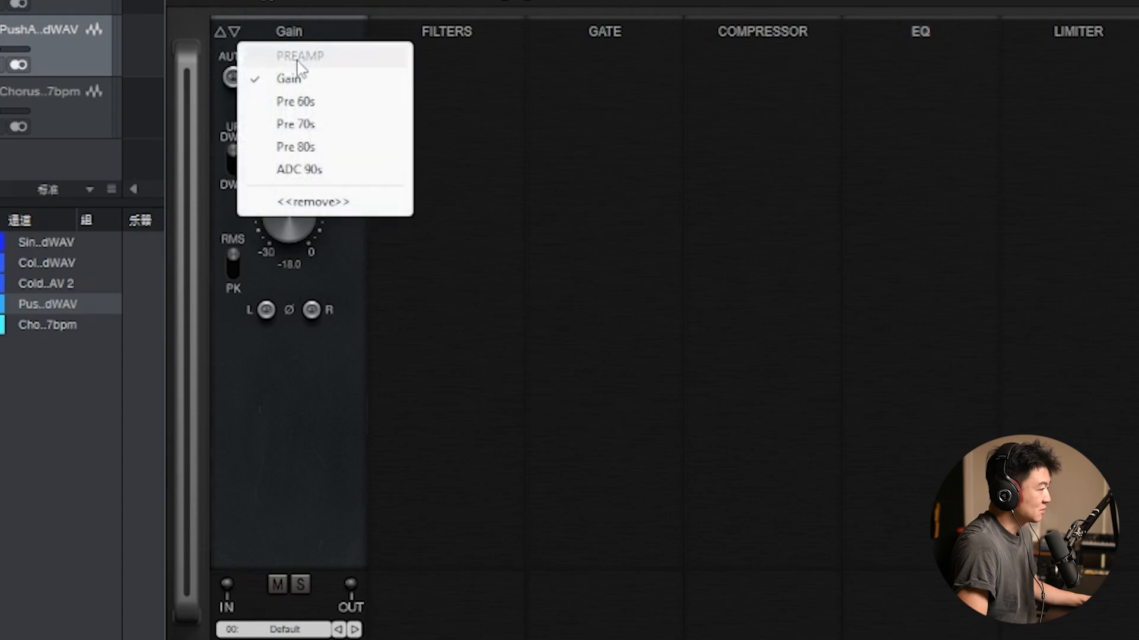
{"action": "left_click", "coordinate": [303, 102]}
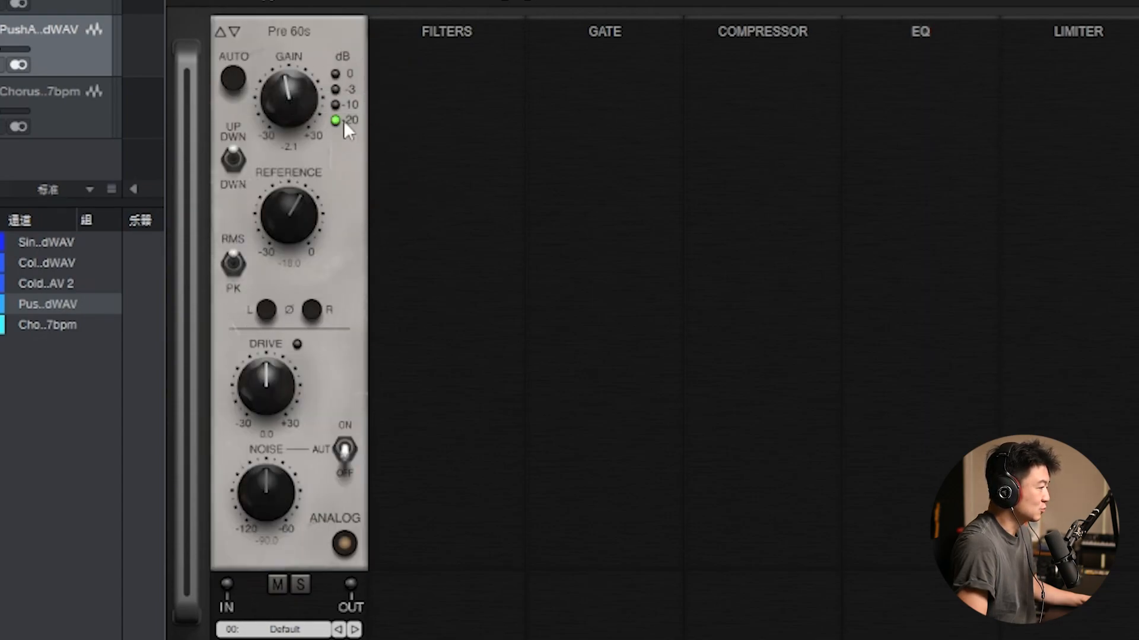
{"action": "left_click", "coordinate": [291, 37]}
{"action": "left_click", "coordinate": [515, 392]}
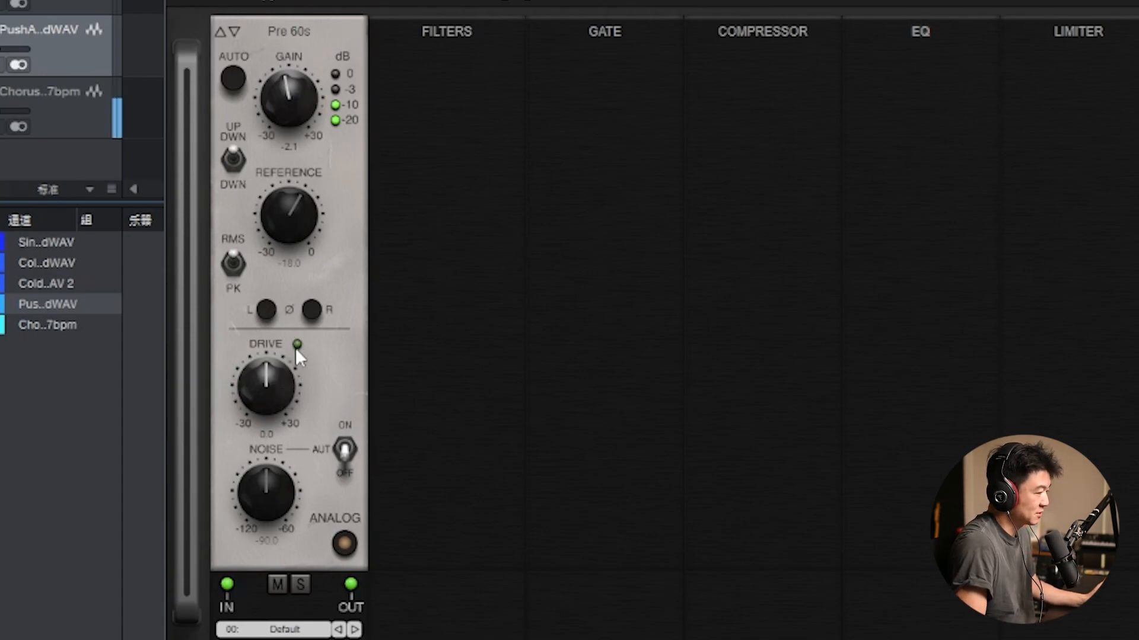
Raise the Pre 60s Drive to about 21.3 and compare the sound with Analog off and on, leaving it on
{"action": "left_click_drag", "start_coordinate": [272, 385], "coordinate": [305, 297]}
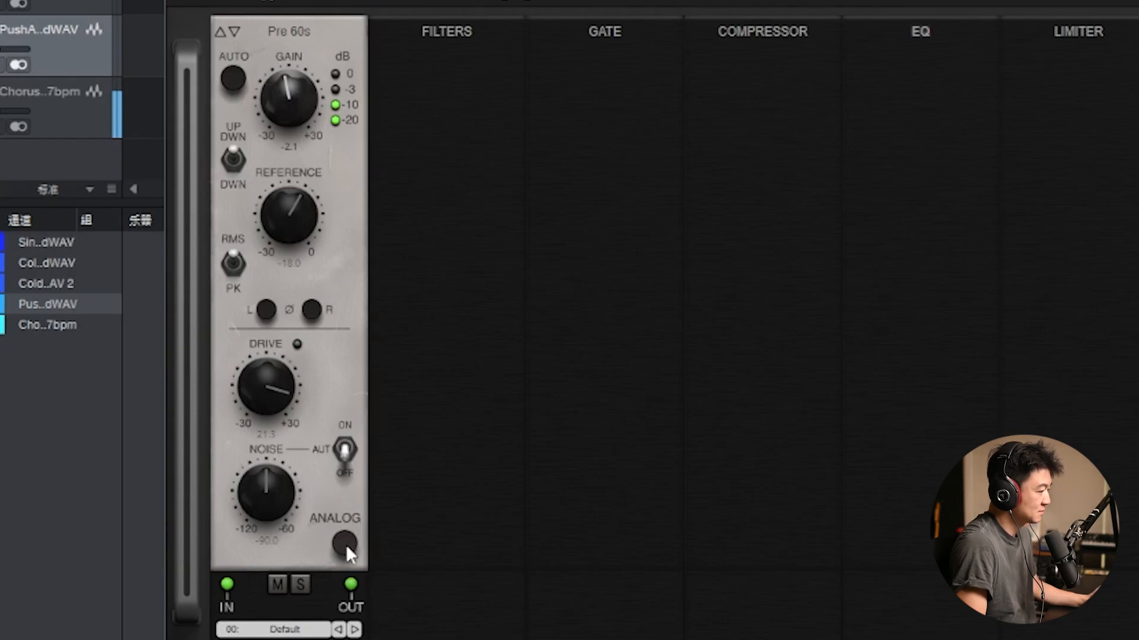
{"action": "left_click", "coordinate": [345, 543]}
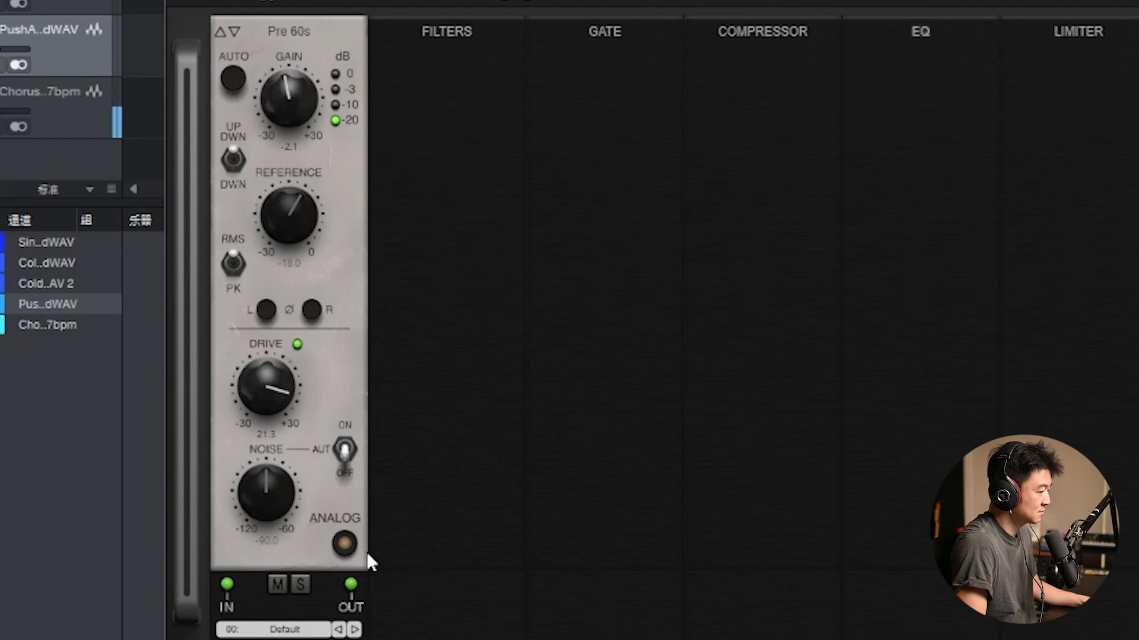
{"action": "left_click", "coordinate": [345, 544]}
{"action": "left_click", "coordinate": [343, 550]}
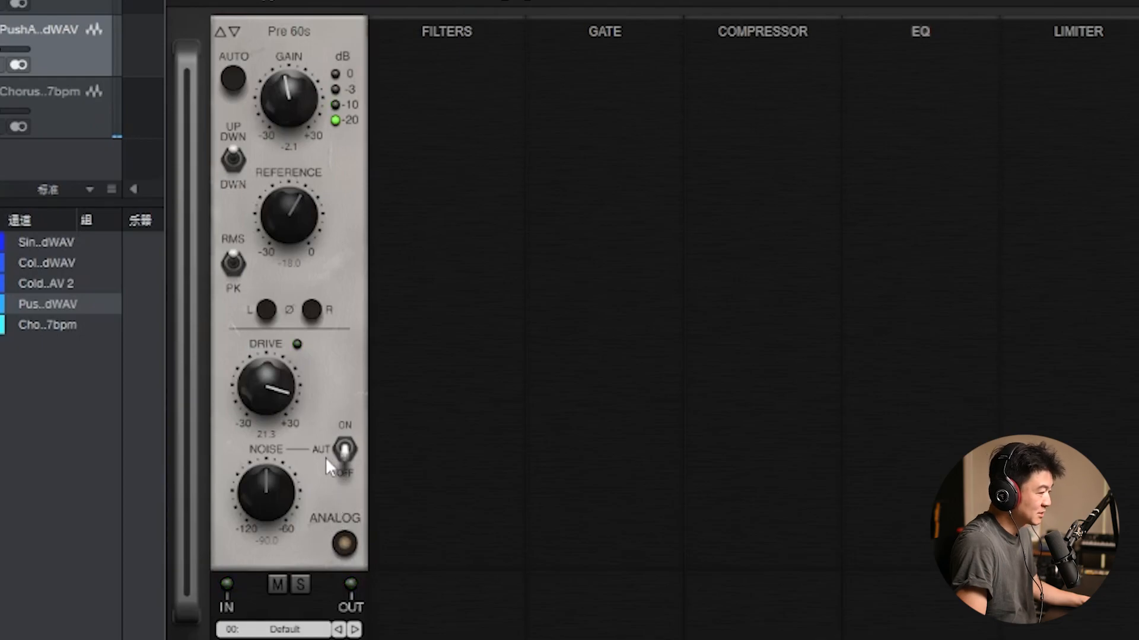
Set the preamp's noise switch to AUTO, try the noise level at -60, and lower it to about -87.7
{"action": "left_click", "coordinate": [345, 451]}
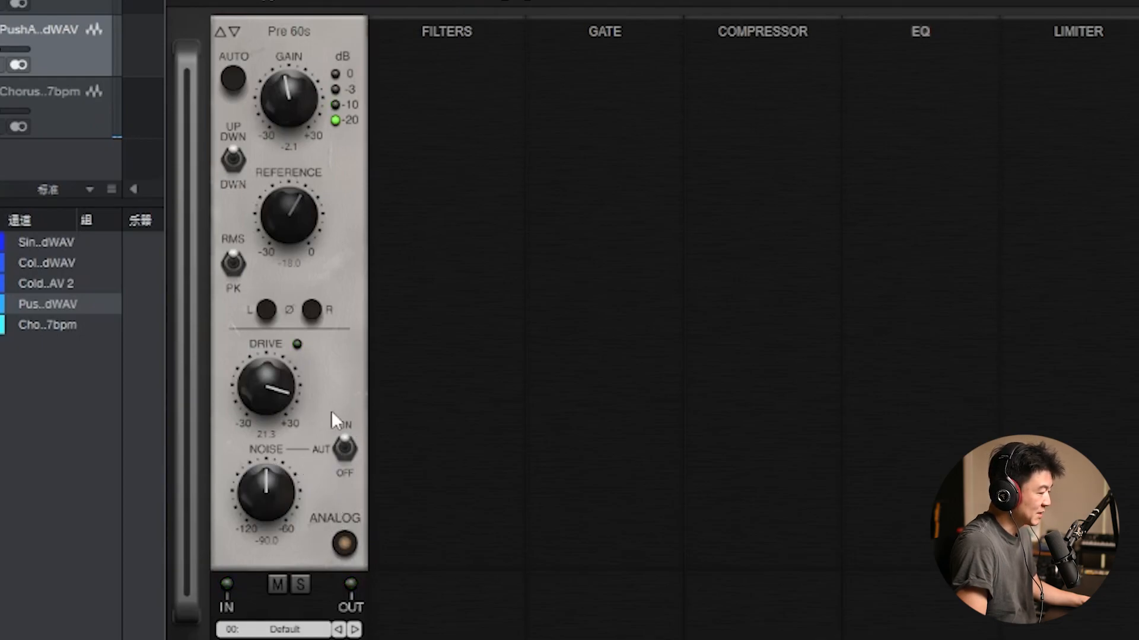
{"action": "left_click_drag", "start_coordinate": [304, 465], "coordinate": [317, 404]}
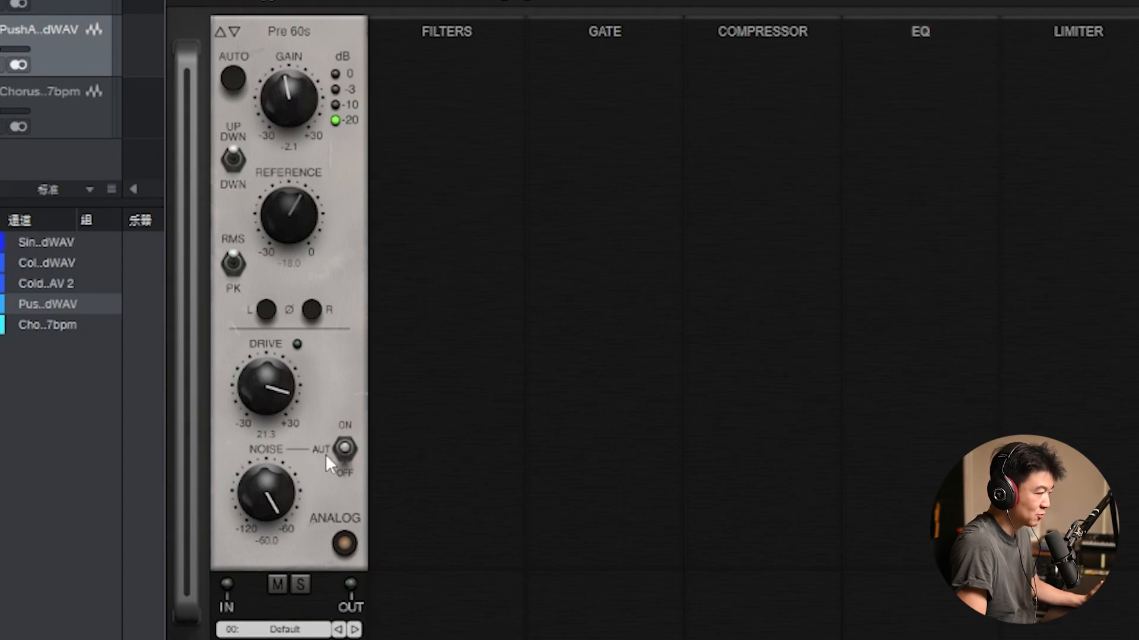
{"action": "left_click_drag", "start_coordinate": [280, 491], "coordinate": [279, 634]}
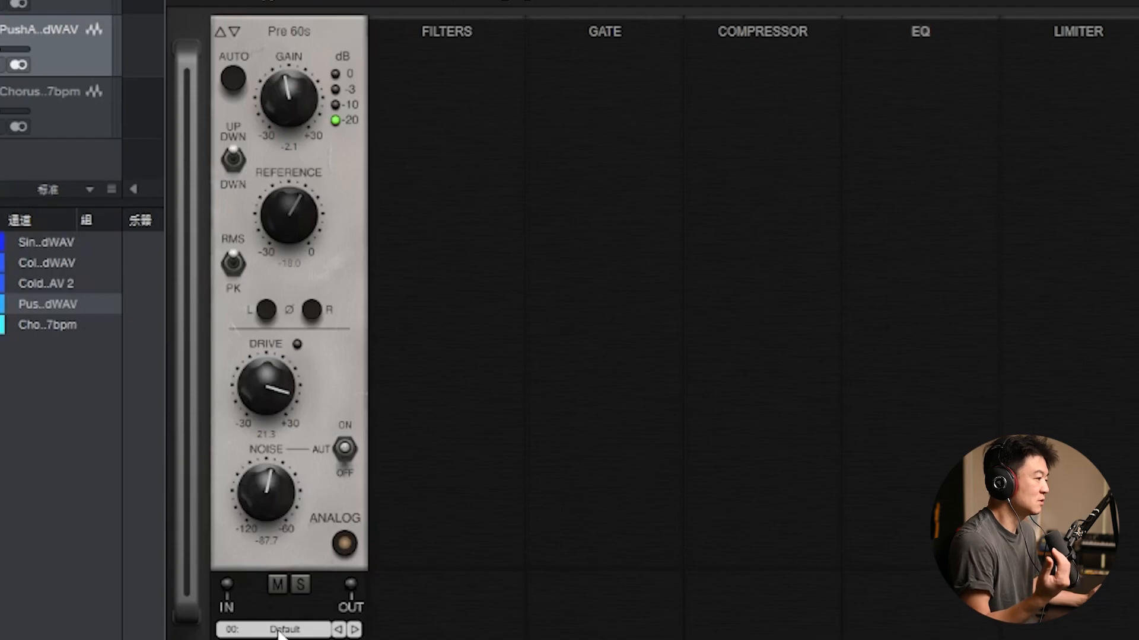
Change the preamp module from Pre 60s to Pre 70s
{"action": "left_click", "coordinate": [307, 34]}
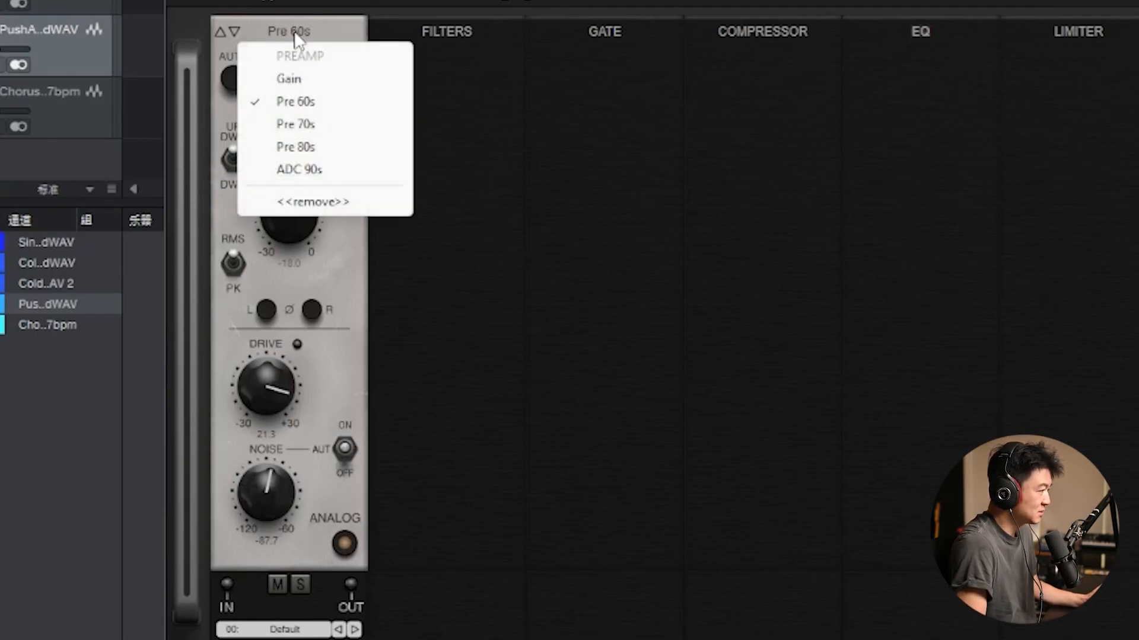
{"action": "left_click", "coordinate": [323, 123]}
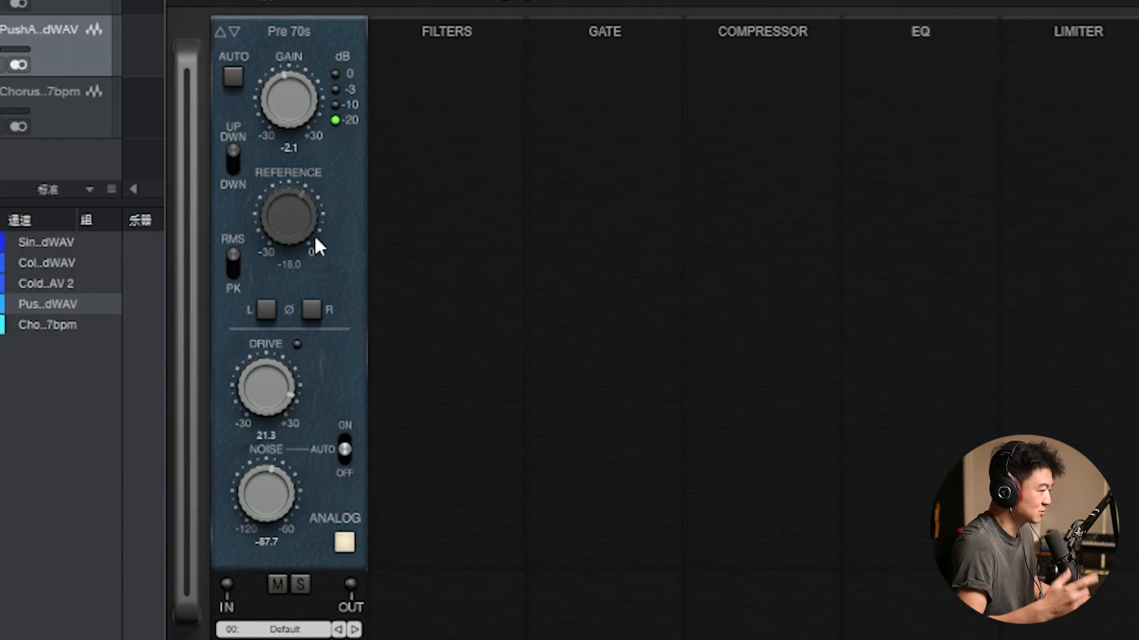
Play the track, raise the Pre 70s Drive to about 23.2 and compare Analog off and on, leaving it on
{"action": "key", "text": "space"}
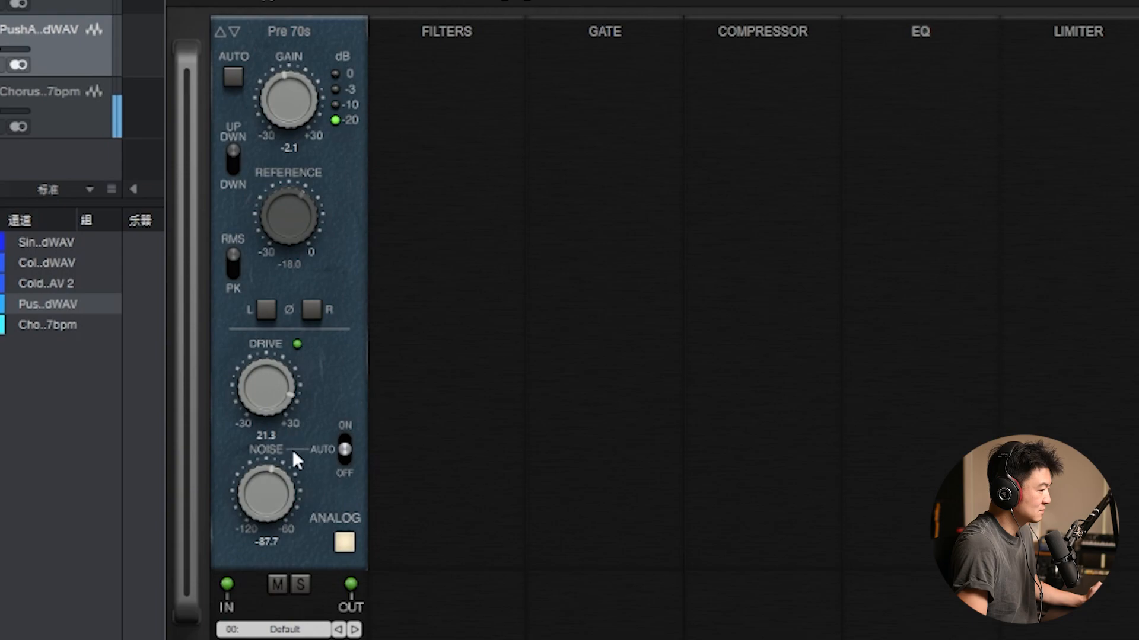
{"action": "left_click", "coordinate": [344, 542]}
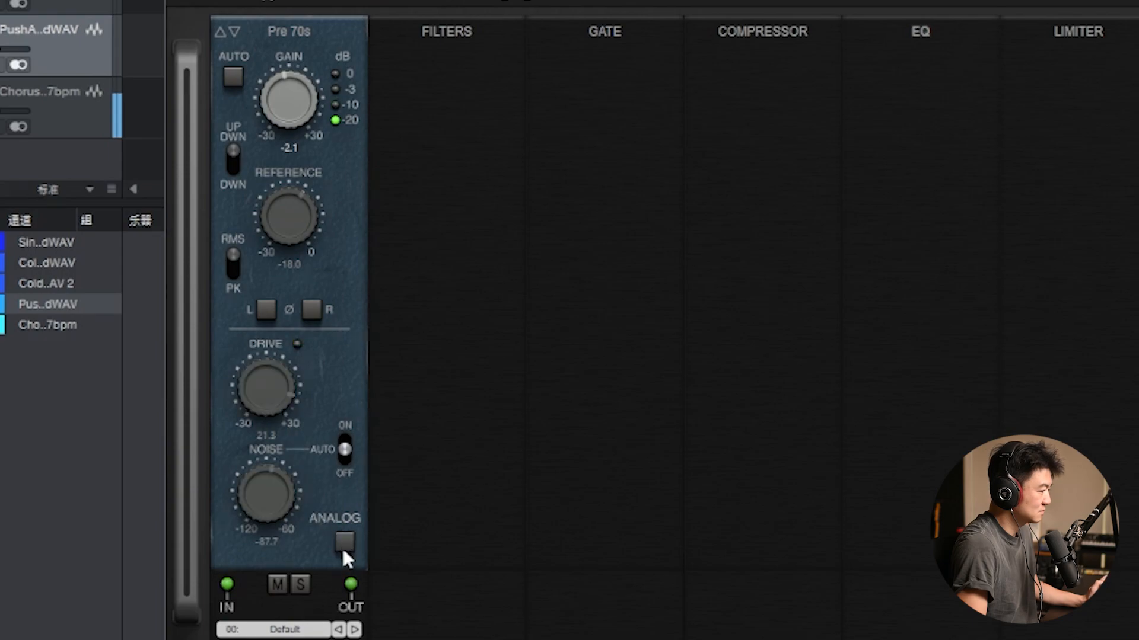
{"action": "left_click", "coordinate": [343, 544]}
{"action": "left_click_drag", "start_coordinate": [266, 394], "coordinate": [265, 391]}
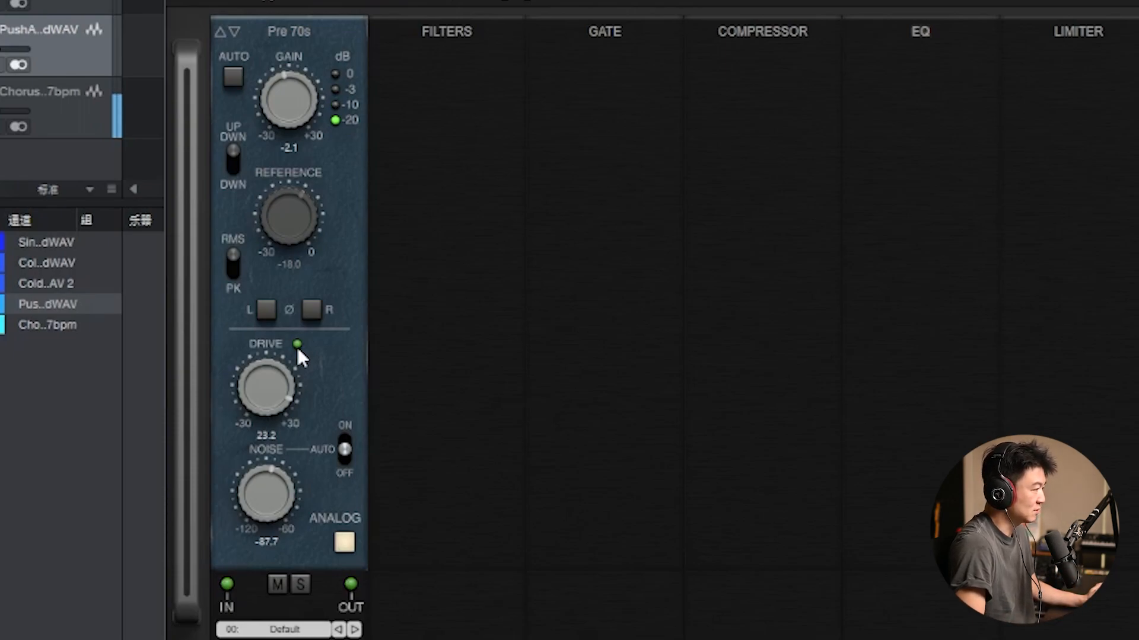
{"action": "left_click", "coordinate": [349, 543]}
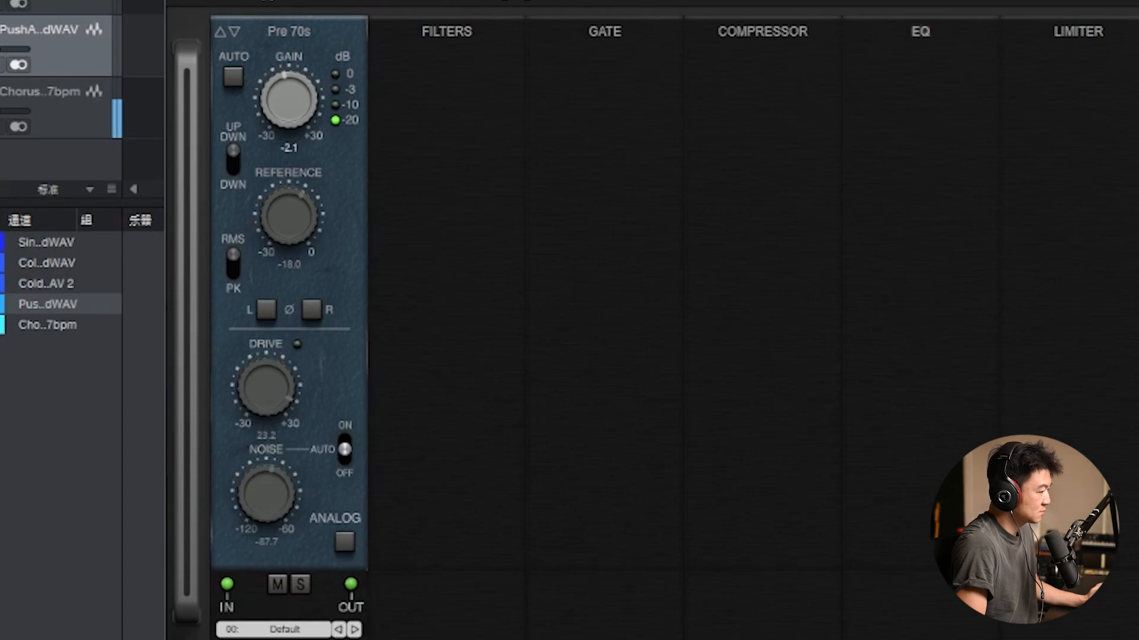
{"action": "left_click", "coordinate": [348, 546]}
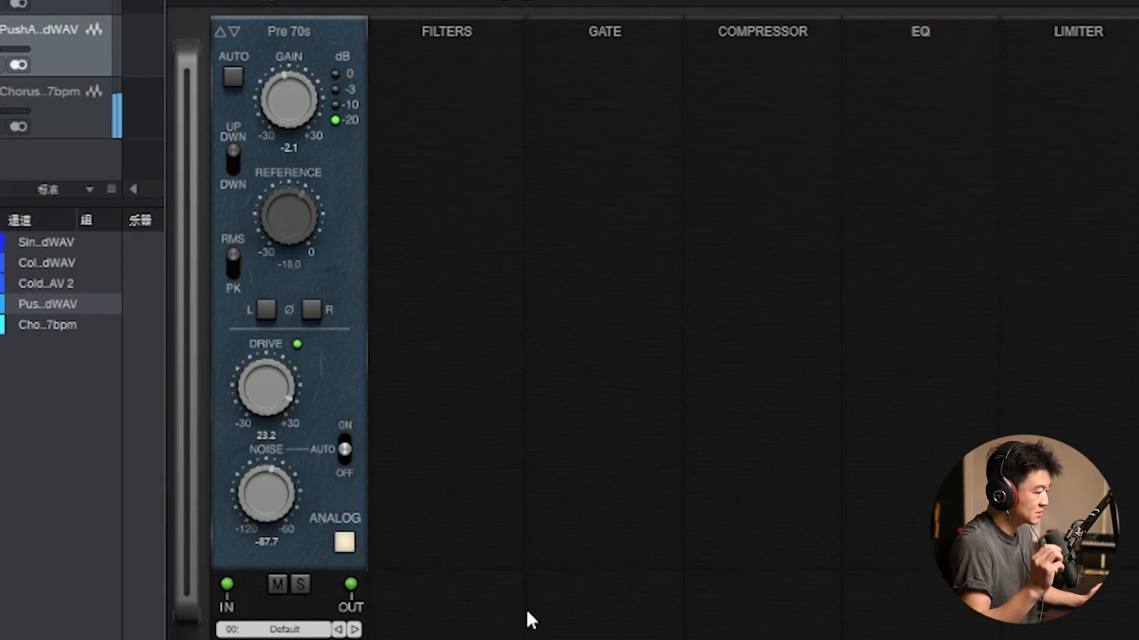
Switch the preamp to Pre 80s, compare Analog off and on, and lower the Drive to about 19.4
{"action": "left_click", "coordinate": [299, 37]}
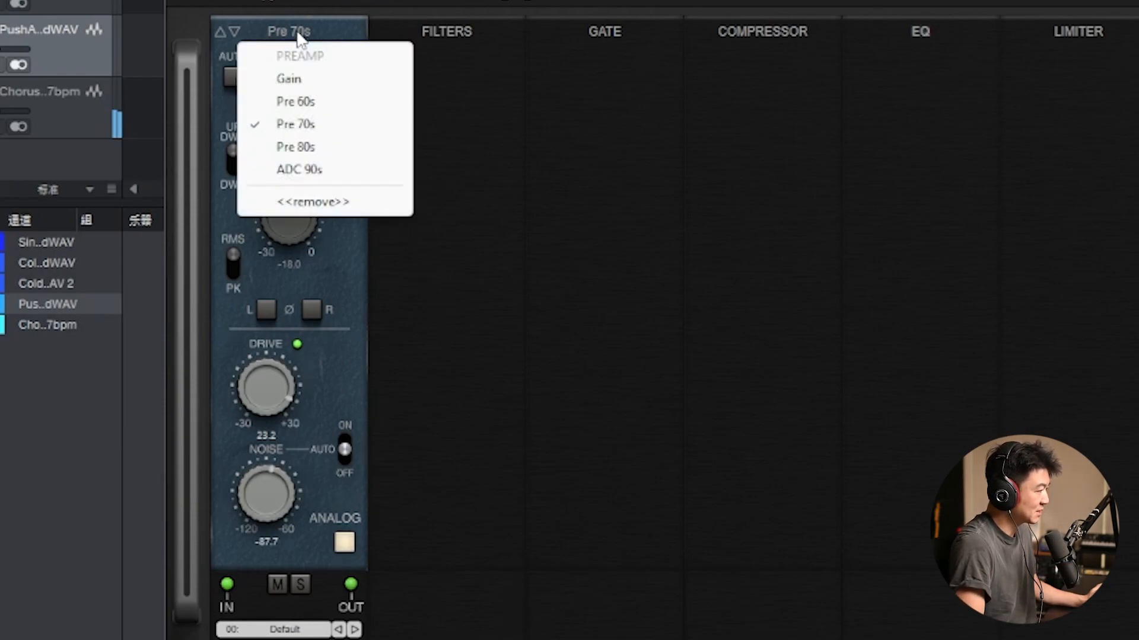
{"action": "left_click", "coordinate": [327, 149]}
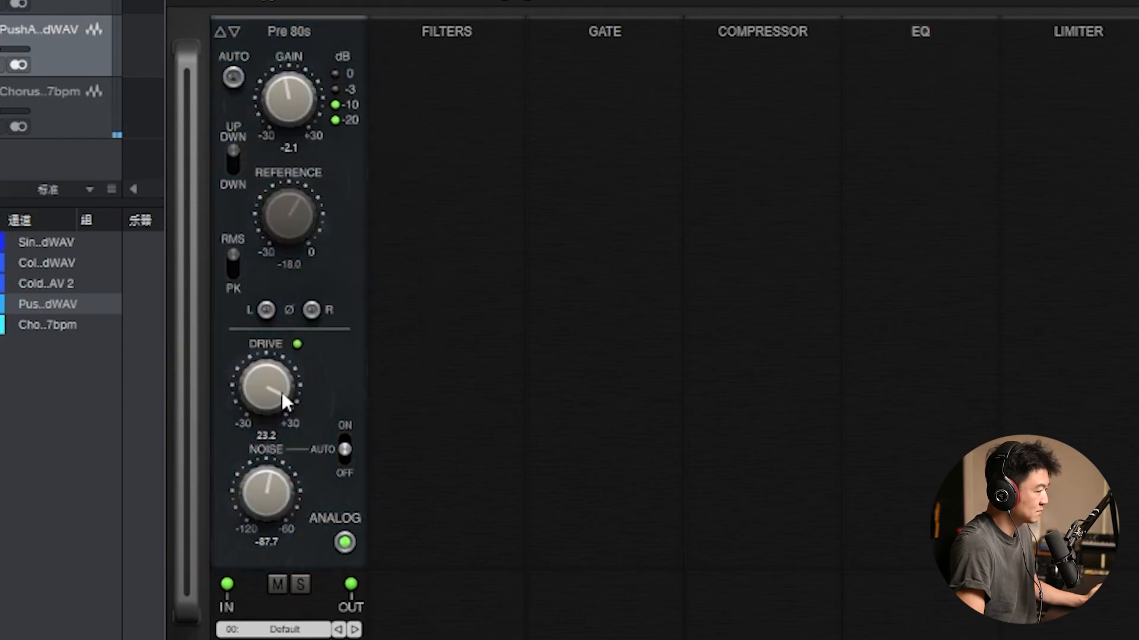
{"action": "left_click", "coordinate": [345, 542]}
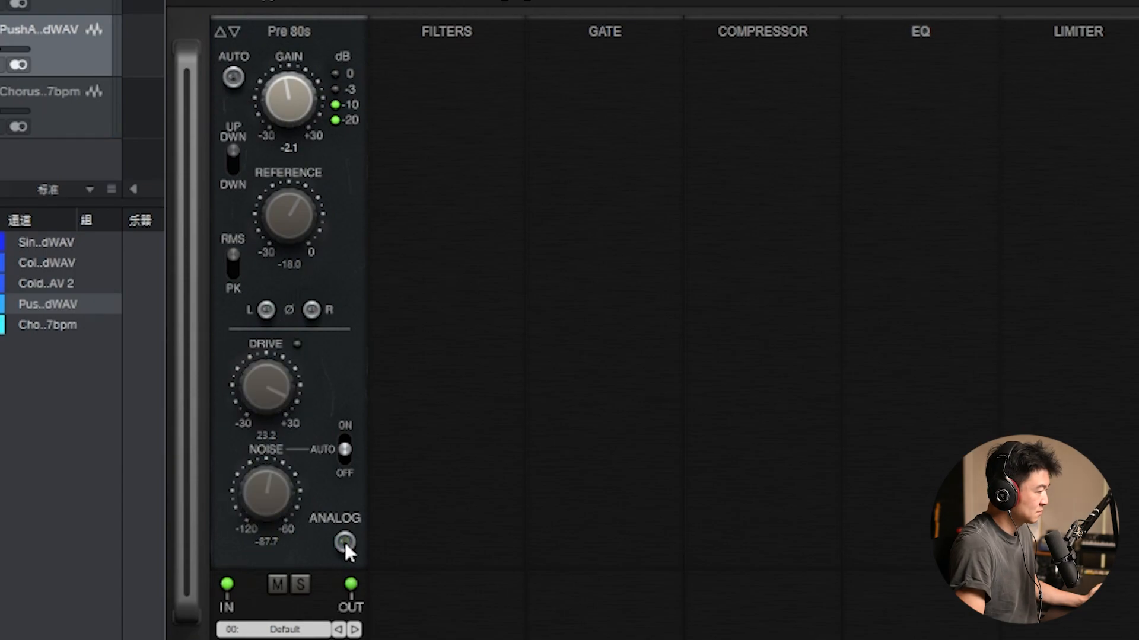
{"action": "left_click", "coordinate": [345, 542]}
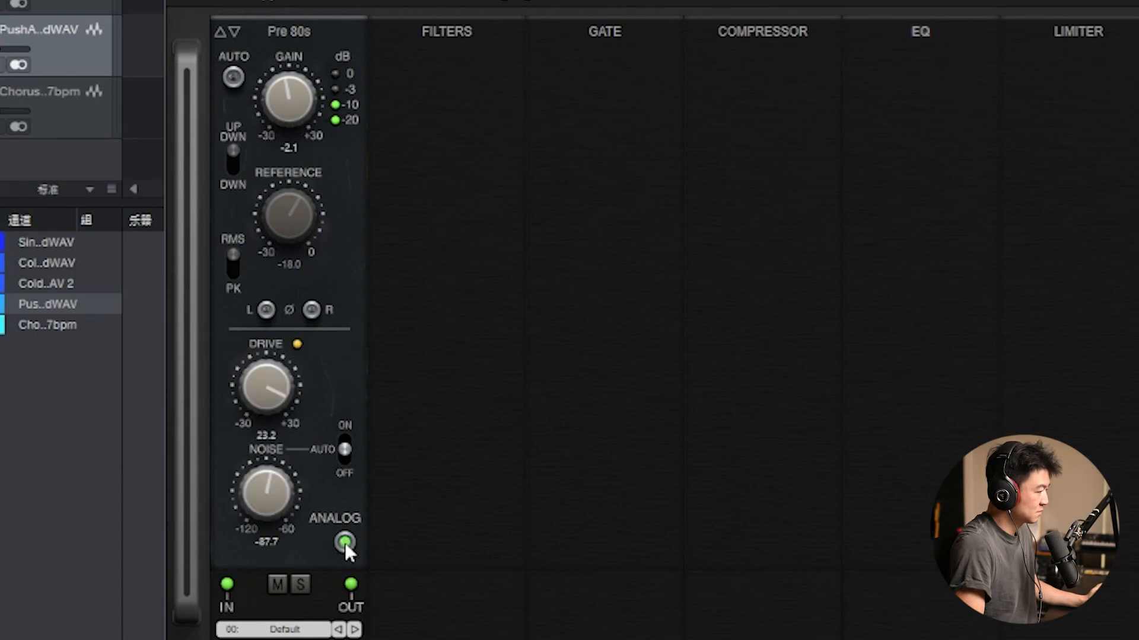
{"action": "left_click_drag", "start_coordinate": [278, 394], "coordinate": [271, 401]}
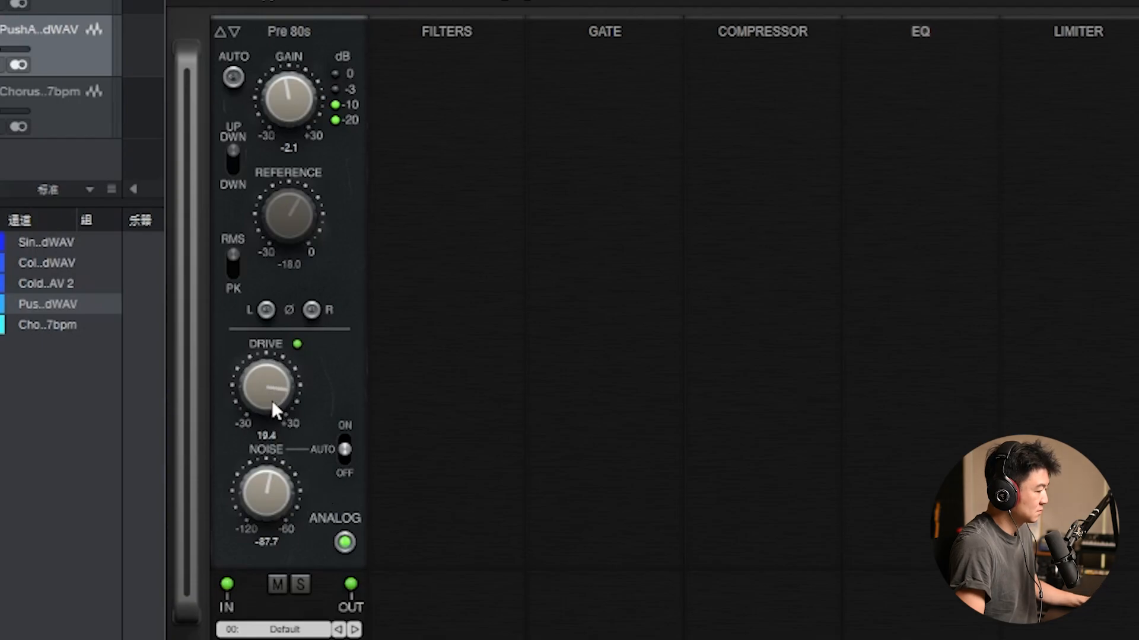
Switch the preamp to ADC 90s and set its noise switch to OFF
{"action": "left_click", "coordinate": [302, 23]}
{"action": "left_click", "coordinate": [304, 179]}
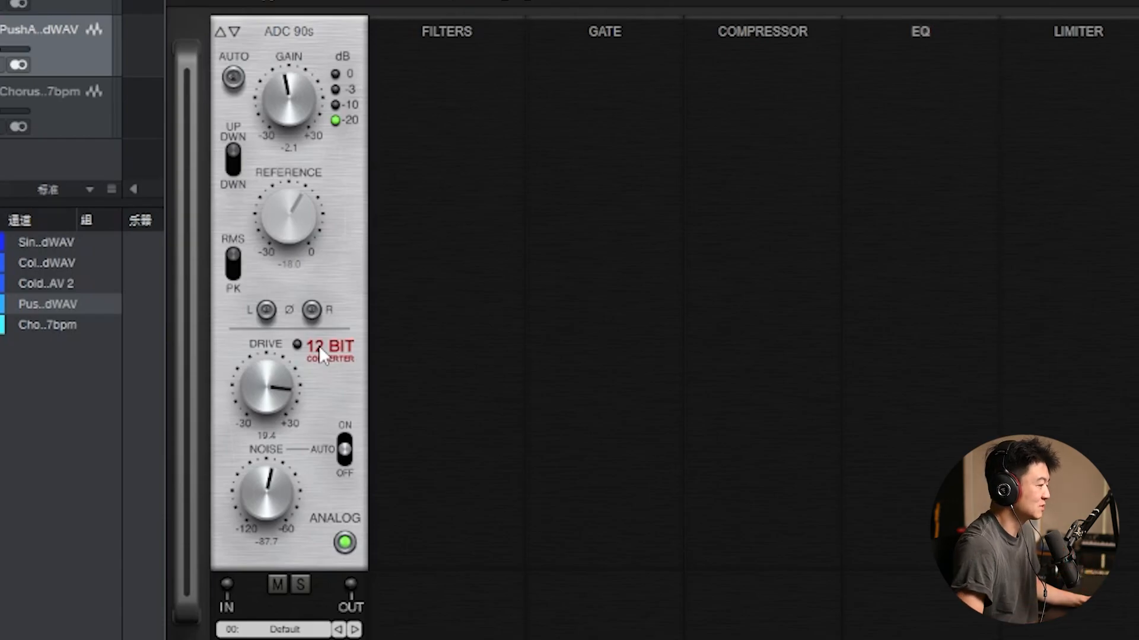
{"action": "left_click", "coordinate": [347, 465]}
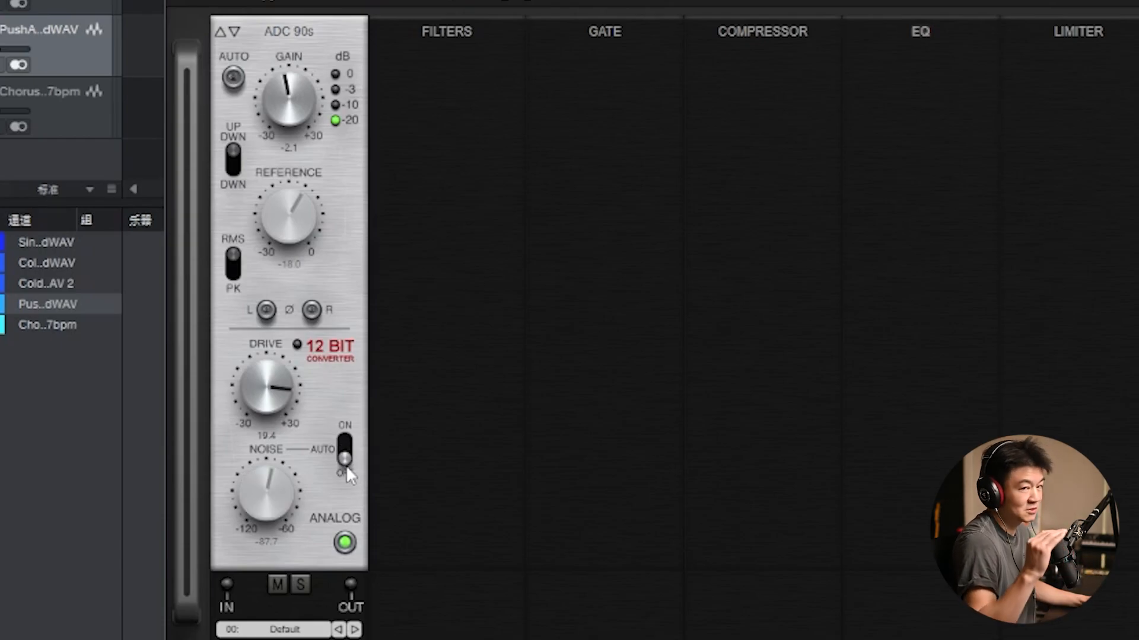
Compare the ADC 90s sound with Analog off and on during playback, leaving it on, and stop playback
{"action": "left_click", "coordinate": [344, 542]}
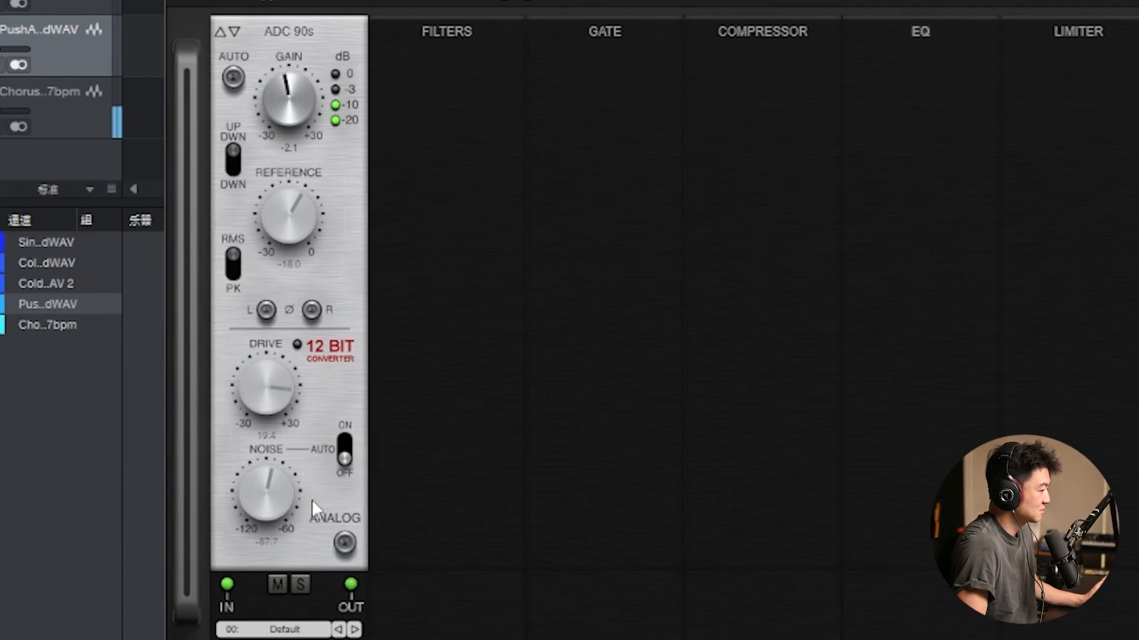
{"action": "left_click", "coordinate": [344, 542]}
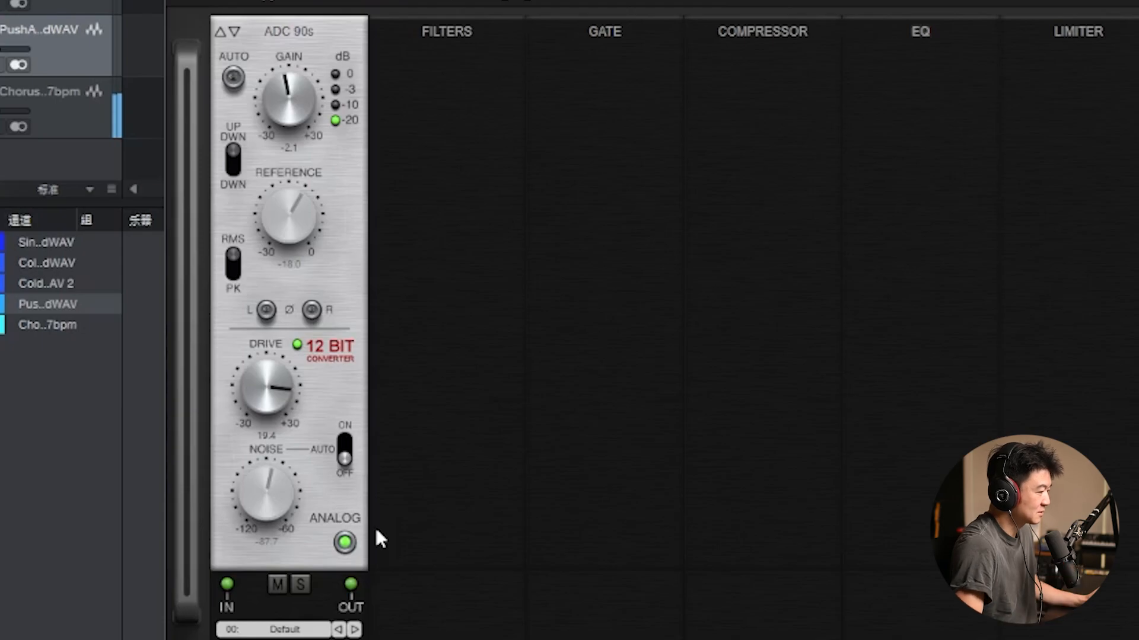
{"action": "left_click", "coordinate": [344, 543]}
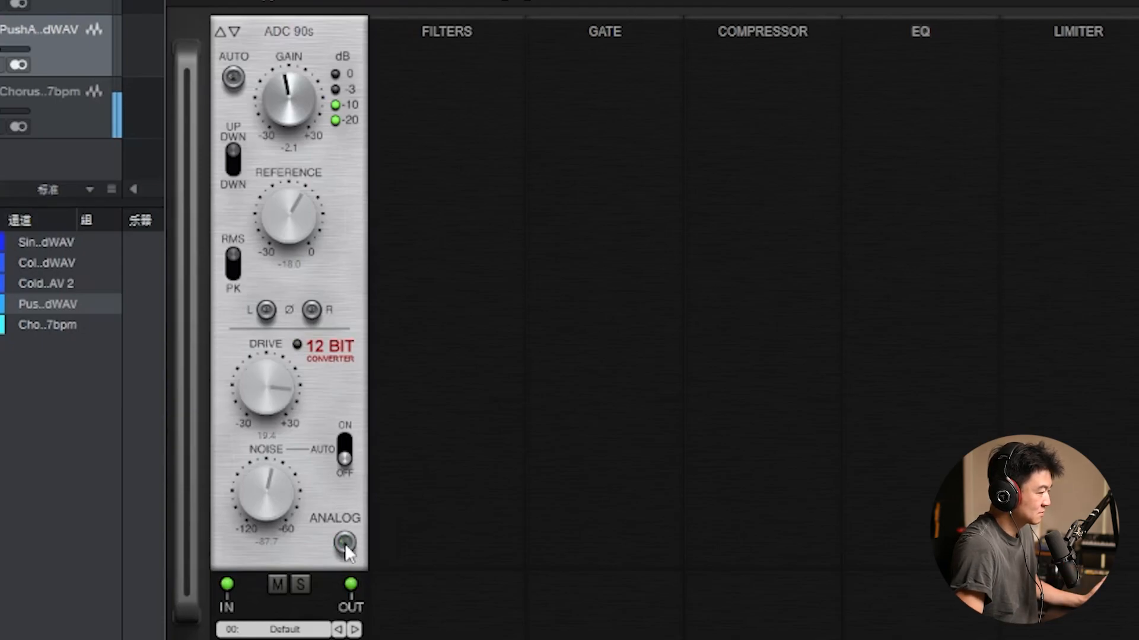
{"action": "left_click", "coordinate": [344, 543]}
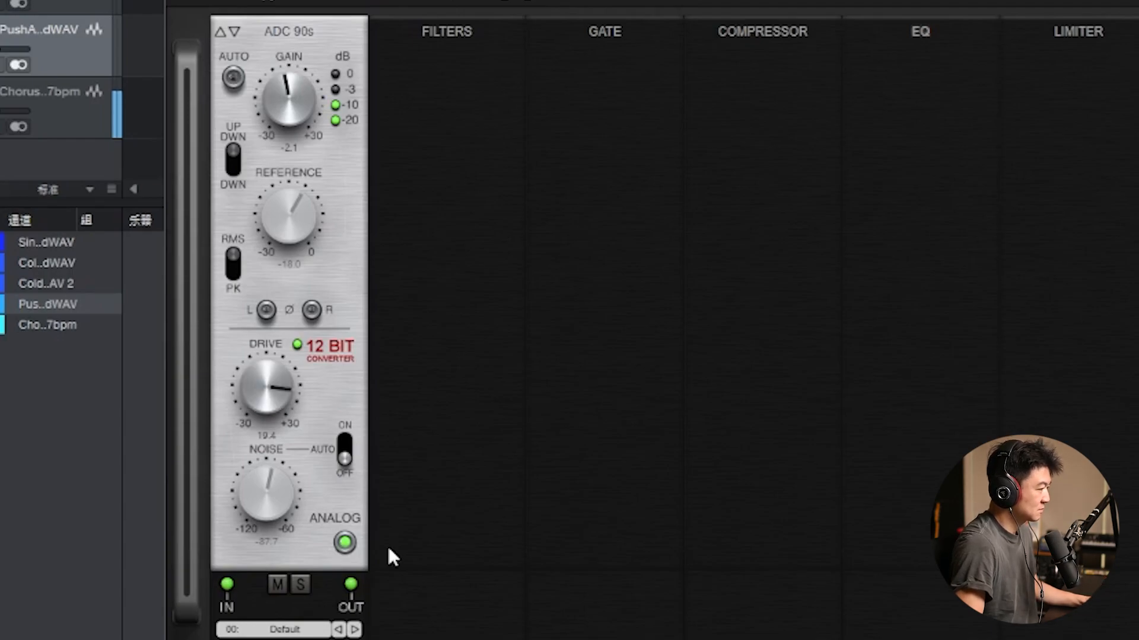
{"action": "key", "text": "space"}
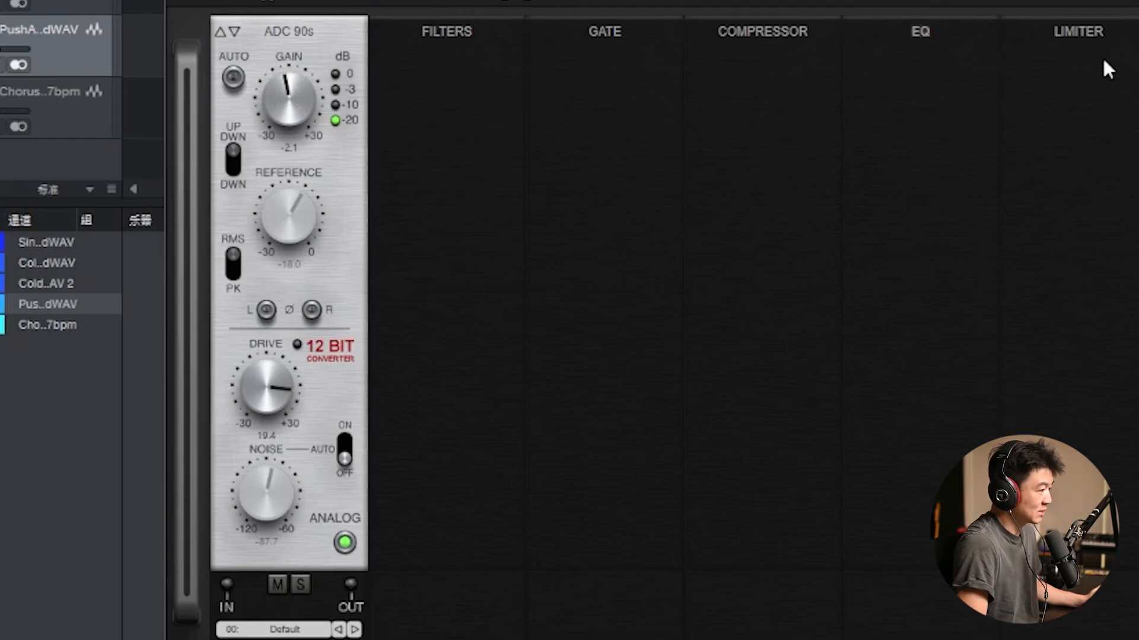
Load Basic Filters in the filter slot, try the low-pass frequency, and raise the high-pass frequency to about 24.4 Hz
{"action": "left_click", "coordinate": [444, 28]}
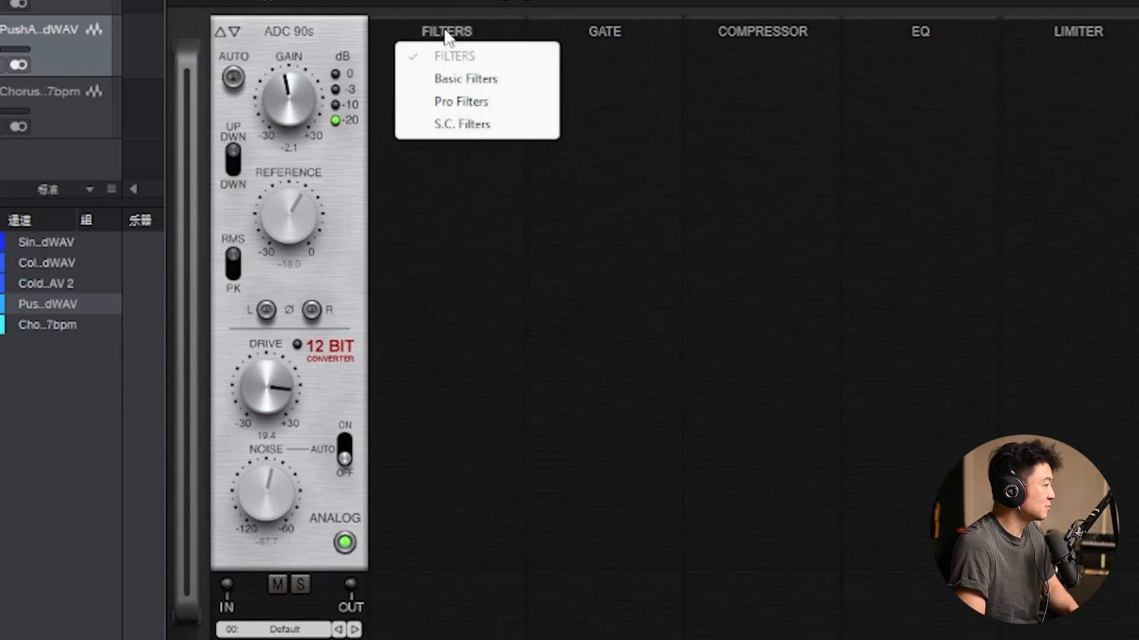
{"action": "left_click", "coordinate": [469, 81]}
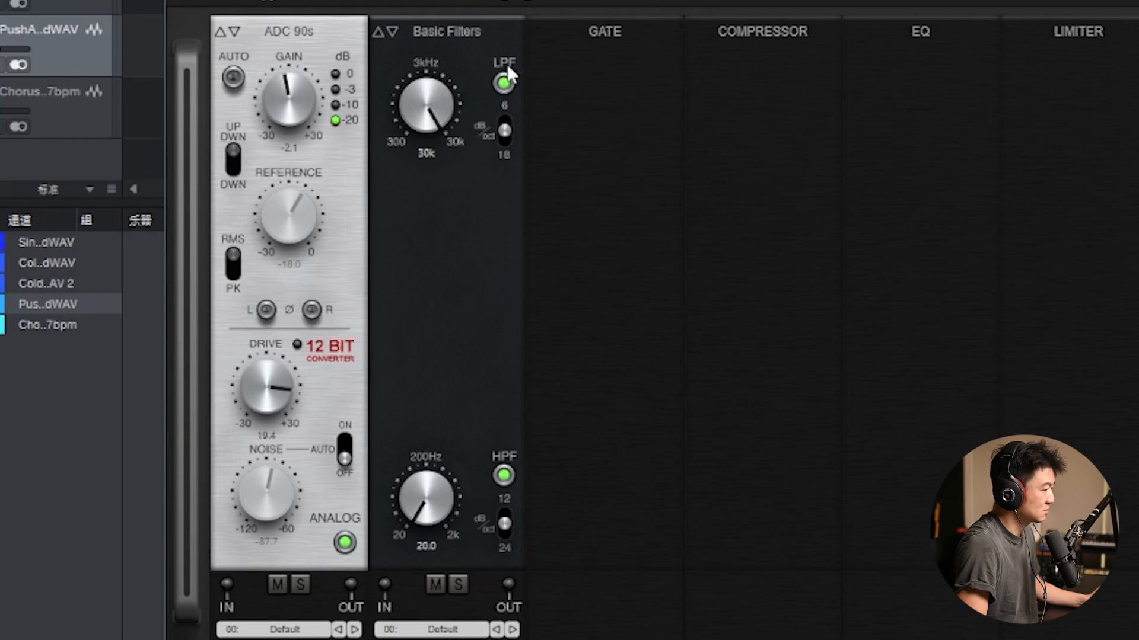
{"action": "mouse_move", "coordinate": [430, 112]}
{"action": "left_mouse_down"}
{"action": "mouse_move", "coordinate": [439, 257]}
{"action": "mouse_move", "coordinate": [436, 107]}
{"action": "left_mouse_up"}
{"action": "left_click_drag", "start_coordinate": [426, 497], "coordinate": [429, 492]}
Switch to Pro Filters and set the middle filter to a notch at about 4.74 kHz with a Q of about 16.88
{"action": "left_click", "coordinate": [442, 31]}
{"action": "left_click", "coordinate": [460, 101]}
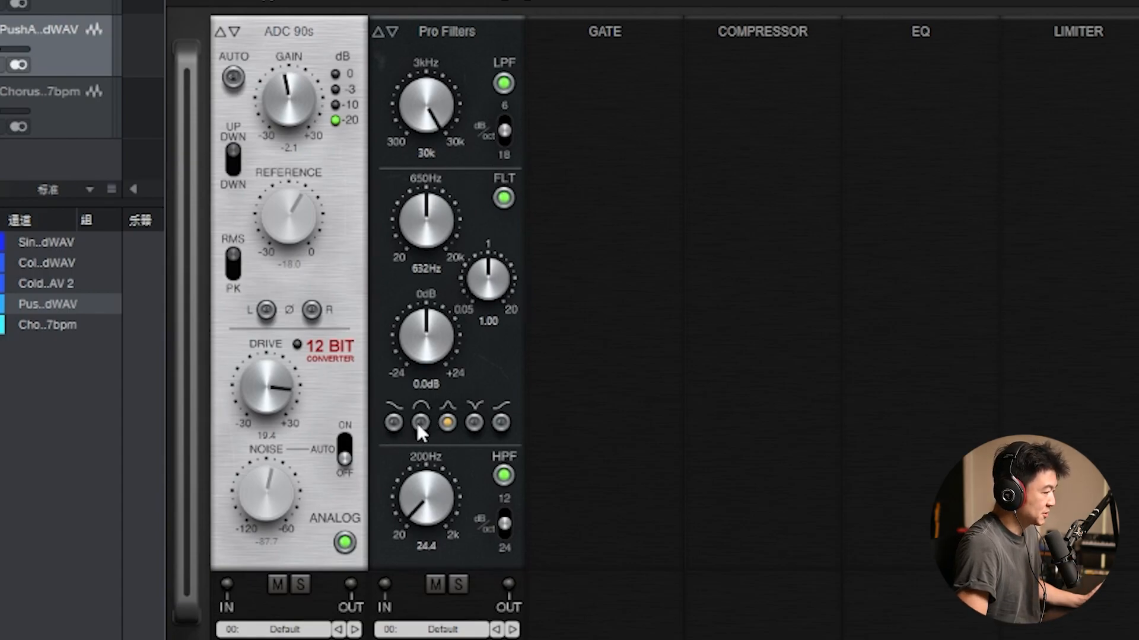
{"action": "left_click", "coordinate": [474, 421]}
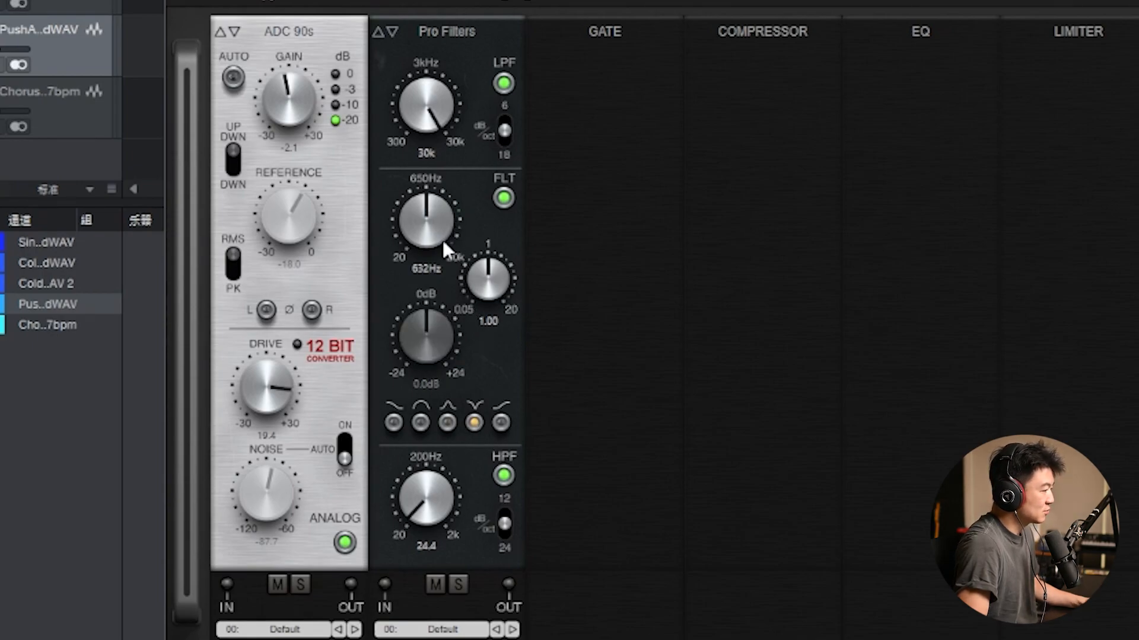
{"action": "left_click_drag", "start_coordinate": [464, 276], "coordinate": [499, 149]}
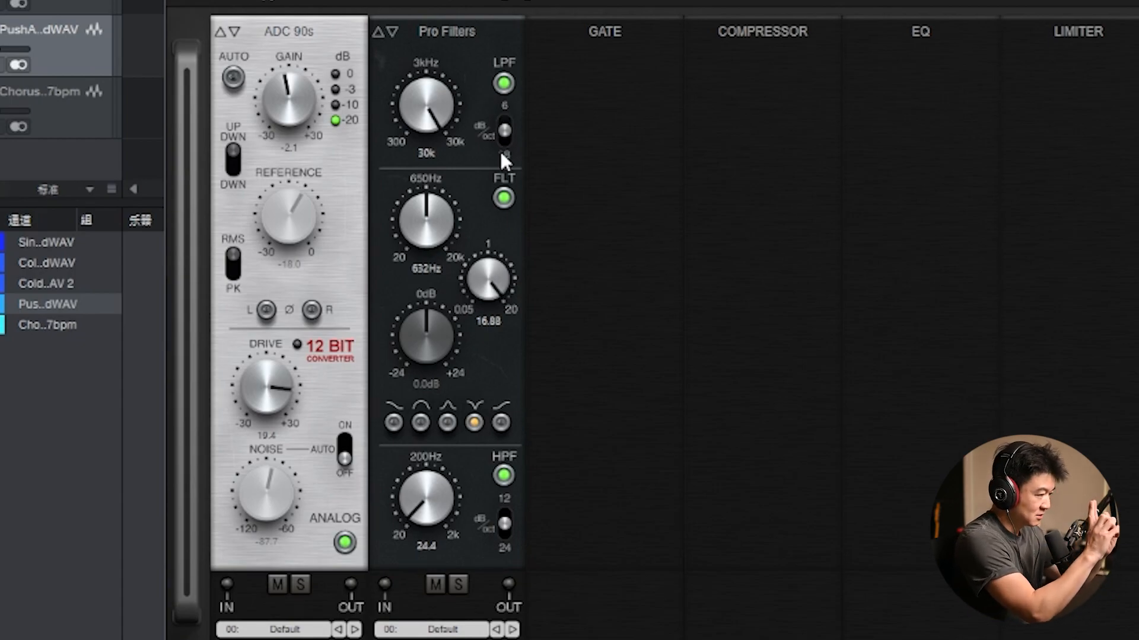
{"action": "left_click_drag", "start_coordinate": [440, 215], "coordinate": [454, 176]}
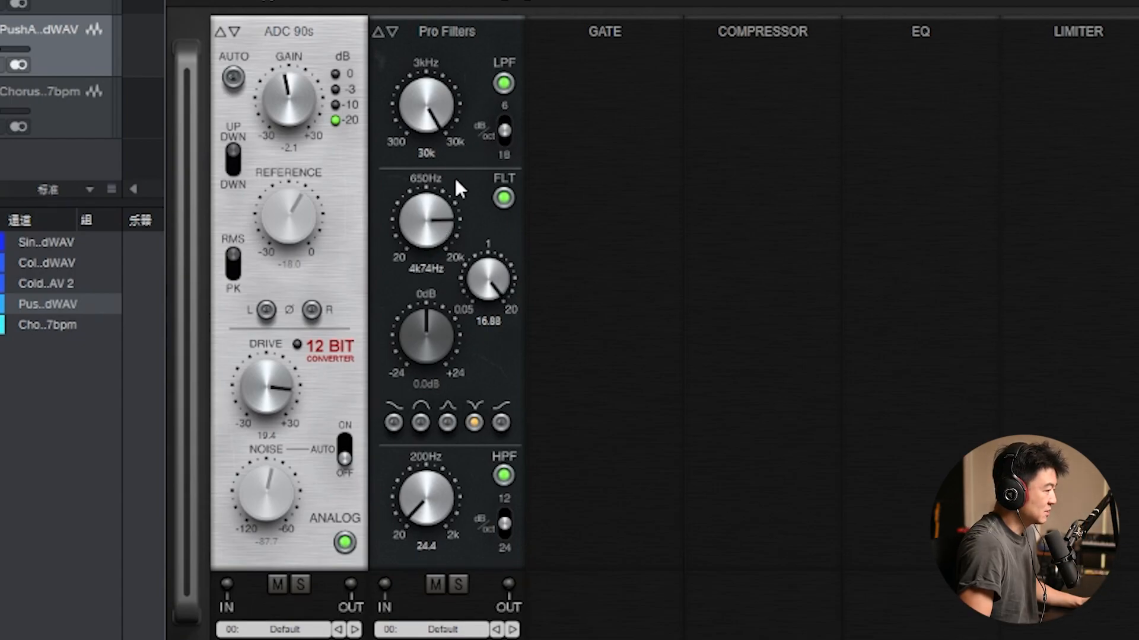
Change the middle filter to a bell and, during playback, tune it to about 9.9 kHz with Q 20 and 21 dB gain
{"action": "left_click", "coordinate": [447, 422]}
{"action": "left_click_drag", "start_coordinate": [429, 360], "coordinate": [449, 262]}
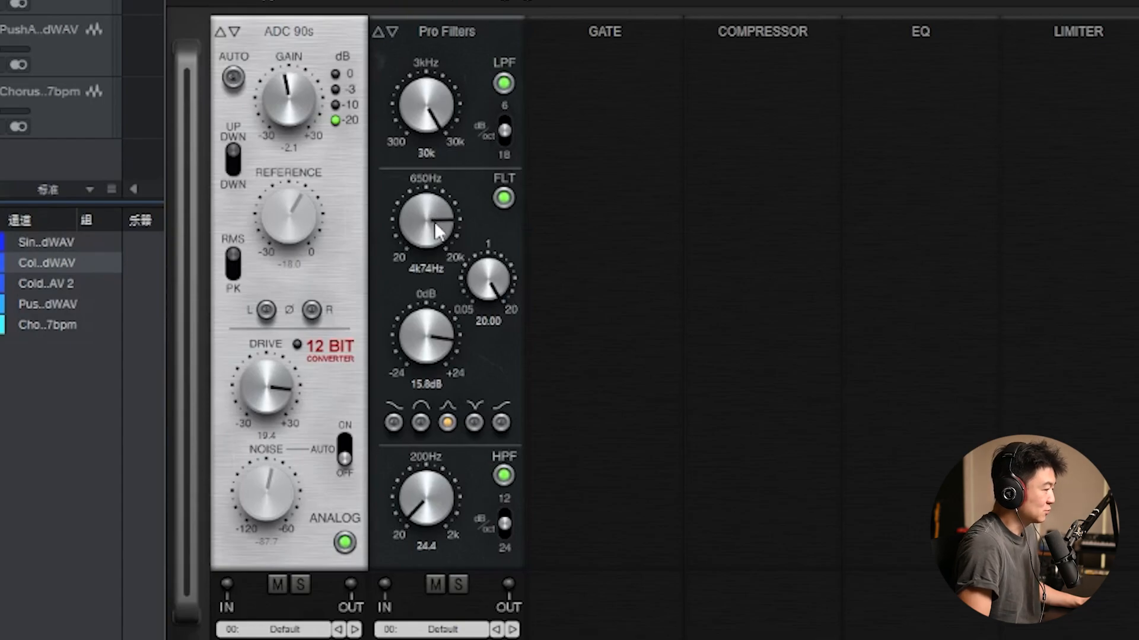
{"action": "key", "text": "space"}
{"action": "left_click_drag", "start_coordinate": [434, 223], "coordinate": [448, 205]}
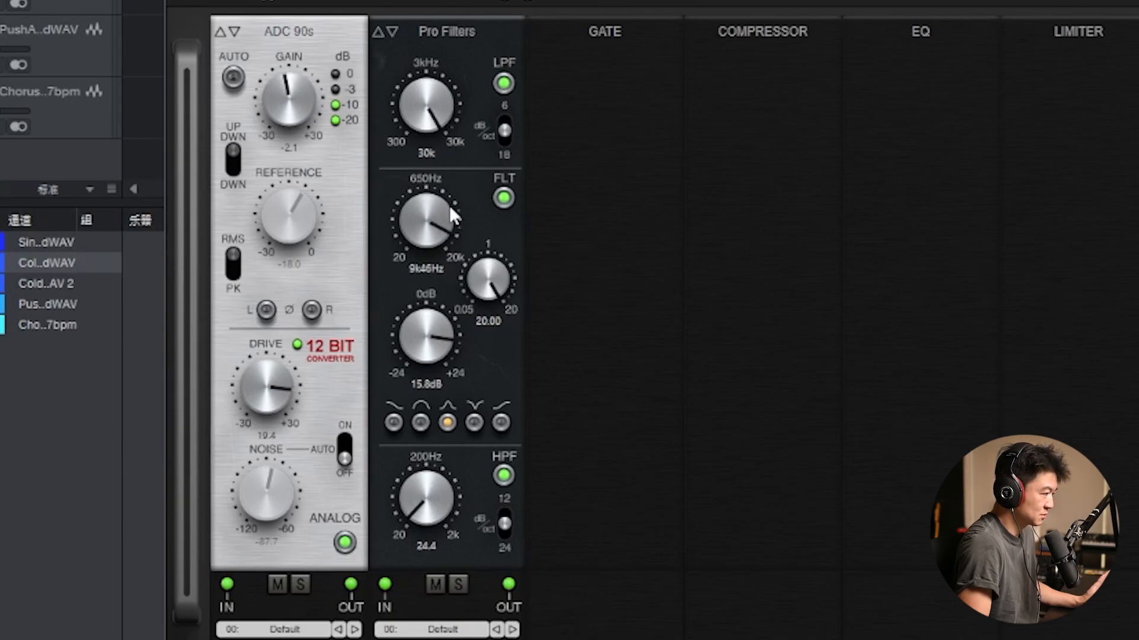
{"action": "left_click_drag", "start_coordinate": [441, 323], "coordinate": [440, 295]}
{"action": "left_click_drag", "start_coordinate": [436, 233], "coordinate": [437, 234]}
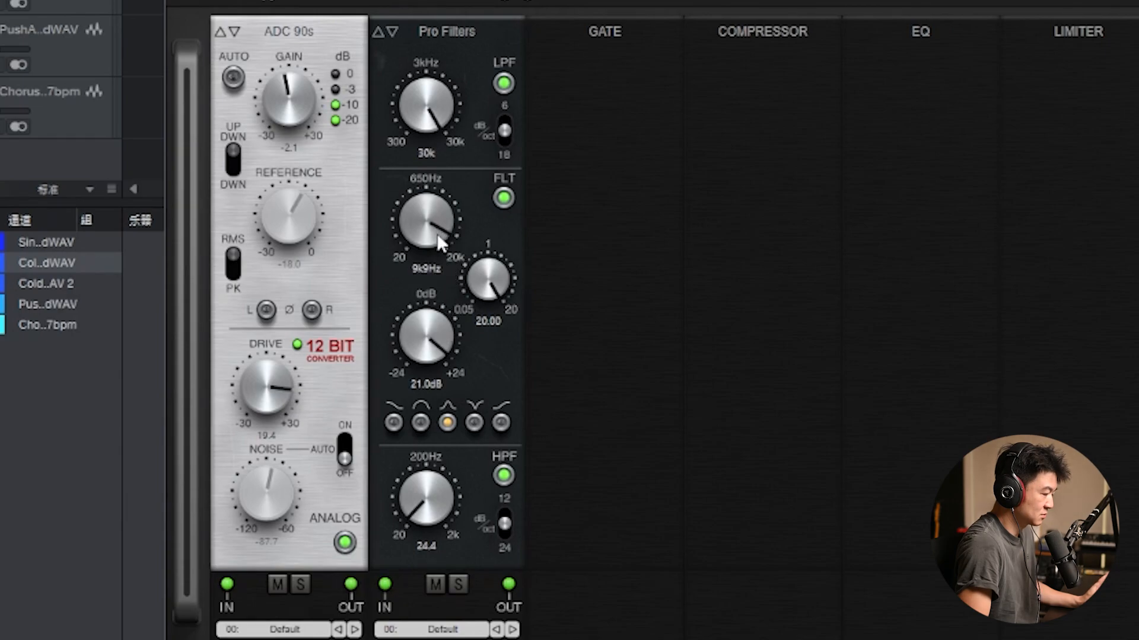
Change the middle filter back to a notch and compare the sound with FLT off and on, leaving it on
{"action": "left_click", "coordinate": [473, 423]}
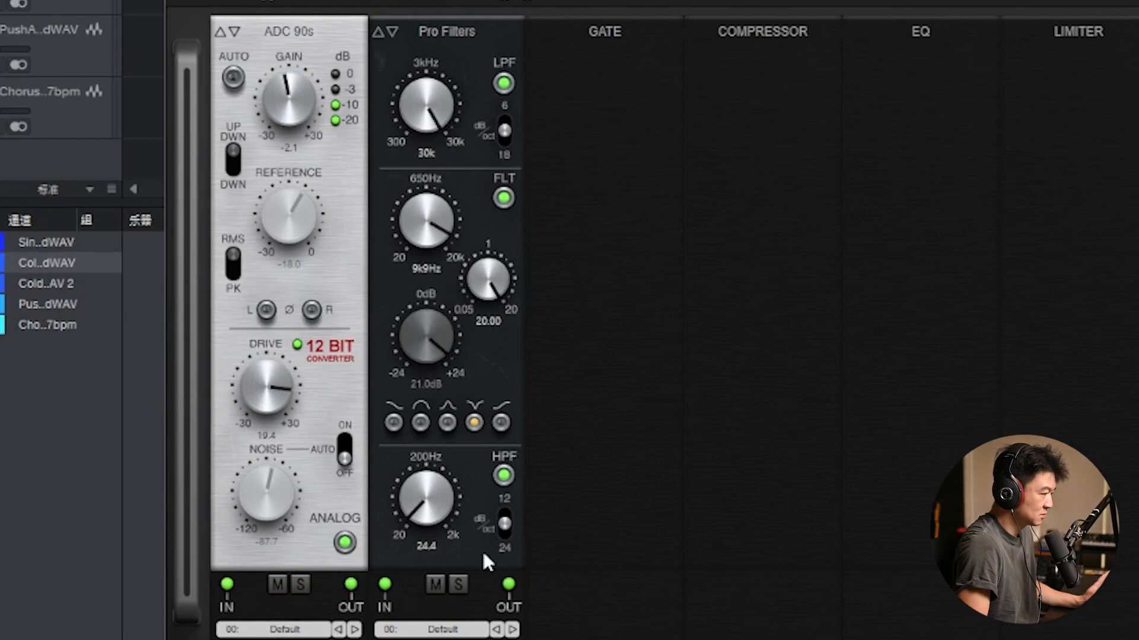
{"action": "left_click", "coordinate": [502, 197]}
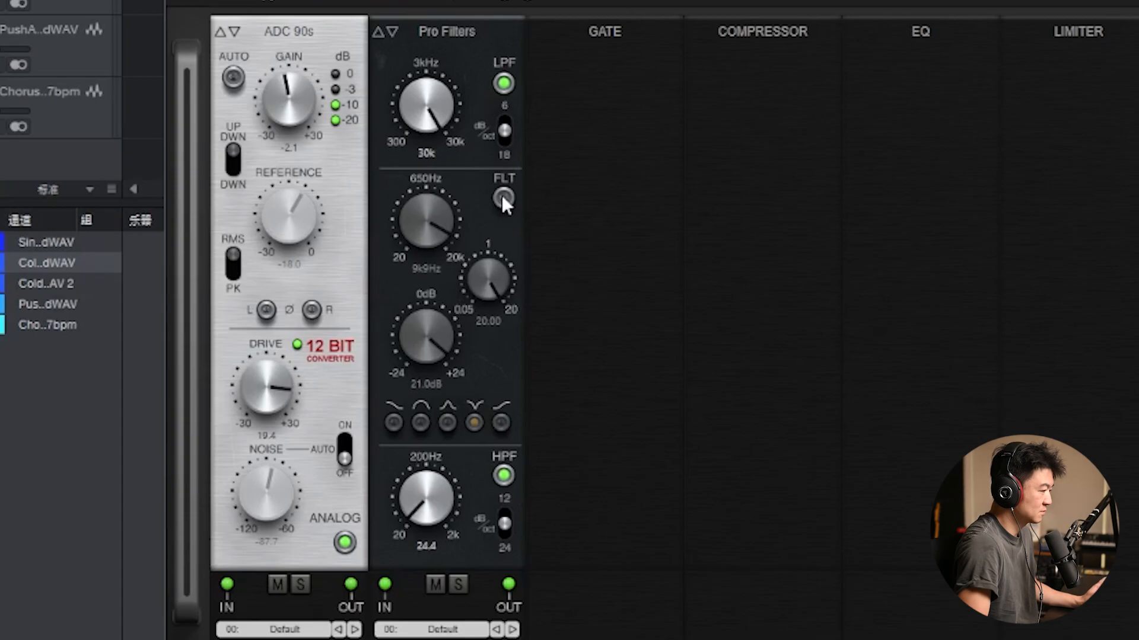
{"action": "left_click", "coordinate": [502, 197]}
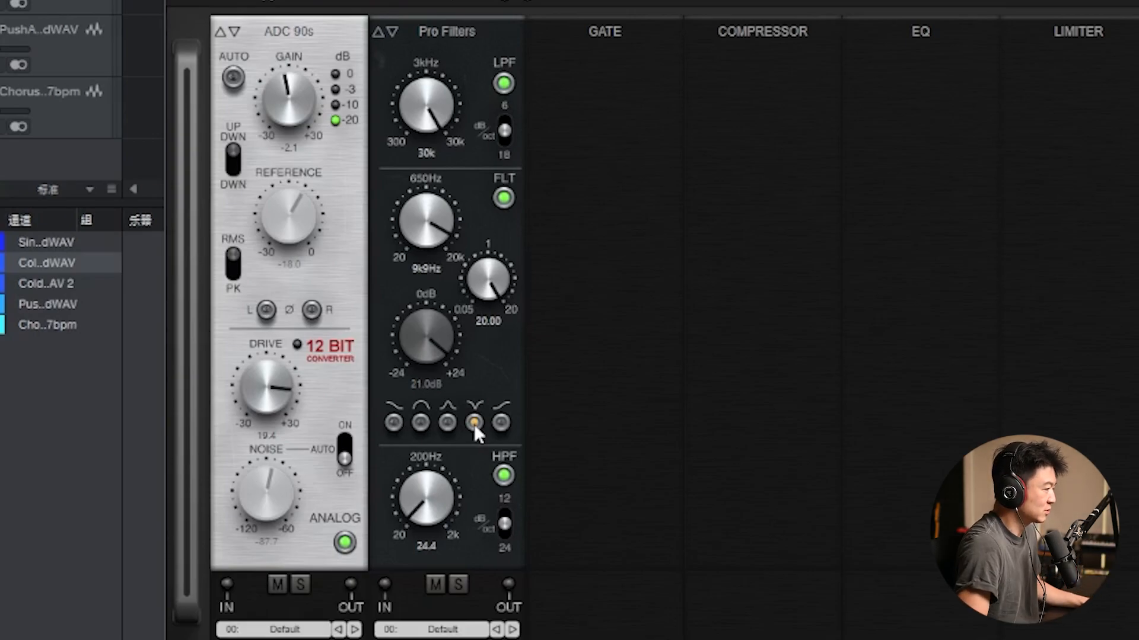
Try S.C. Filters in the filter slot and return to Pro Filters
{"action": "left_click", "coordinate": [446, 31]}
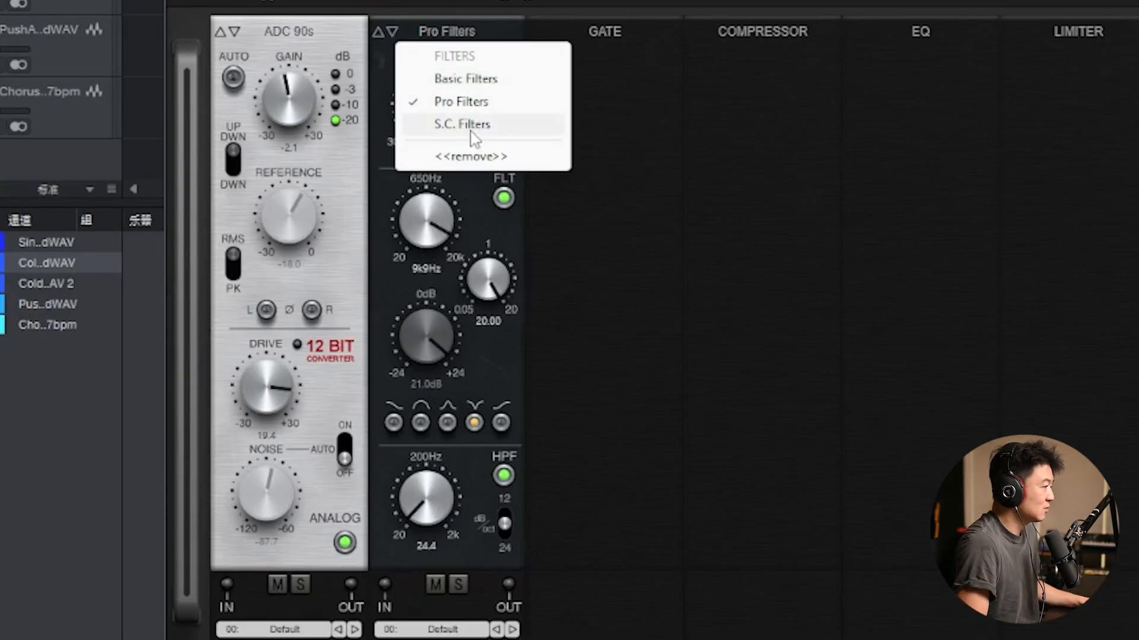
{"action": "left_click", "coordinate": [472, 127]}
{"action": "left_click", "coordinate": [445, 31]}
{"action": "left_click", "coordinate": [463, 99]}
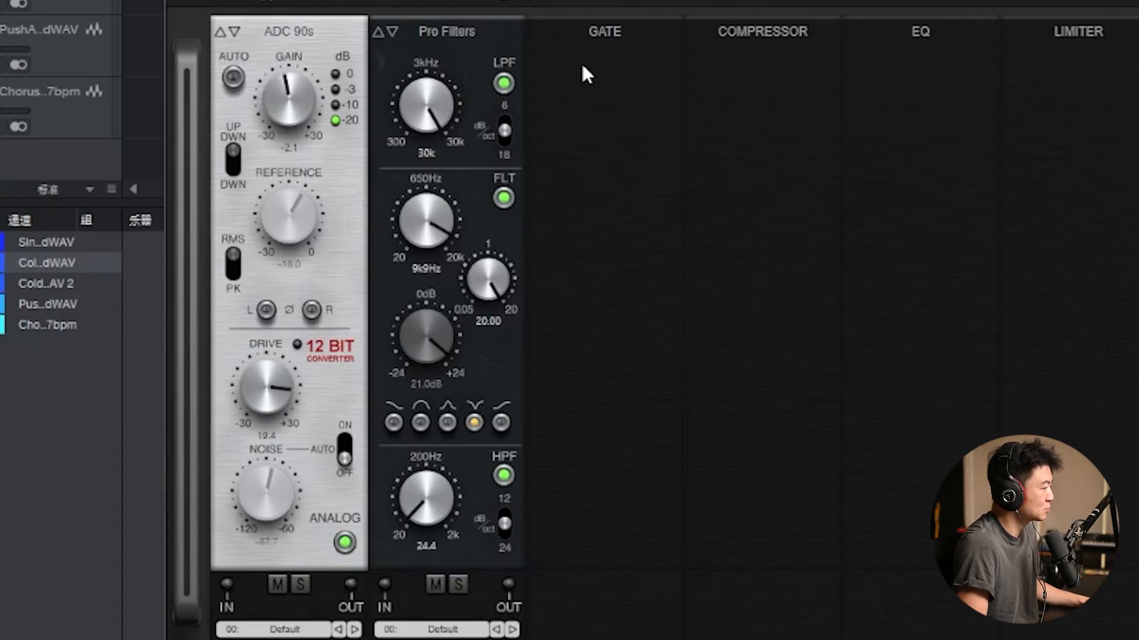
Load the Expander in the gate slot and lower its ratio to about 1:1.5
{"action": "left_click", "coordinate": [606, 33]}
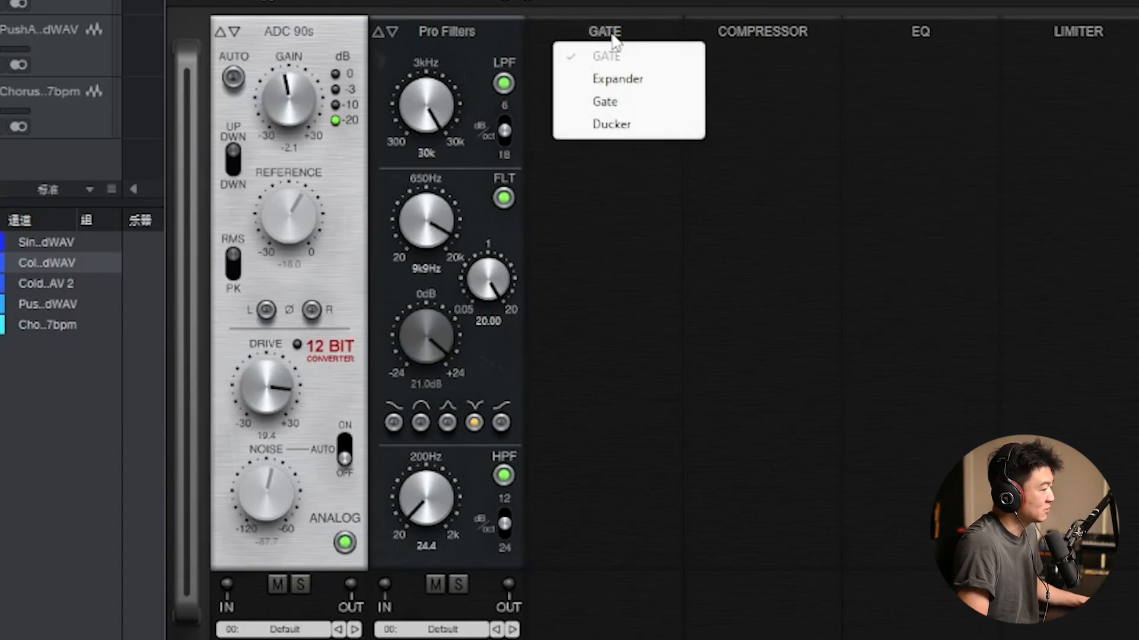
{"action": "left_click", "coordinate": [616, 77]}
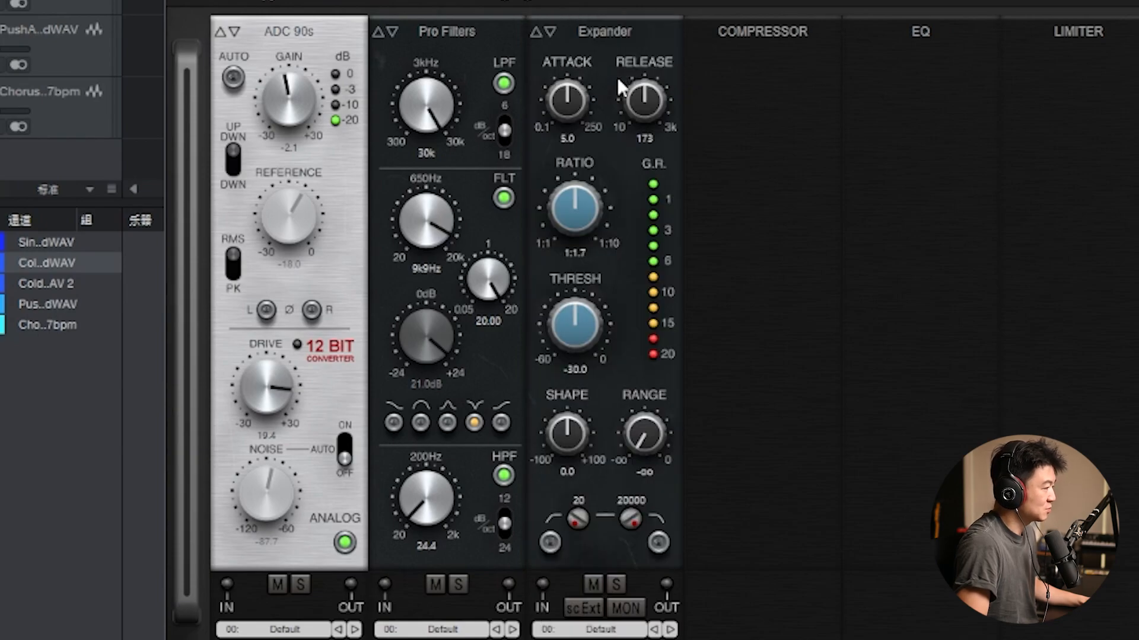
{"action": "left_click_drag", "start_coordinate": [582, 250], "coordinate": [583, 305]}
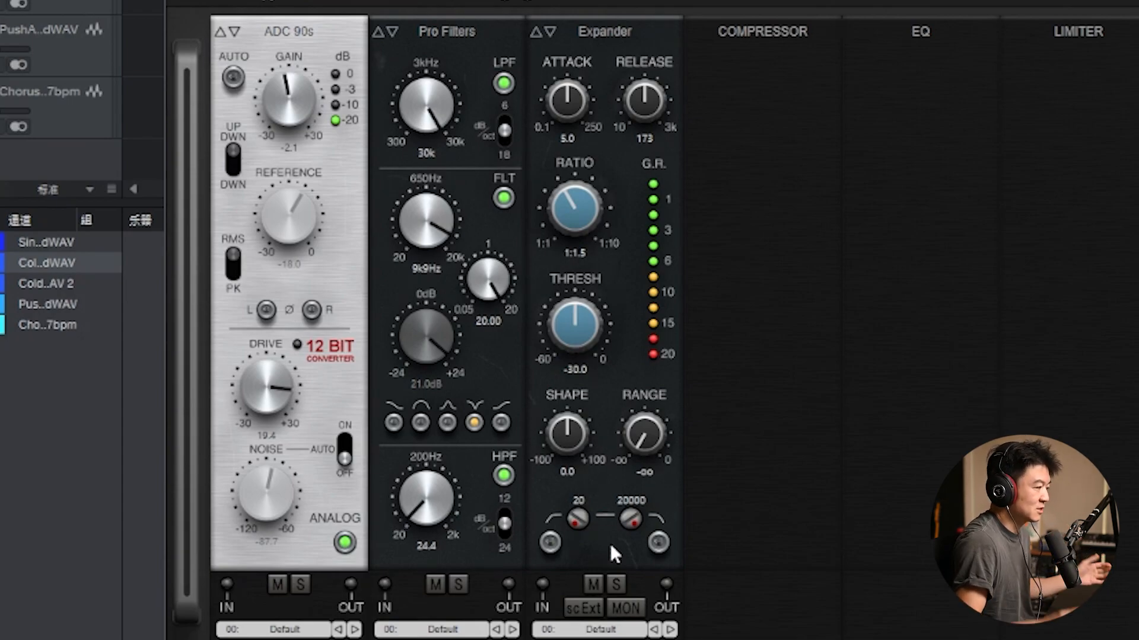
Replace the Expander with the Gate module
{"action": "left_click", "coordinate": [621, 34]}
{"action": "left_click", "coordinate": [617, 102]}
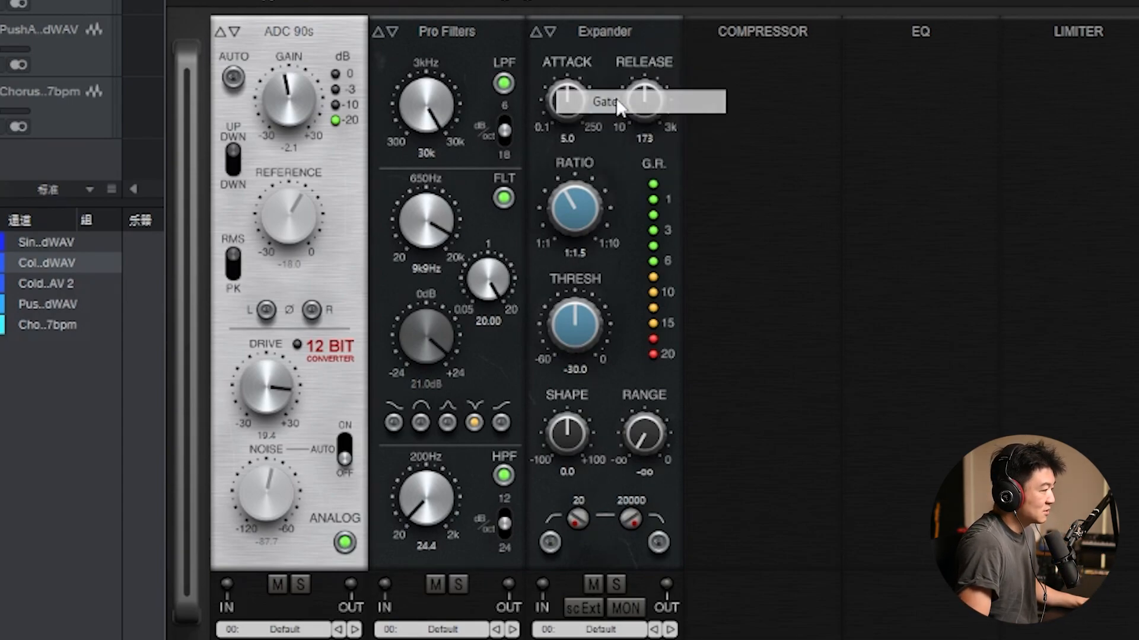
Try the Ducker in the gate slot and return the slot to the Expander
{"action": "left_click", "coordinate": [610, 31]}
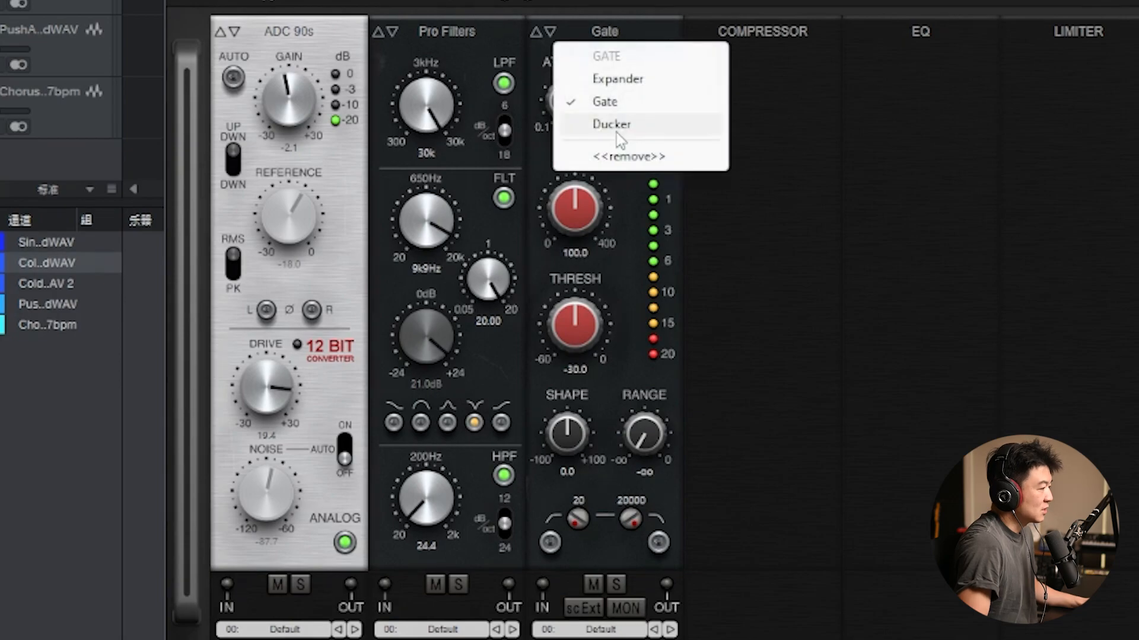
{"action": "left_click", "coordinate": [615, 125]}
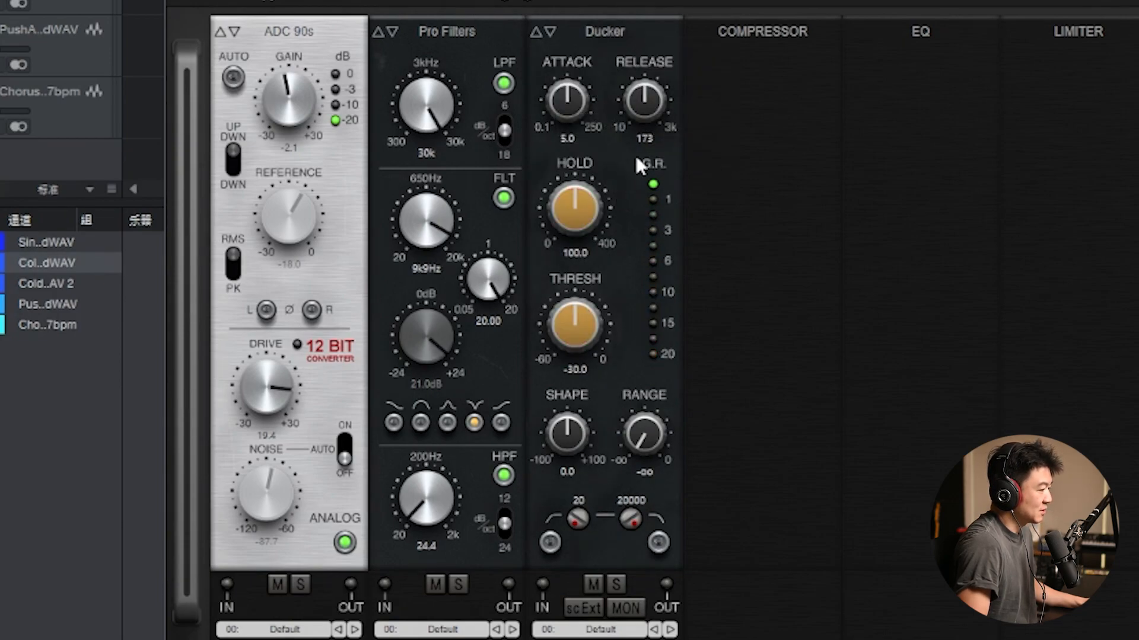
{"action": "left_click", "coordinate": [581, 611]}
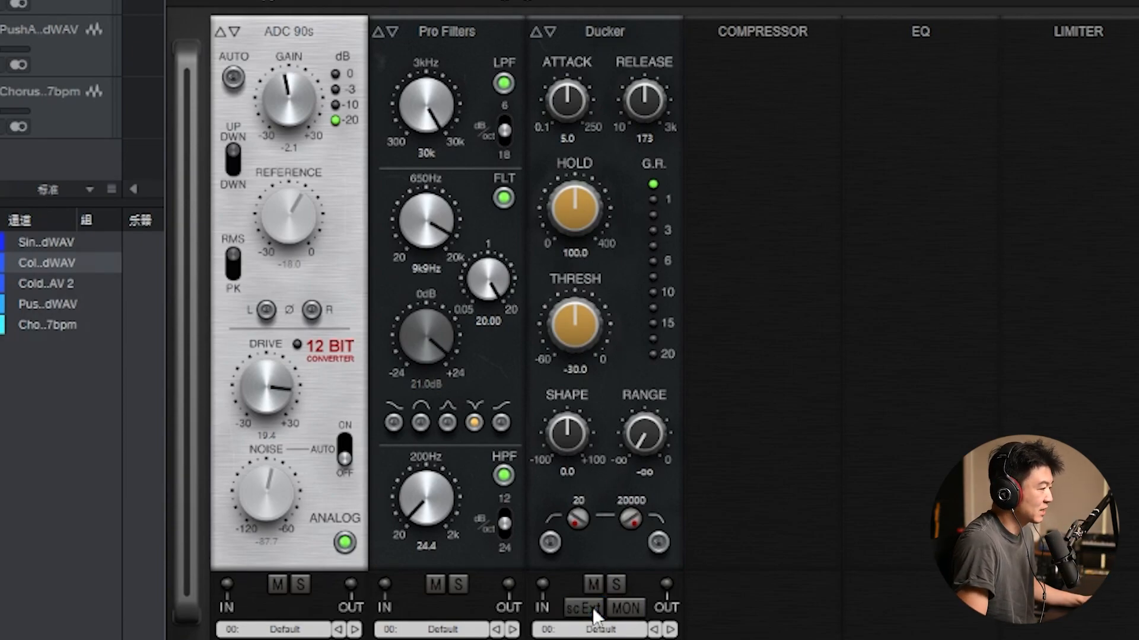
{"action": "left_click", "coordinate": [610, 41]}
{"action": "left_click", "coordinate": [640, 75]}
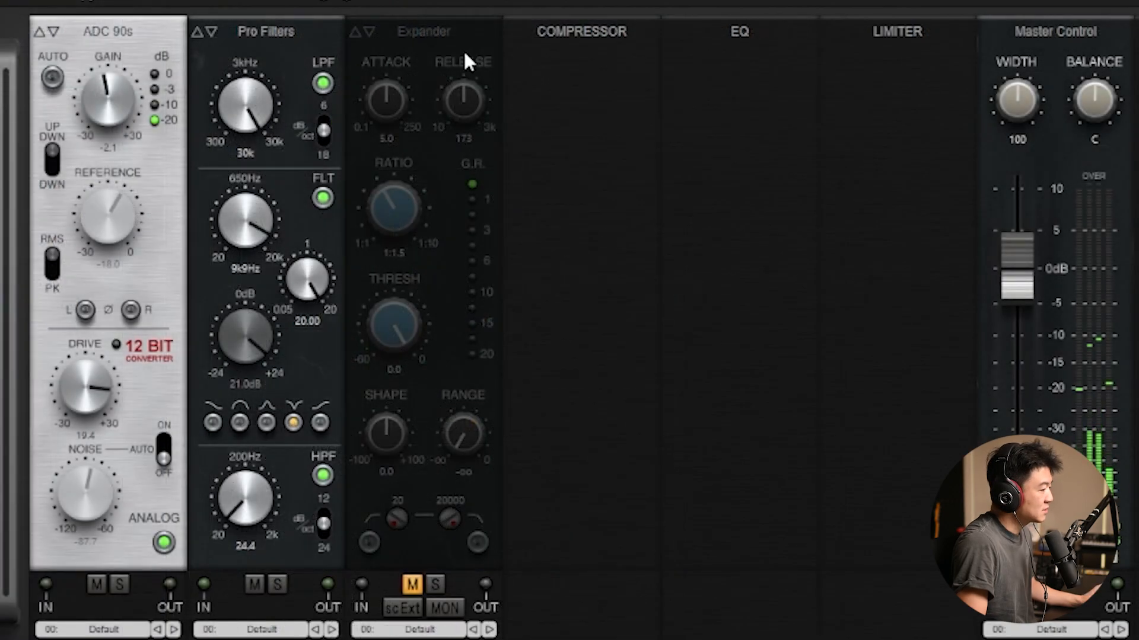
Load the FET Pressor in the empty compressor slot and swap it for the VCA Pressor
{"action": "left_click", "coordinate": [571, 35]}
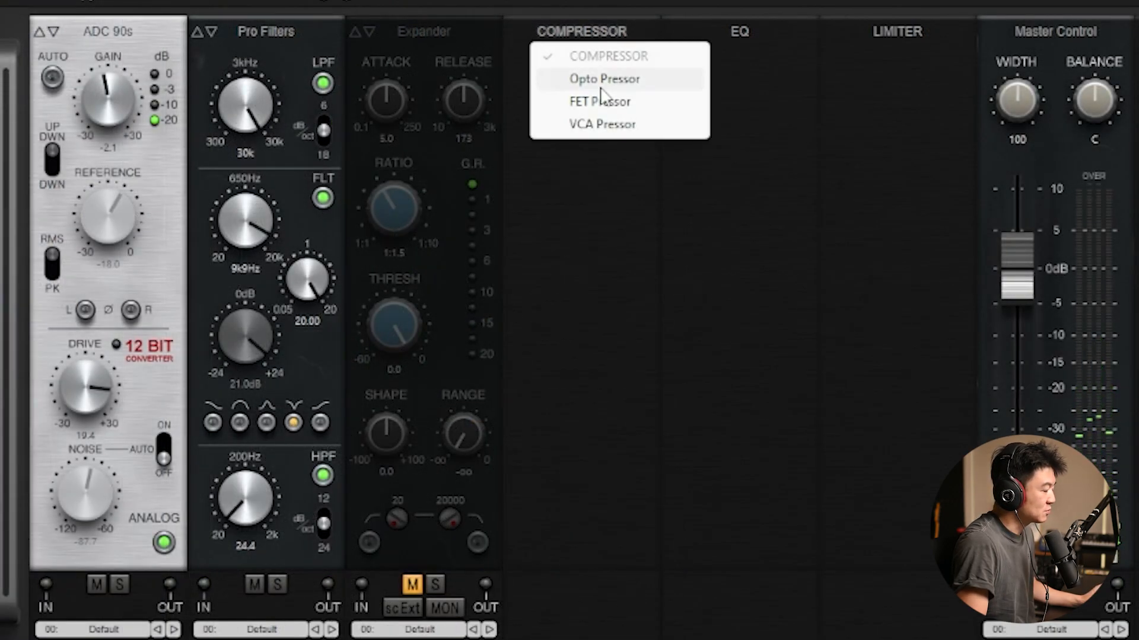
{"action": "left_click", "coordinate": [601, 100]}
{"action": "left_click", "coordinate": [602, 34]}
{"action": "left_click", "coordinate": [600, 124]}
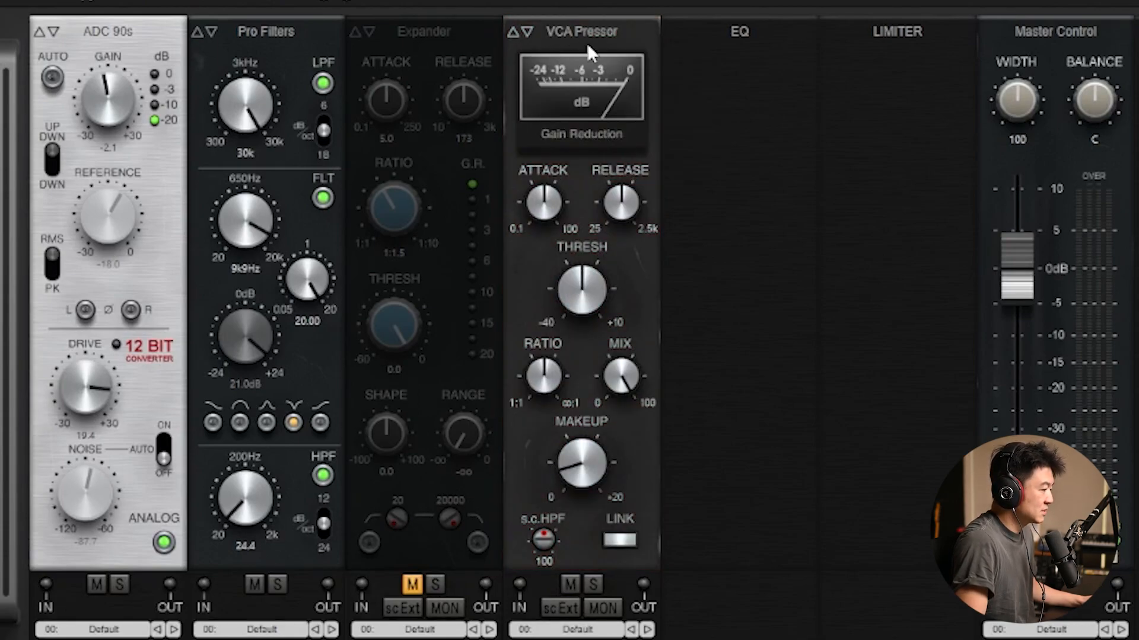
During playback, set the VCA Pressor's sidechain high-pass filter to 69.2, lower its ratio and bring the threshold to about -18.5
{"action": "key", "text": "space"}
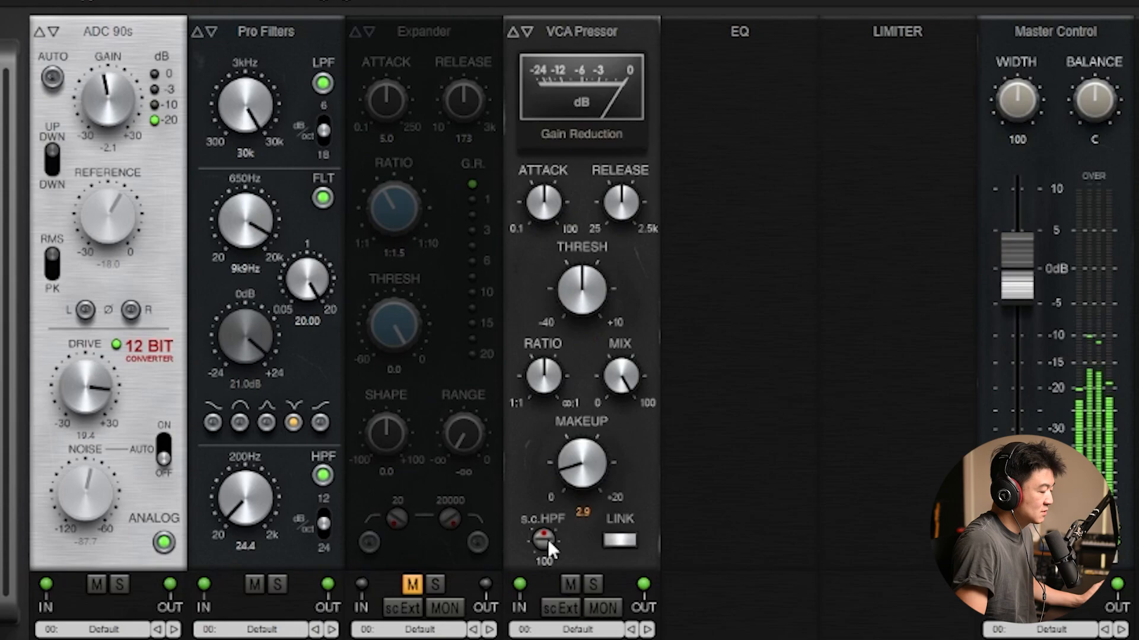
{"action": "left_click_drag", "start_coordinate": [547, 539], "coordinate": [550, 564]}
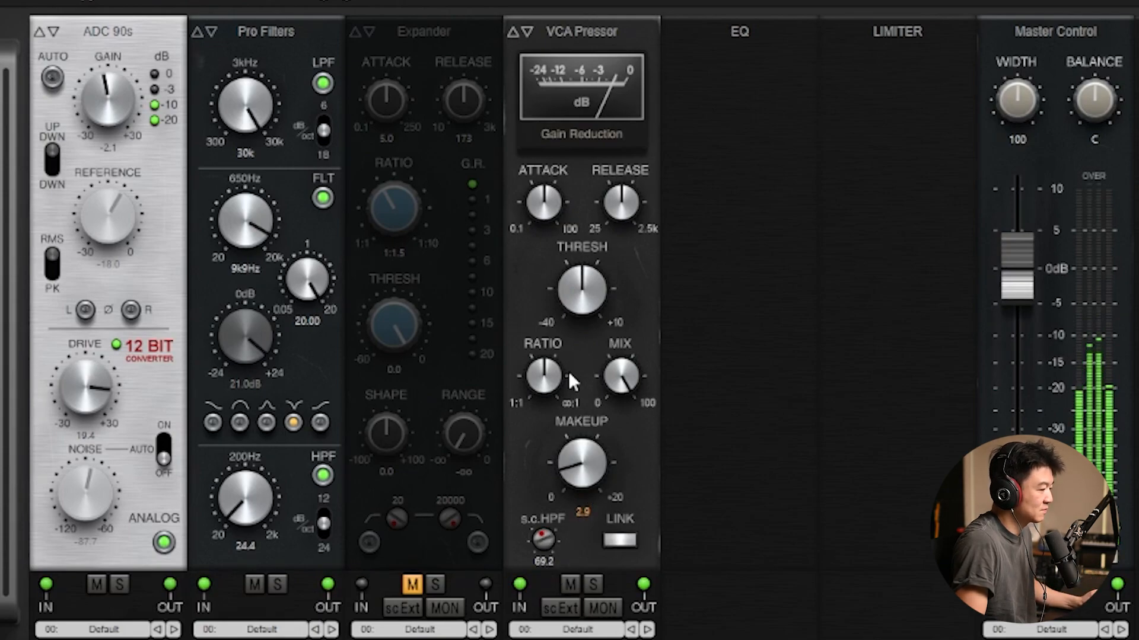
{"action": "left_click_drag", "start_coordinate": [544, 374], "coordinate": [543, 404]}
{"action": "mouse_move", "coordinate": [584, 304]}
{"action": "left_mouse_down"}
{"action": "mouse_move", "coordinate": [591, 330]}
{"action": "mouse_move", "coordinate": [585, 313]}
{"action": "left_mouse_up"}
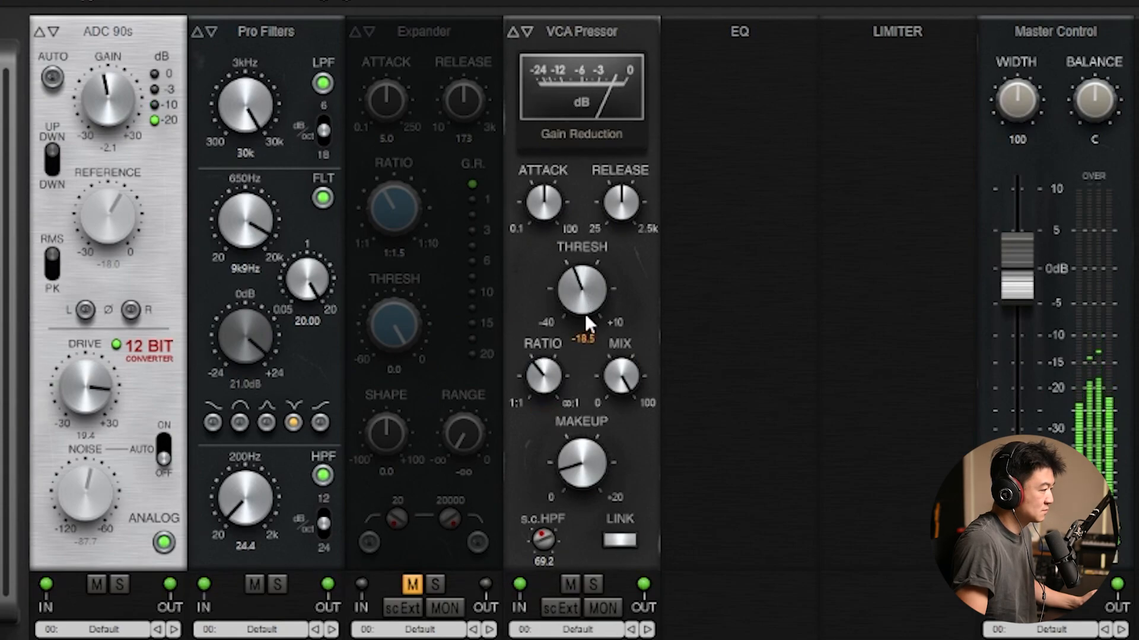
Compare the sound with the VCA Pressor muted and active, and briefly solo the module
{"action": "left_click", "coordinate": [569, 582]}
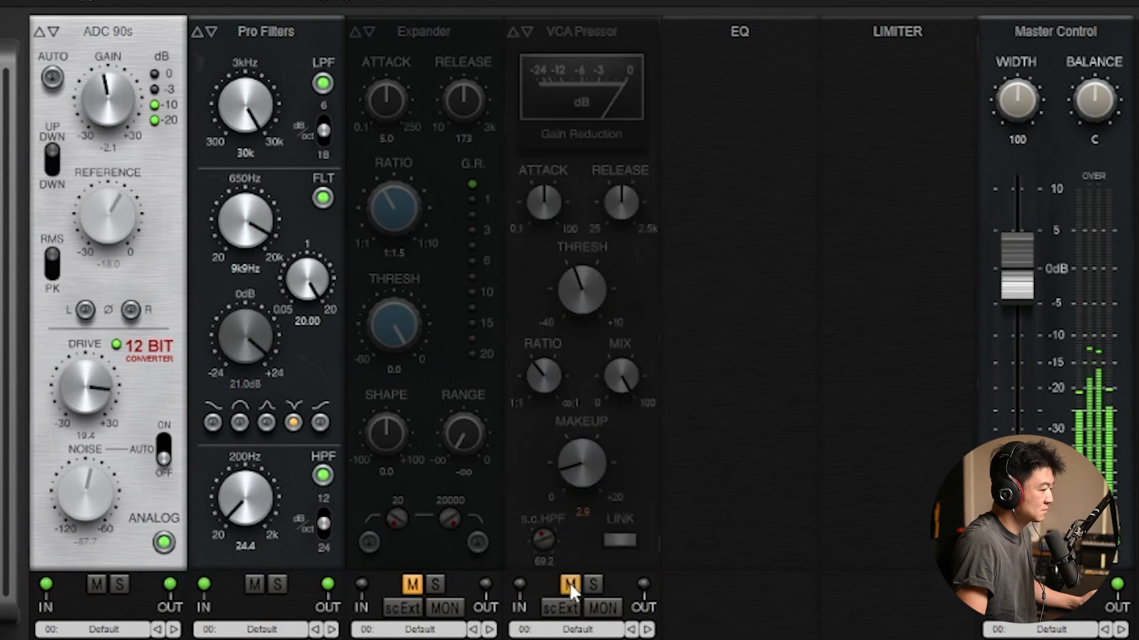
{"action": "left_click", "coordinate": [569, 583]}
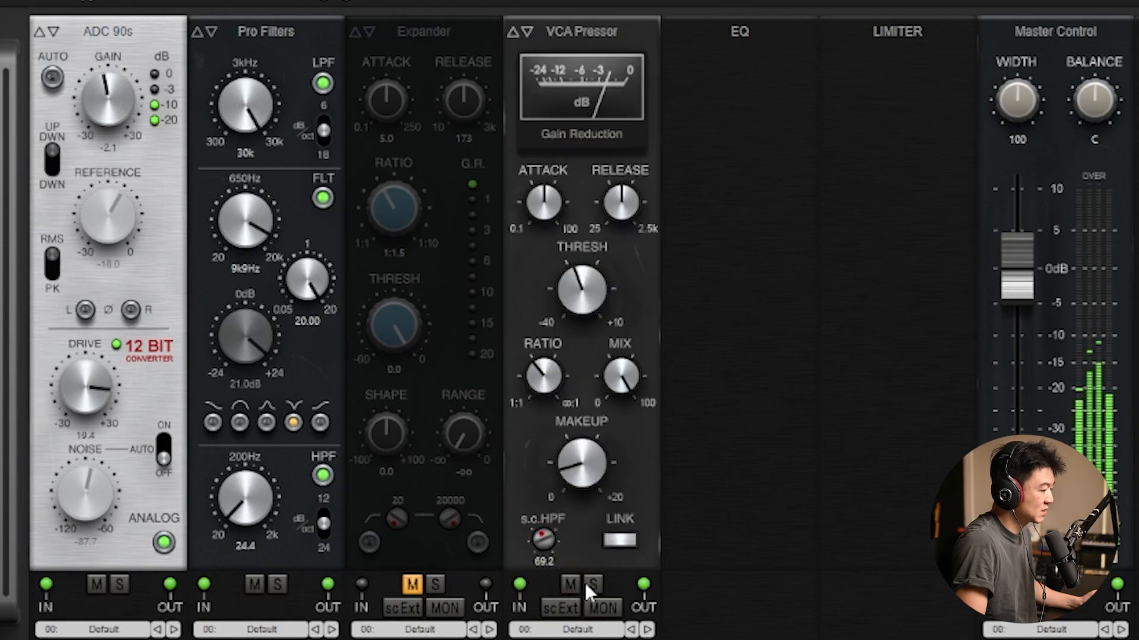
{"action": "left_click", "coordinate": [571, 584]}
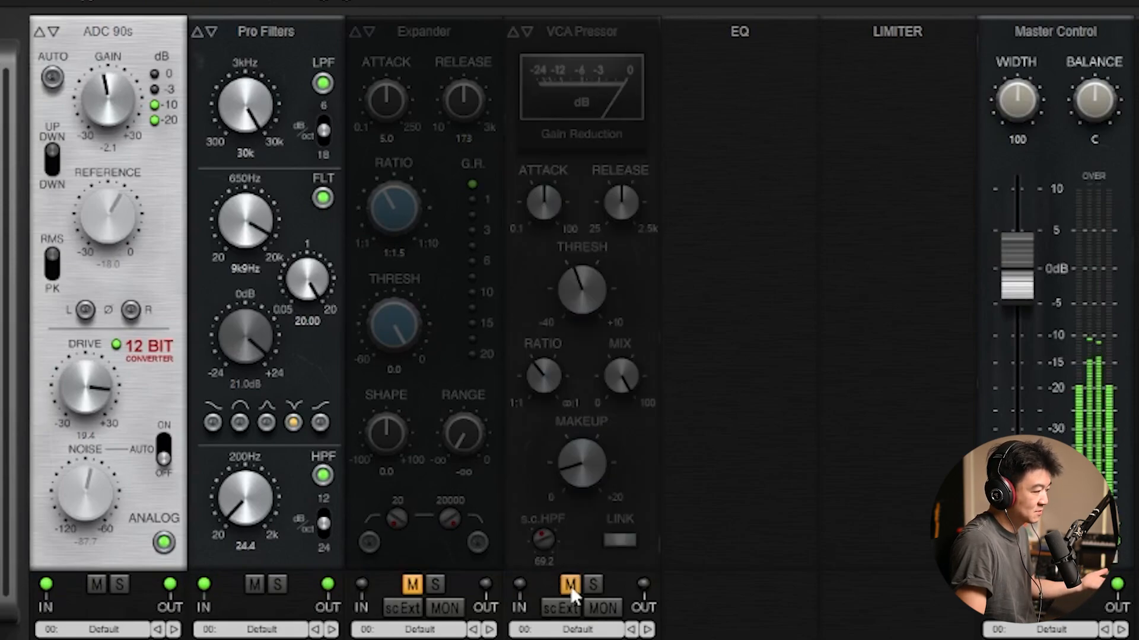
{"action": "left_click", "coordinate": [570, 586]}
{"action": "left_click", "coordinate": [592, 583]}
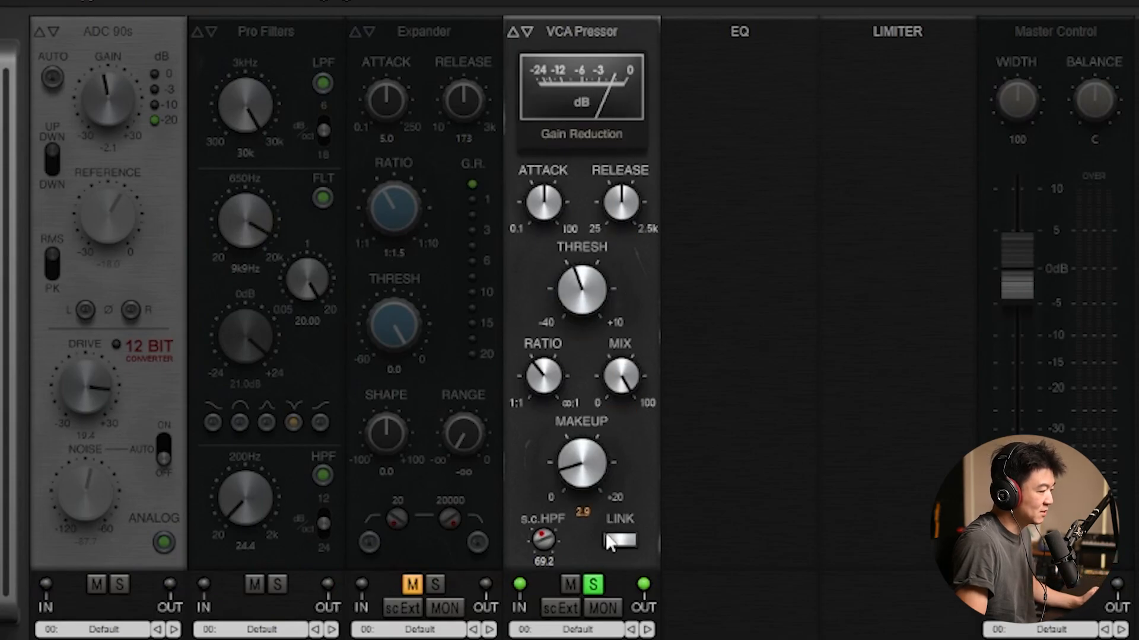
{"action": "left_click", "coordinate": [593, 583]}
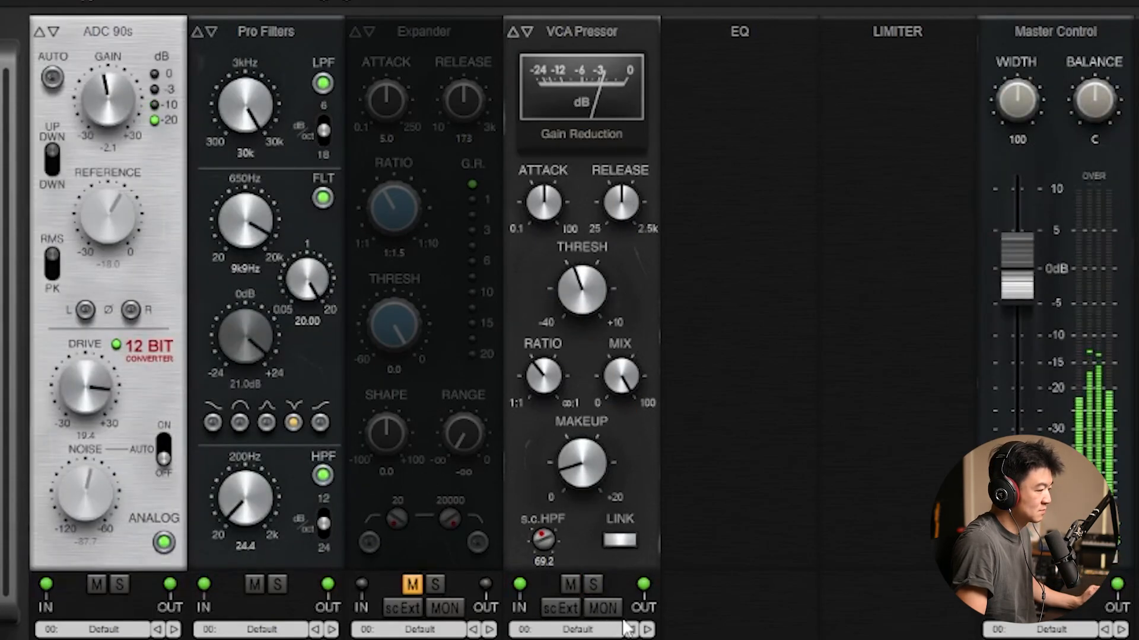
Raise the VCA Pressor's ratio and adjust its mix
{"action": "left_click_drag", "start_coordinate": [547, 379], "coordinate": [561, 290]}
{"action": "left_click_drag", "start_coordinate": [620, 376], "coordinate": [643, 554]}
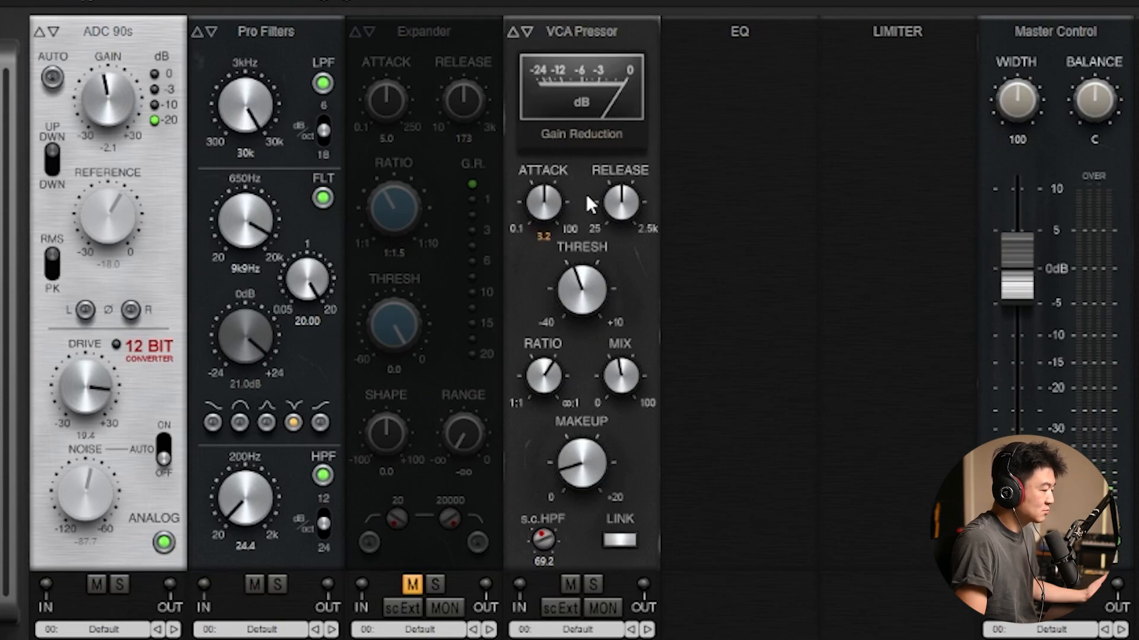
Try the FET Pressor in the compressor slot and replace it with the Opto Pressor
{"action": "left_click", "coordinate": [584, 37]}
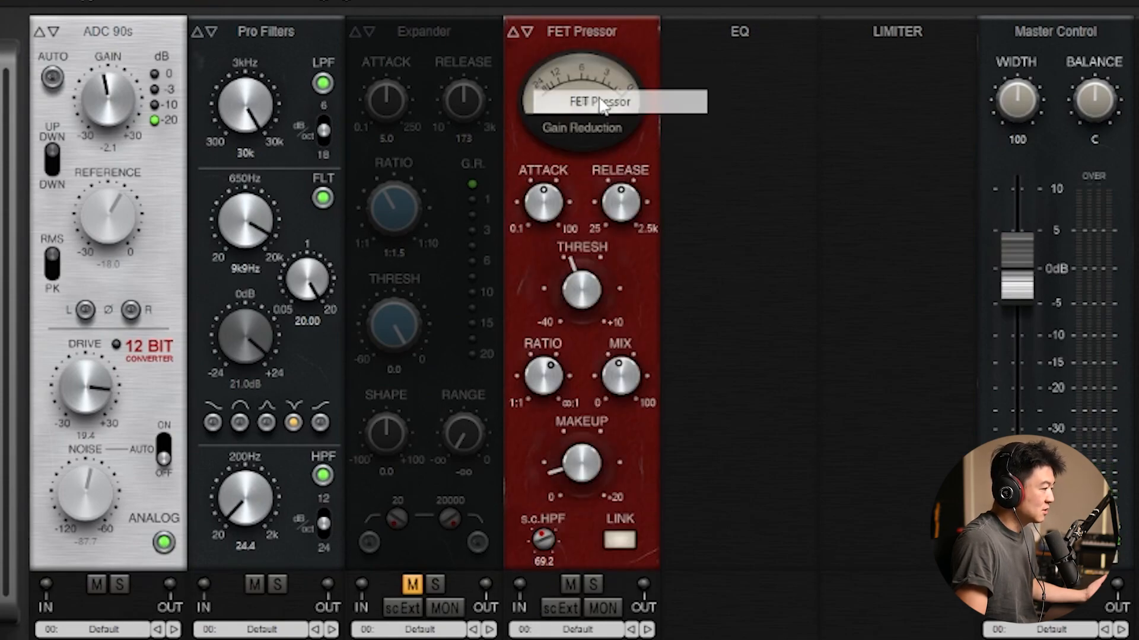
{"action": "left_click", "coordinate": [586, 34]}
{"action": "left_click", "coordinate": [601, 79]}
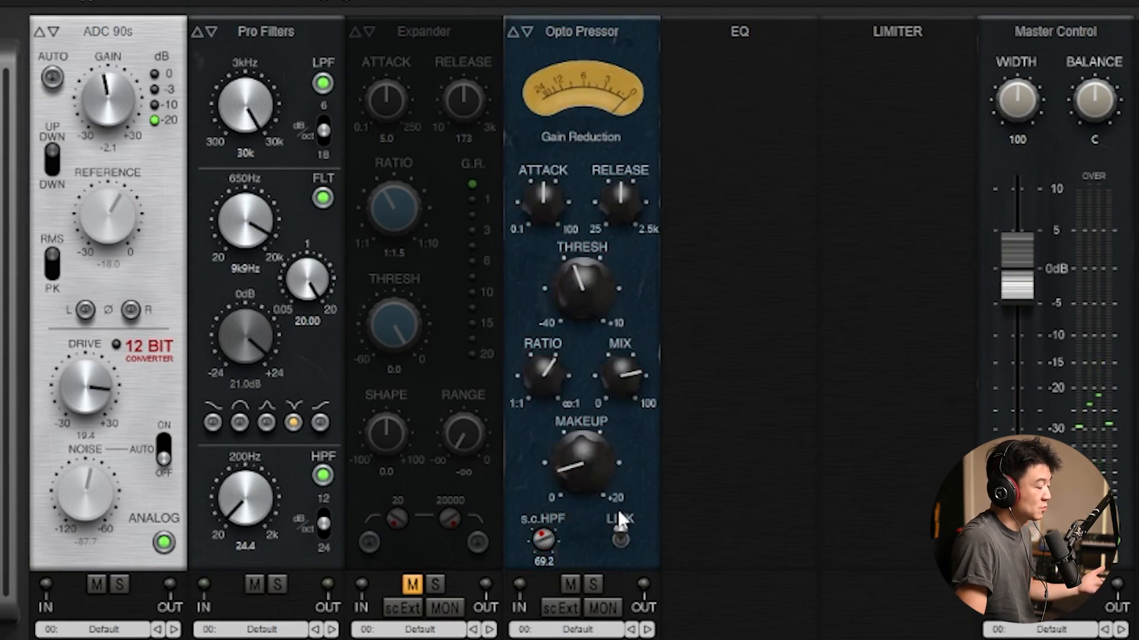
{"action": "left_click", "coordinate": [583, 32]}
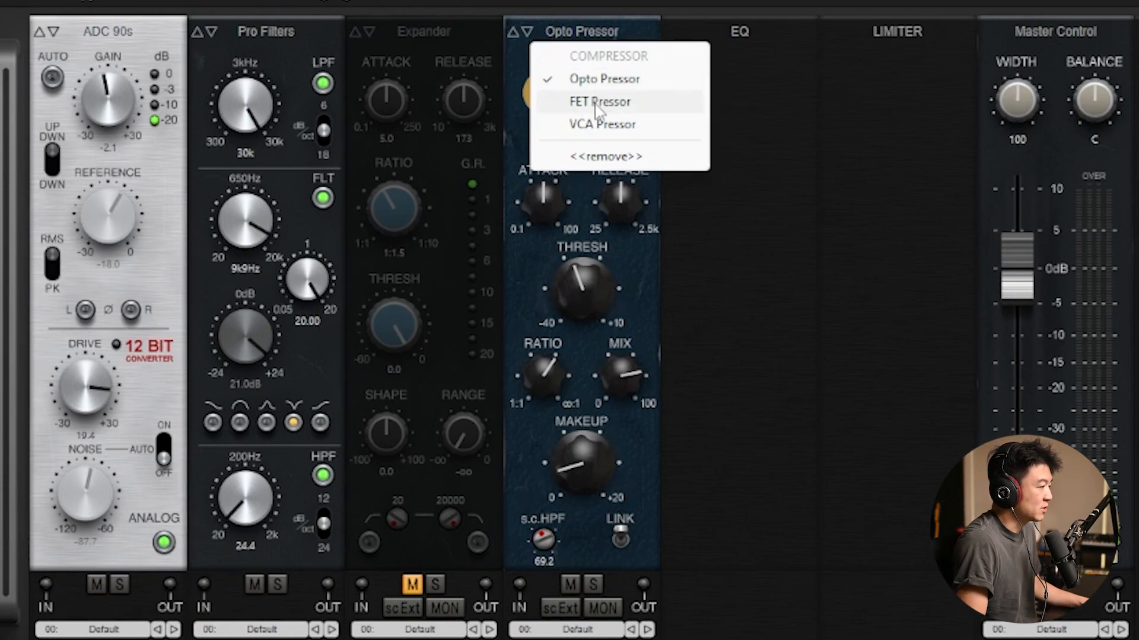
Try ChannelQ, PreQursor and RetroQ in the EQ slot and settle on ChannelQ
{"action": "left_click", "coordinate": [739, 31]}
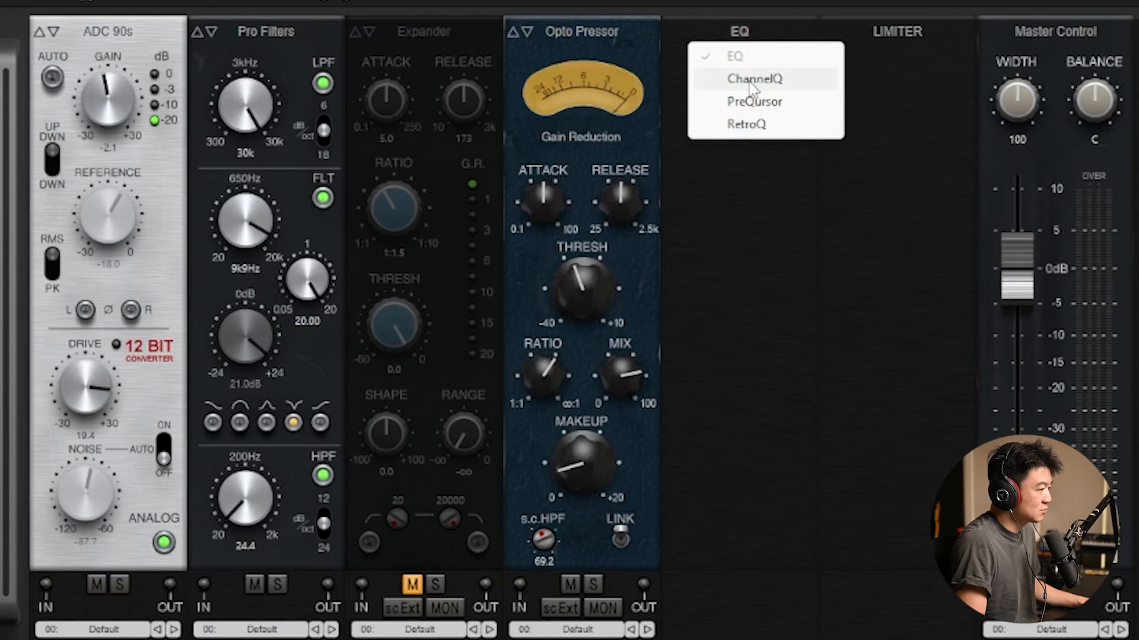
{"action": "left_click", "coordinate": [750, 83]}
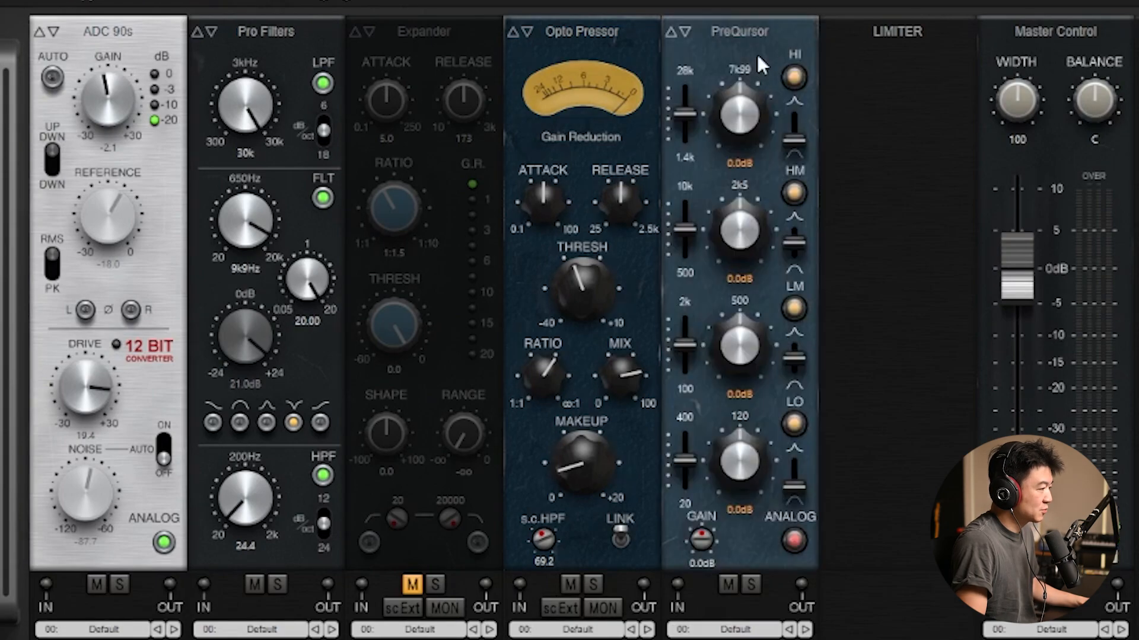
{"action": "left_click", "coordinate": [756, 33]}
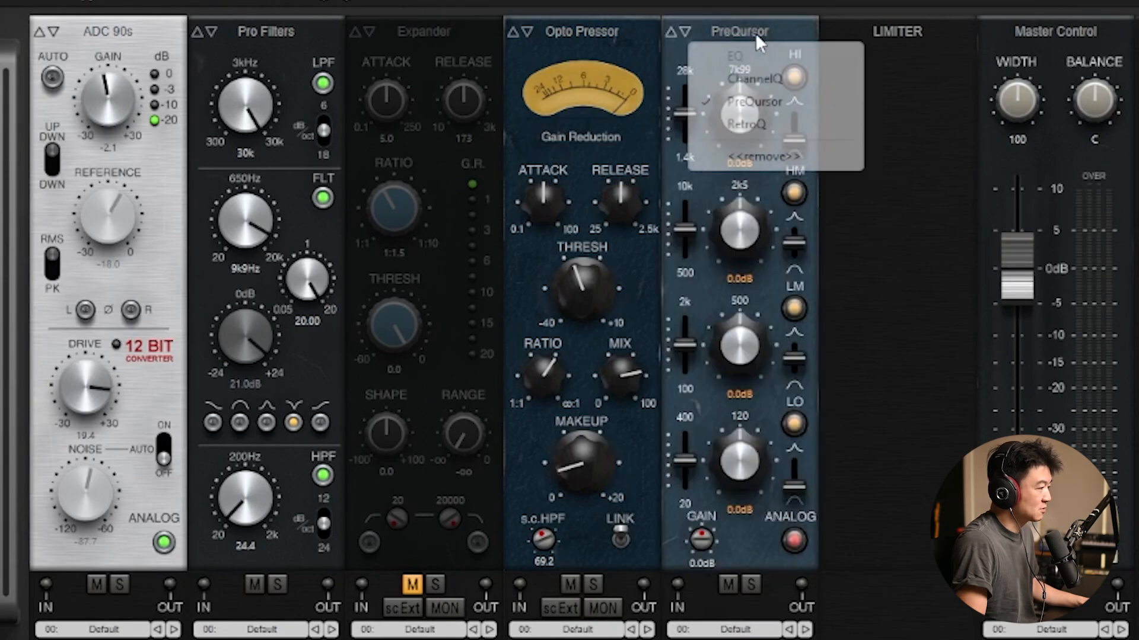
{"action": "left_click", "coordinate": [757, 127]}
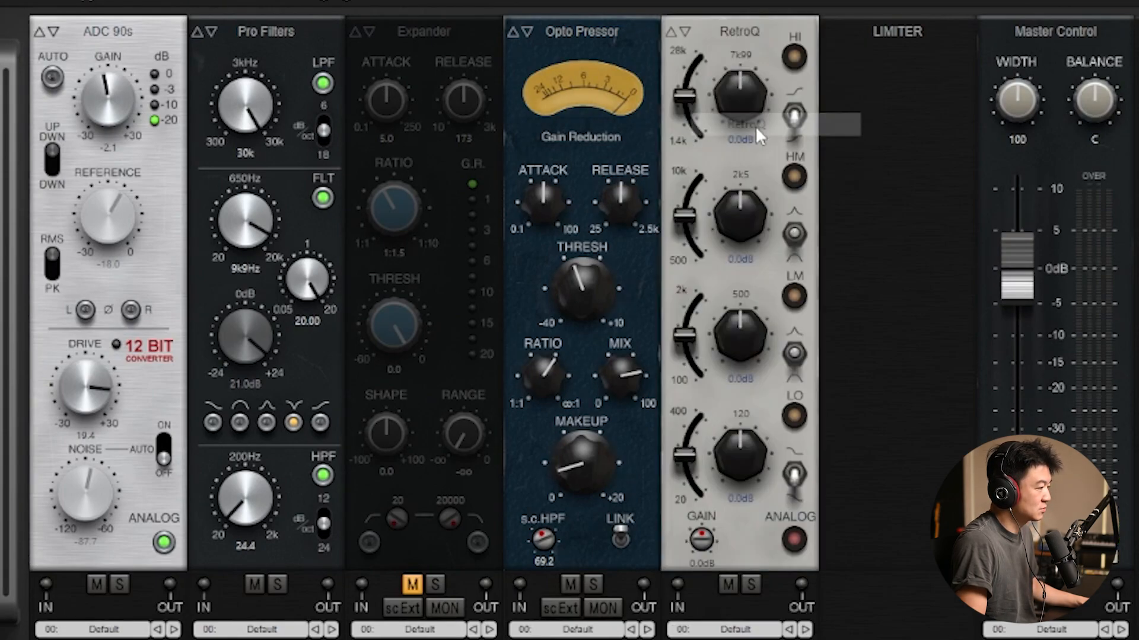
{"action": "left_click", "coordinate": [755, 30]}
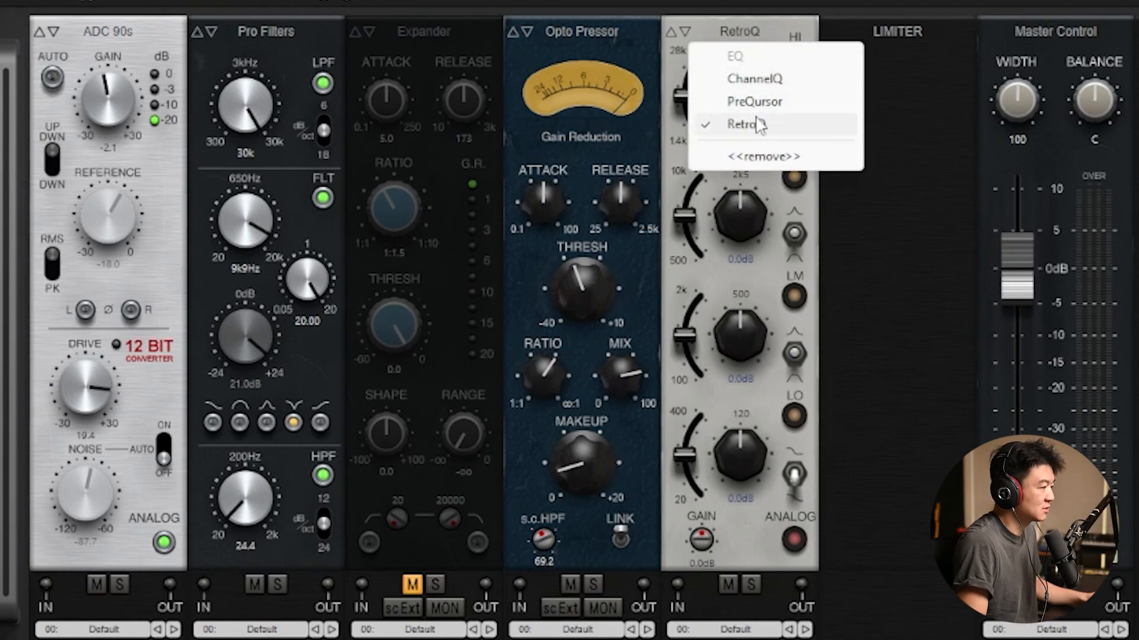
{"action": "left_click", "coordinate": [756, 36]}
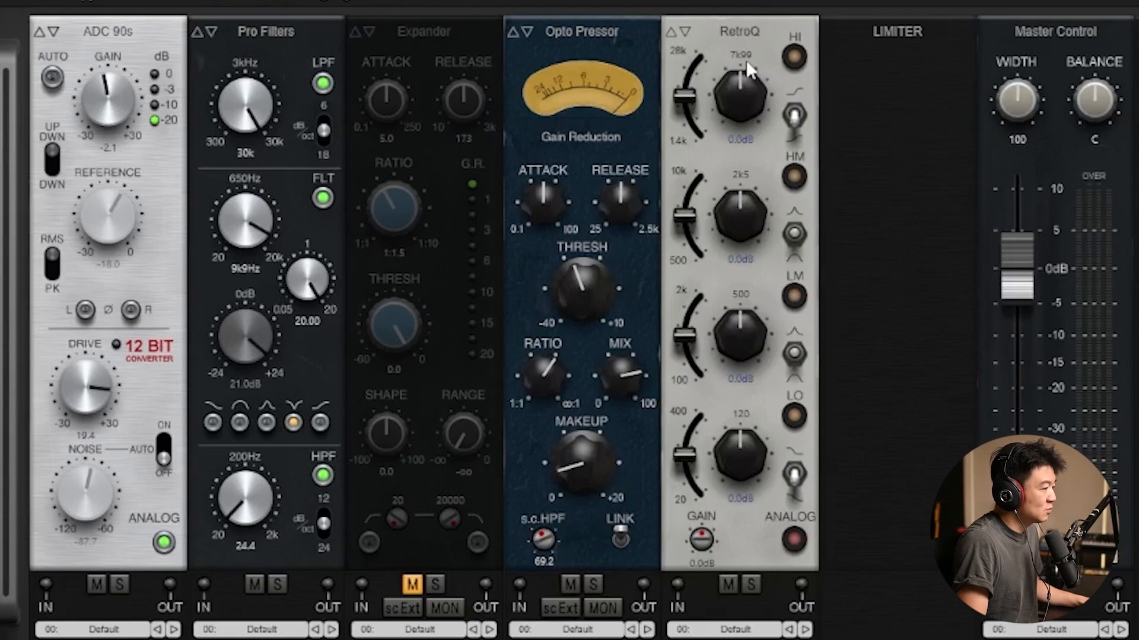
{"action": "left_click", "coordinate": [729, 33]}
{"action": "left_click", "coordinate": [771, 73]}
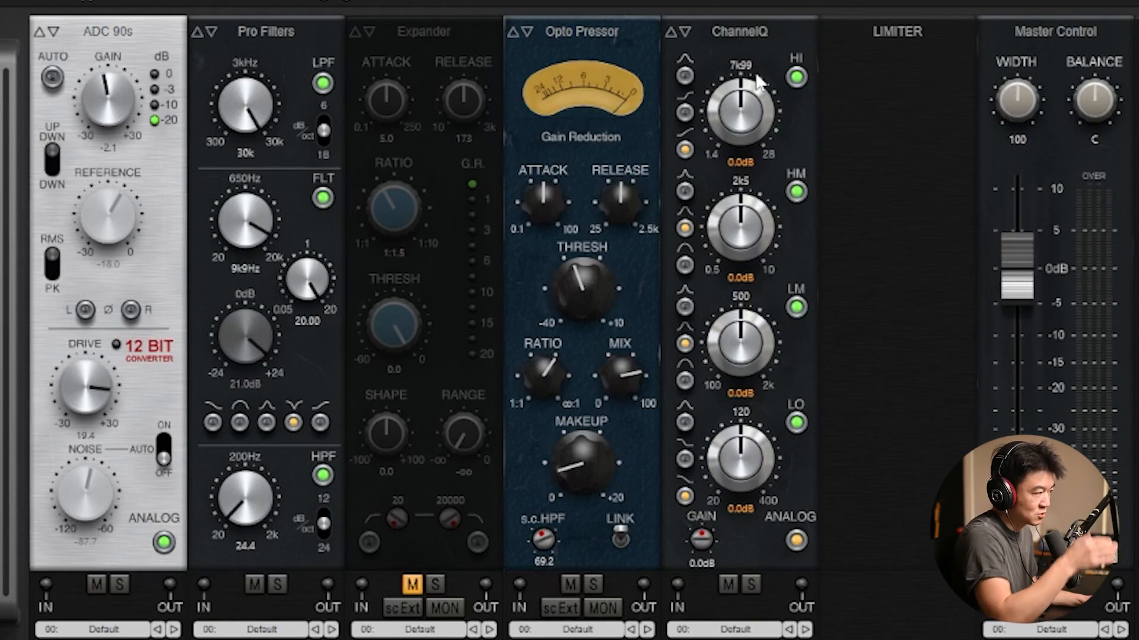
While playing the track, set ChannelQ's high band to 28k, low-mid to 2.3 dB at 826 Hz and low band to a 3.1 dB bell at 70.2 Hz
{"action": "left_click_drag", "start_coordinate": [759, 81], "coordinate": [765, 121]}
{"action": "key", "text": "space"}
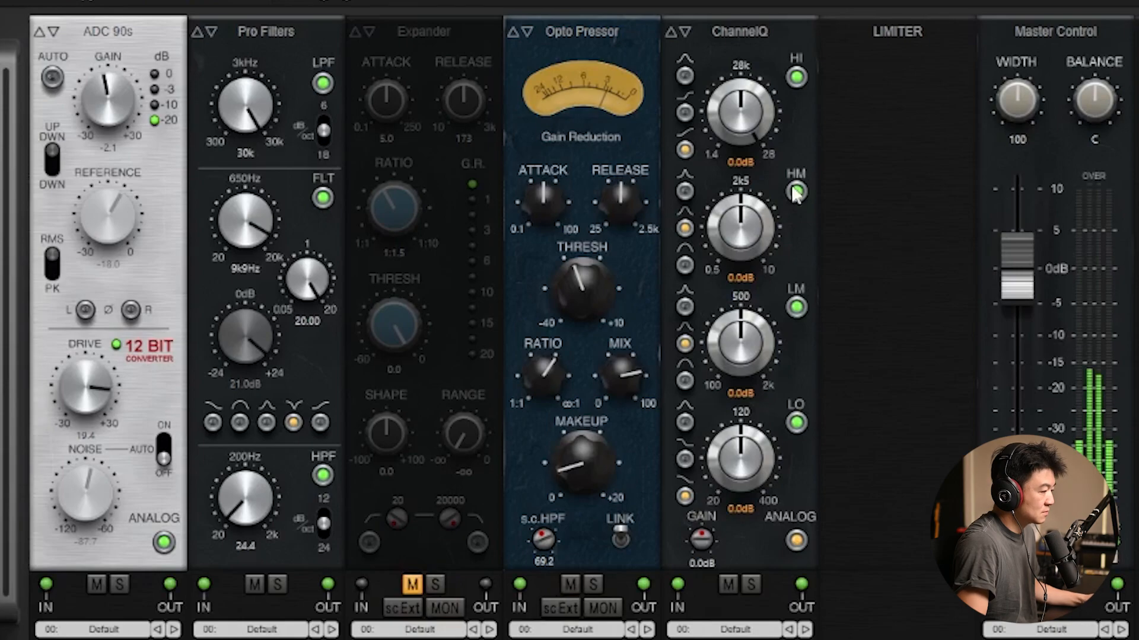
{"action": "left_click_drag", "start_coordinate": [758, 354], "coordinate": [756, 325]}
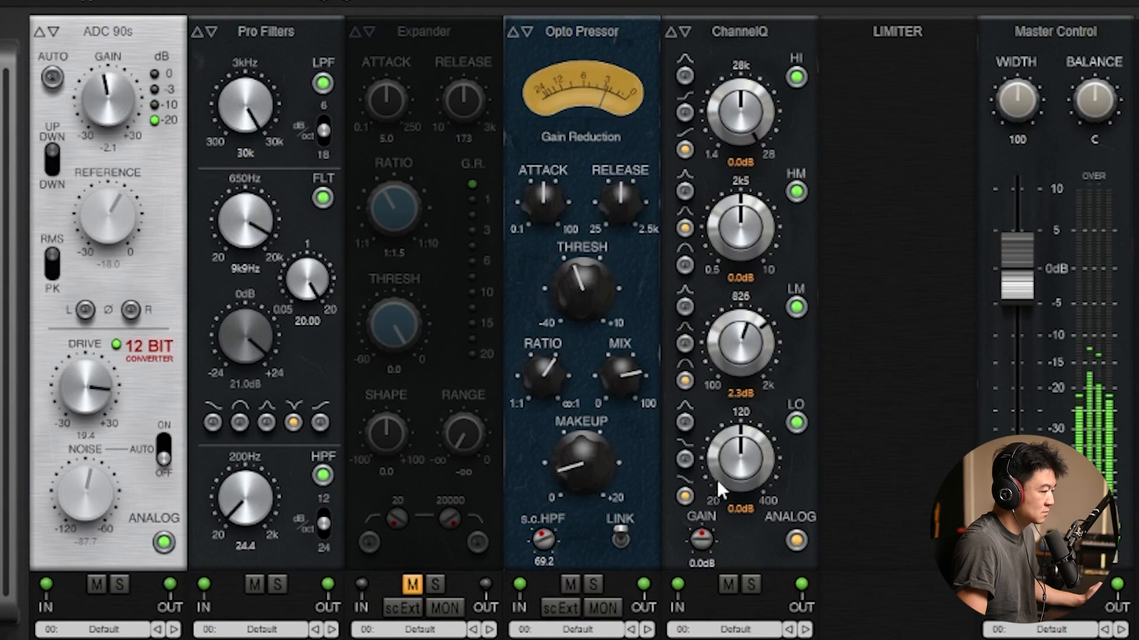
{"action": "left_click", "coordinate": [684, 422]}
{"action": "left_click_drag", "start_coordinate": [719, 464], "coordinate": [755, 385]}
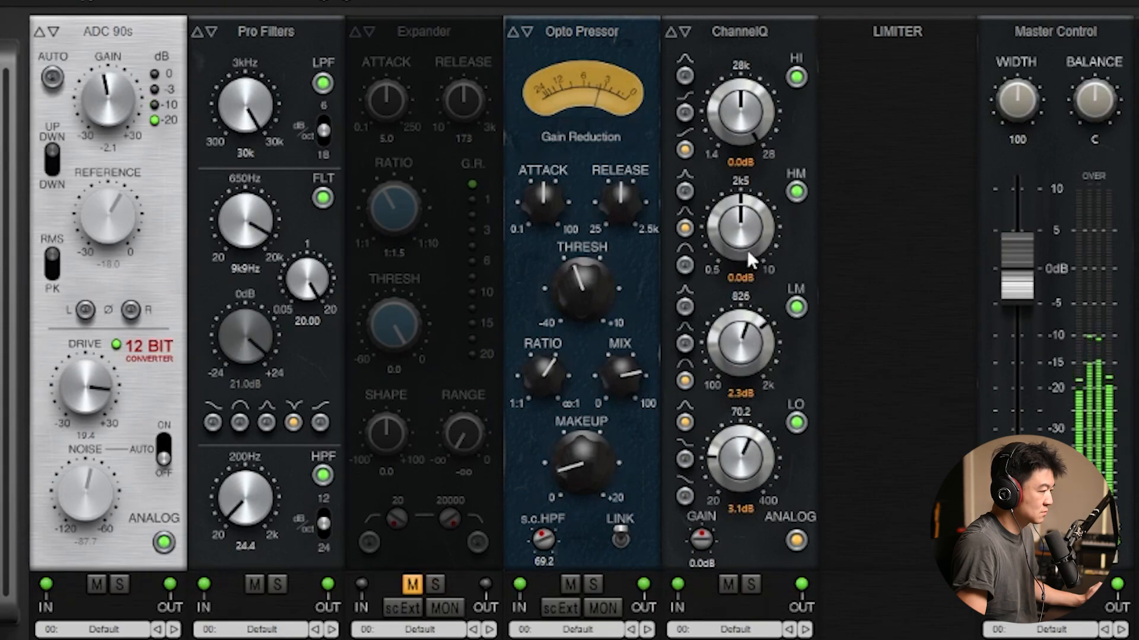
Cut ChannelQ's high-mid band by 1.3 dB at 4.2 kHz and boost its high band by 2.5 dB
{"action": "left_click_drag", "start_coordinate": [744, 249], "coordinate": [755, 150]}
{"action": "left_click_drag", "start_coordinate": [743, 217], "coordinate": [744, 256]}
{"action": "left_click_drag", "start_coordinate": [749, 116], "coordinate": [750, 107]}
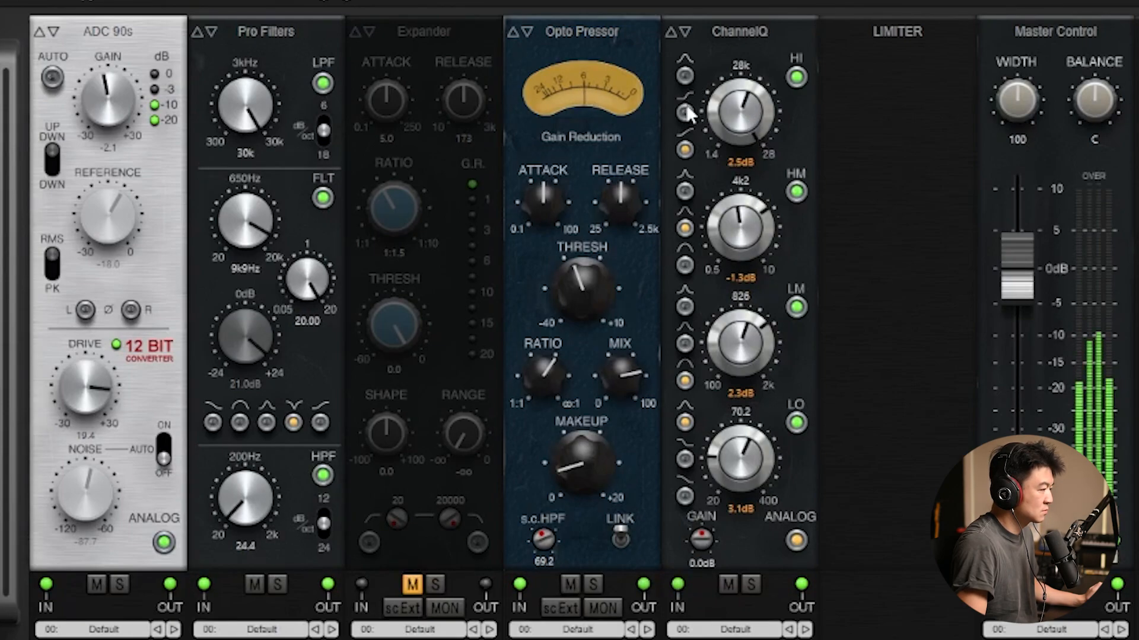
Compare the sound with ChannelQ muted and active, leaving the module active
{"action": "left_click", "coordinate": [728, 585]}
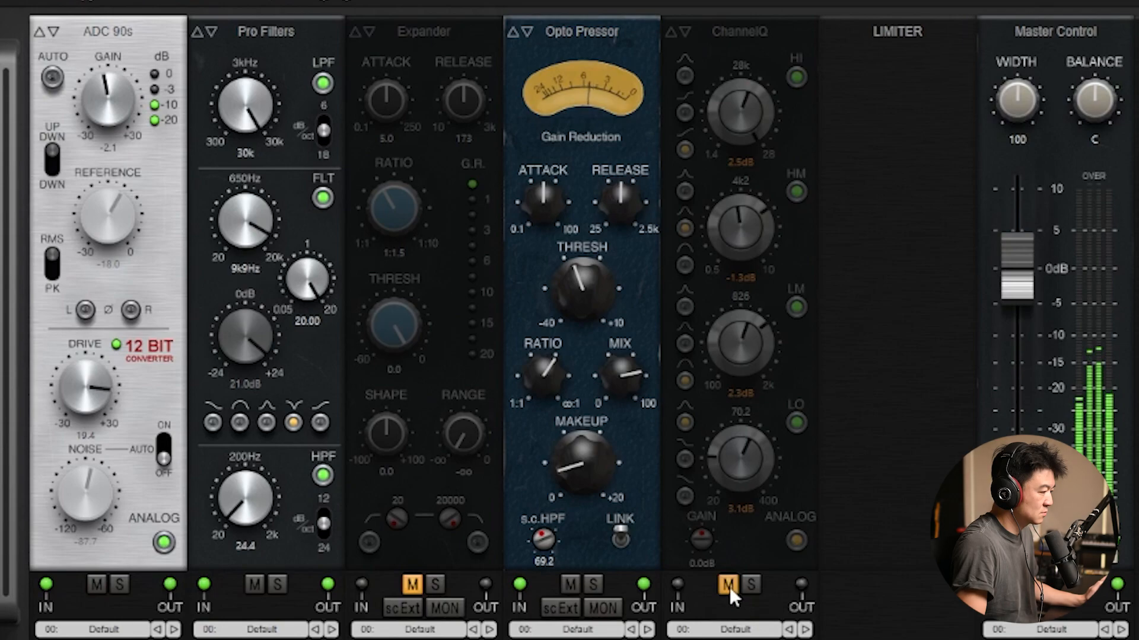
{"action": "left_click", "coordinate": [729, 585]}
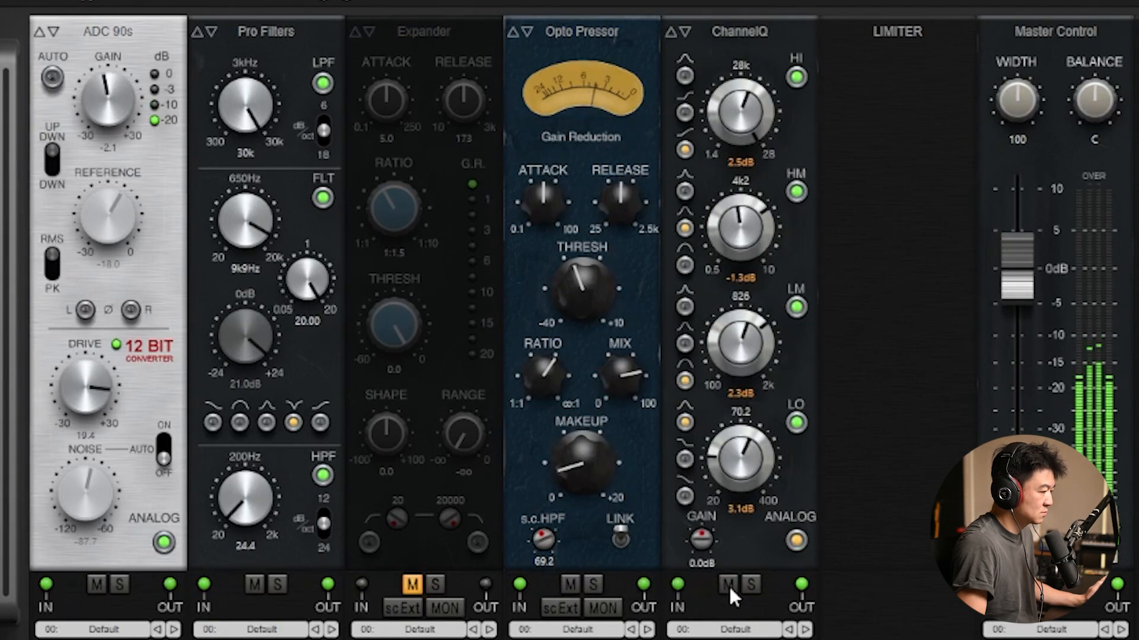
{"action": "left_click", "coordinate": [728, 585]}
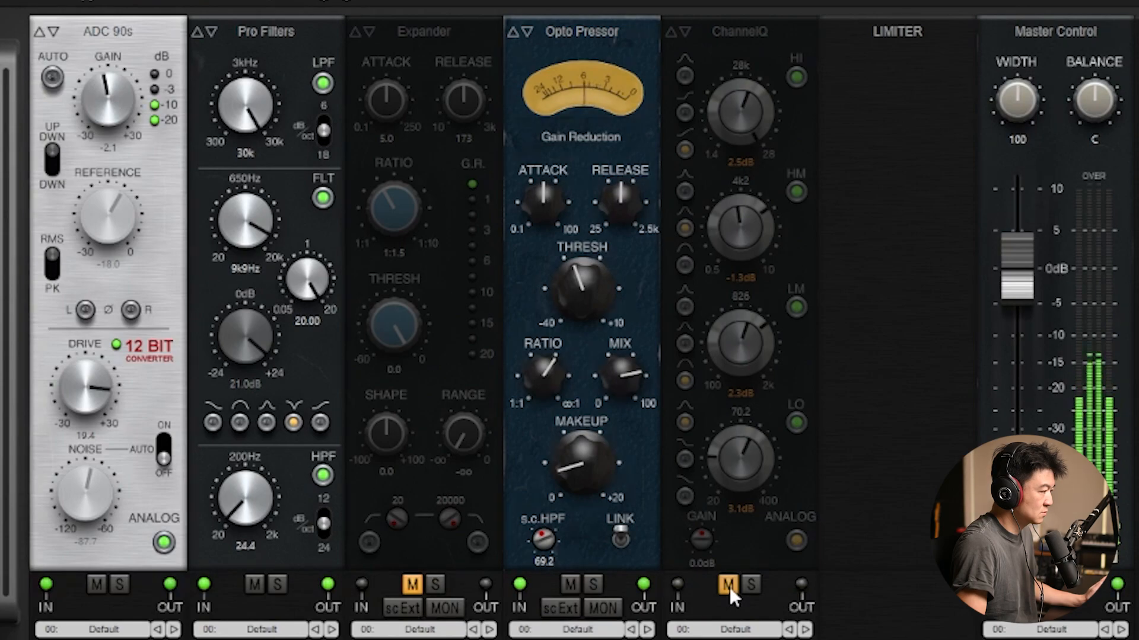
{"action": "left_click", "coordinate": [729, 585]}
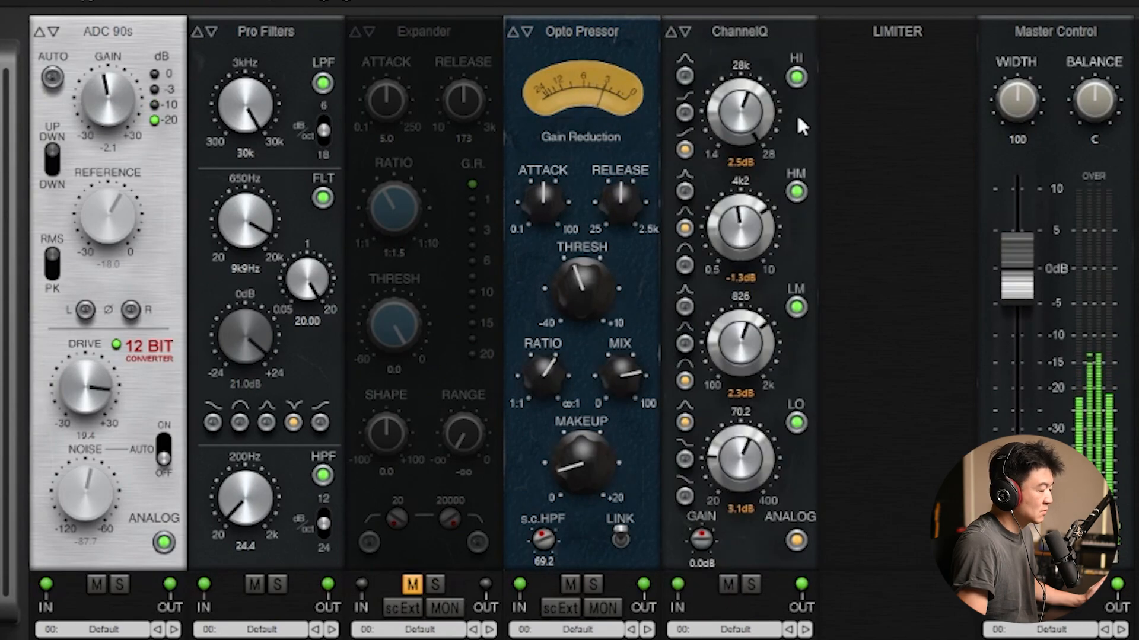
Audition PreQursor and RetroQ in the EQ slot while the track plays, returning to ChannelQ
{"action": "left_click", "coordinate": [753, 31]}
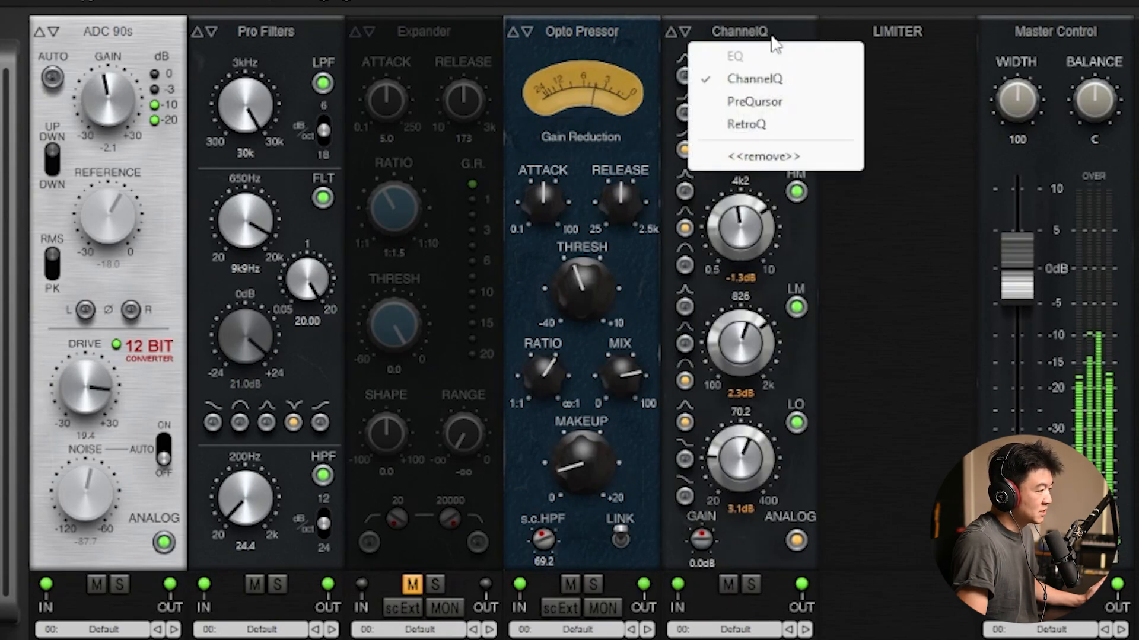
{"action": "left_click", "coordinate": [768, 106]}
{"action": "left_click", "coordinate": [755, 35]}
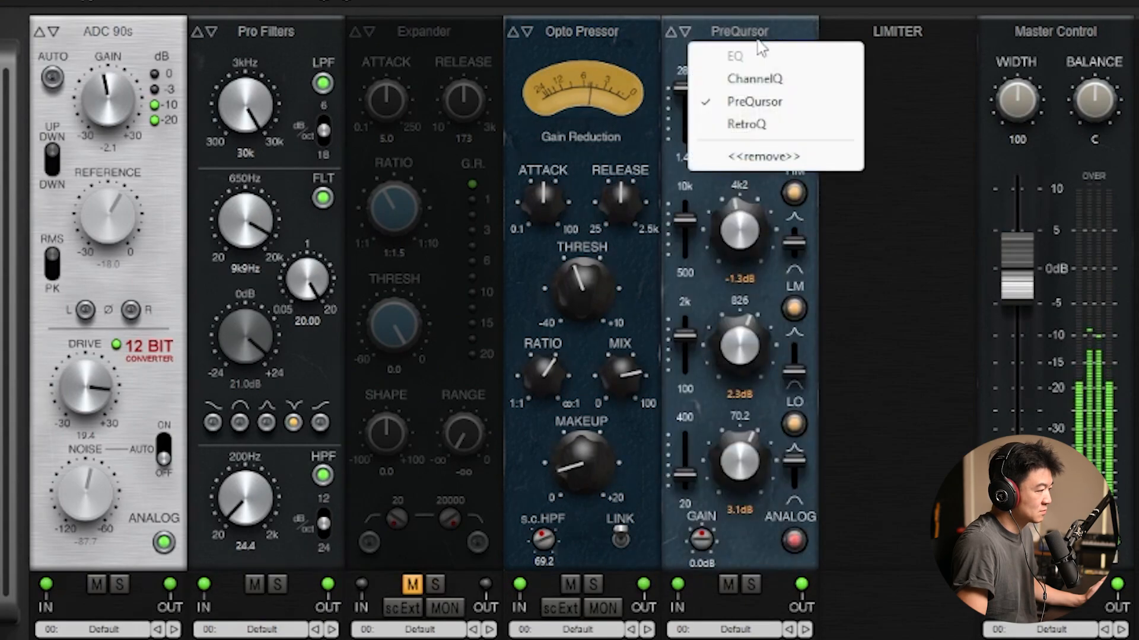
{"action": "left_click", "coordinate": [749, 126]}
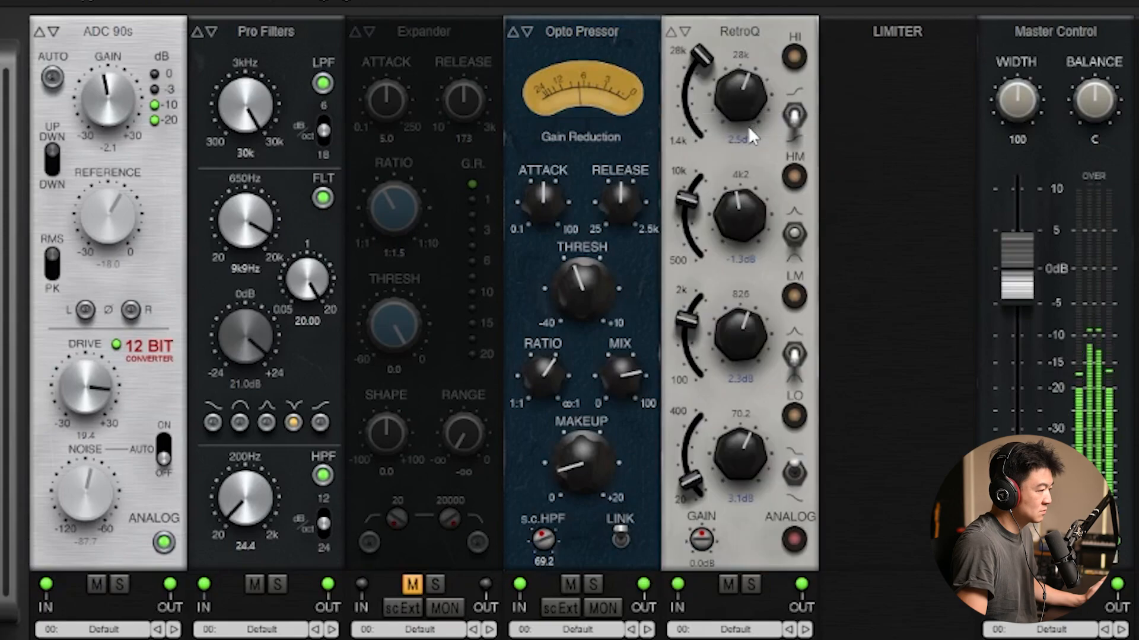
{"action": "left_click", "coordinate": [744, 34]}
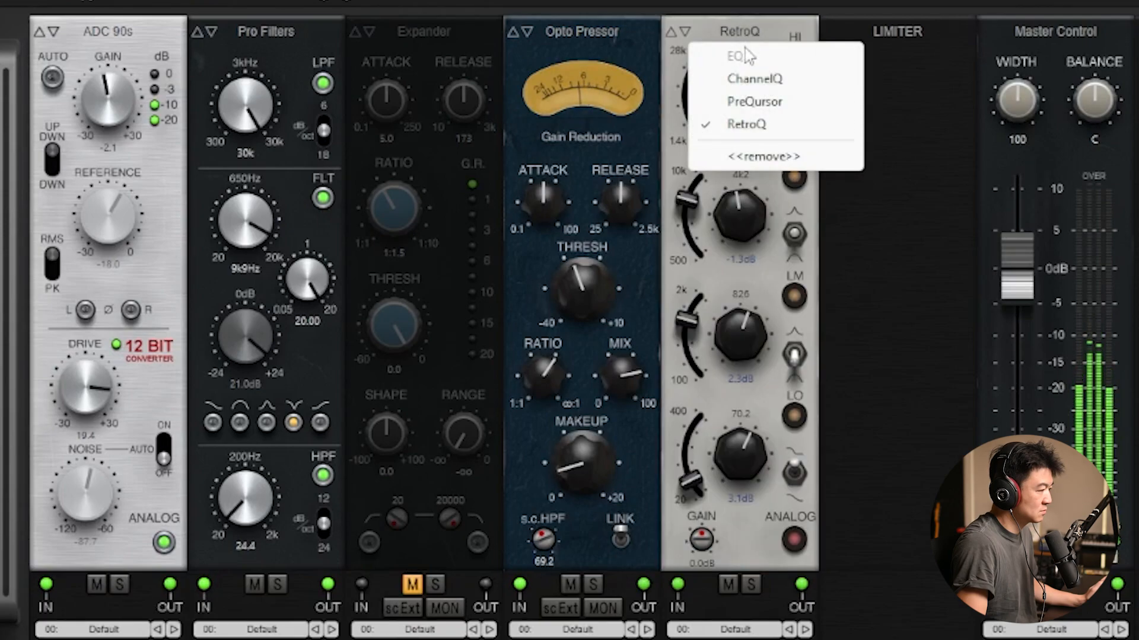
{"action": "left_click", "coordinate": [752, 103]}
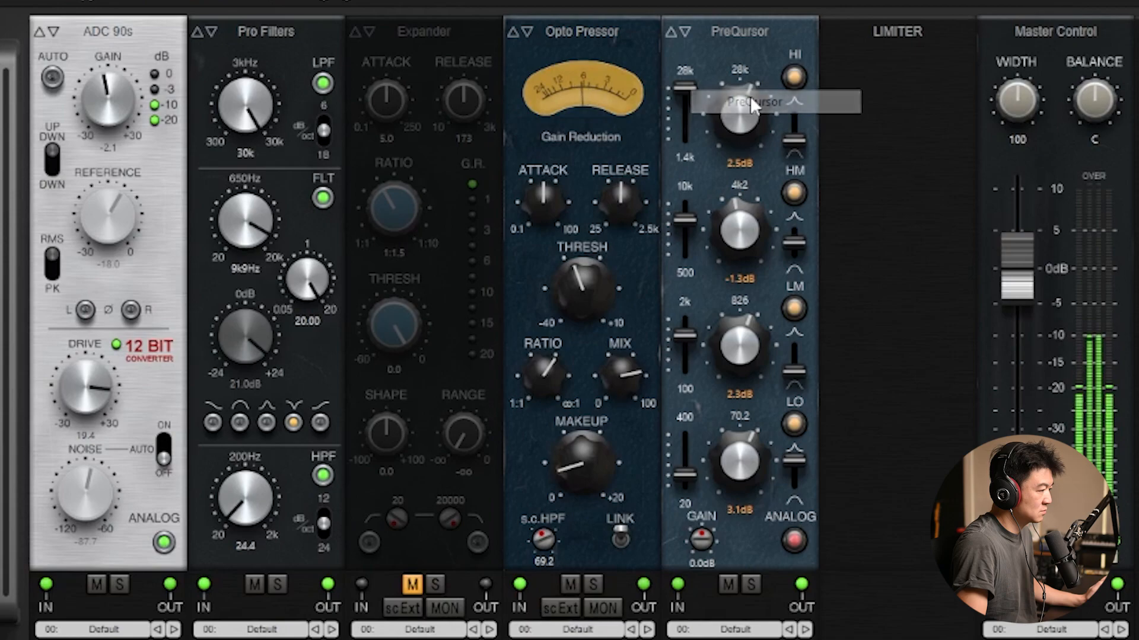
{"action": "left_click", "coordinate": [745, 30]}
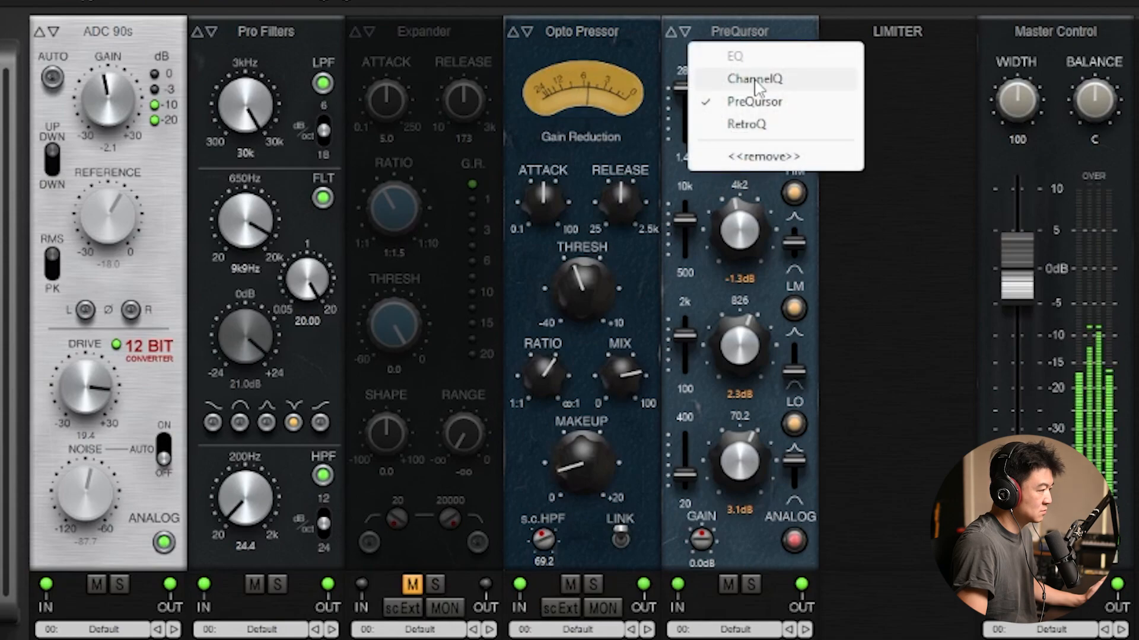
{"action": "left_click", "coordinate": [755, 80]}
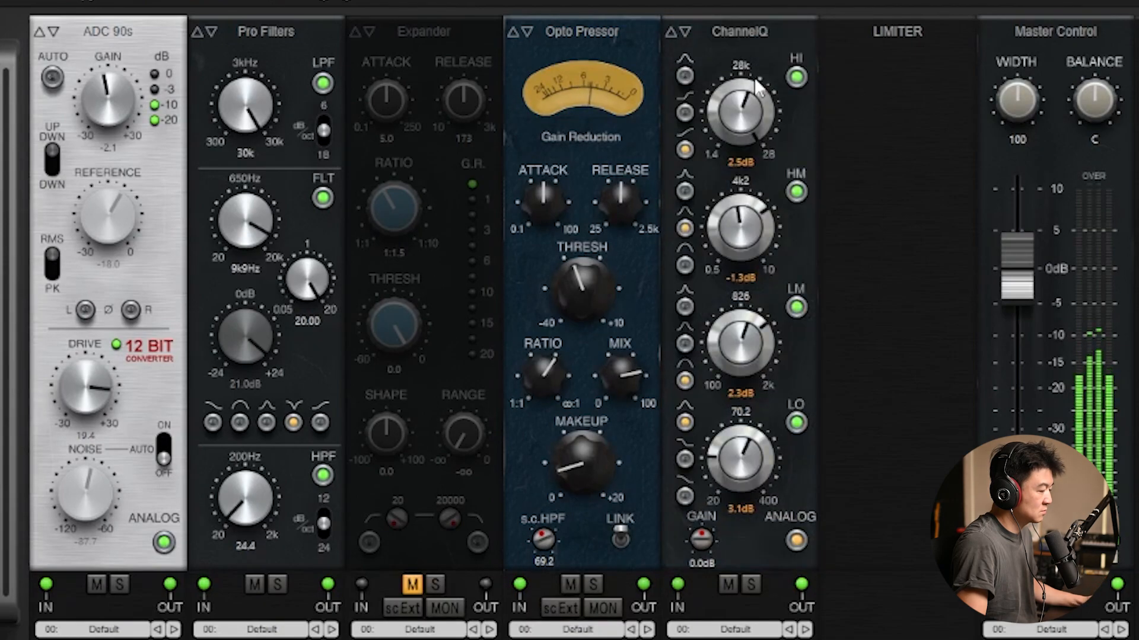
Keep ChannelQ in the EQ slot and set its high band's boost to 2.9 dB
{"action": "left_click", "coordinate": [744, 33]}
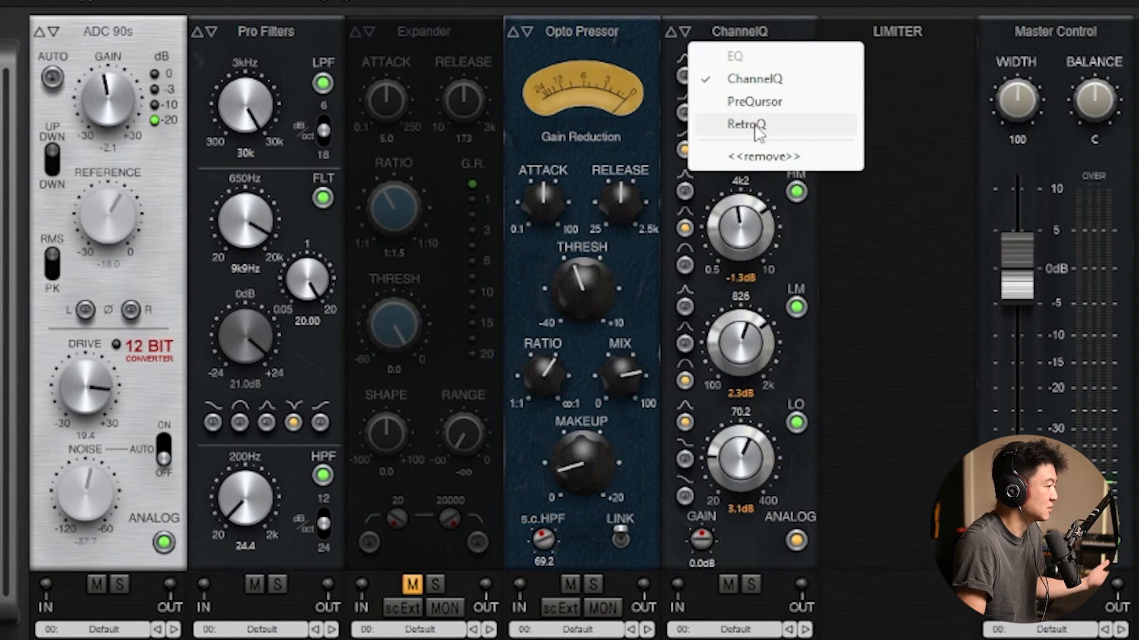
{"action": "left_click", "coordinate": [759, 83]}
{"action": "left_click_drag", "start_coordinate": [763, 136], "coordinate": [806, 20]}
{"action": "left_click_drag", "start_coordinate": [740, 115], "coordinate": [690, 77]}
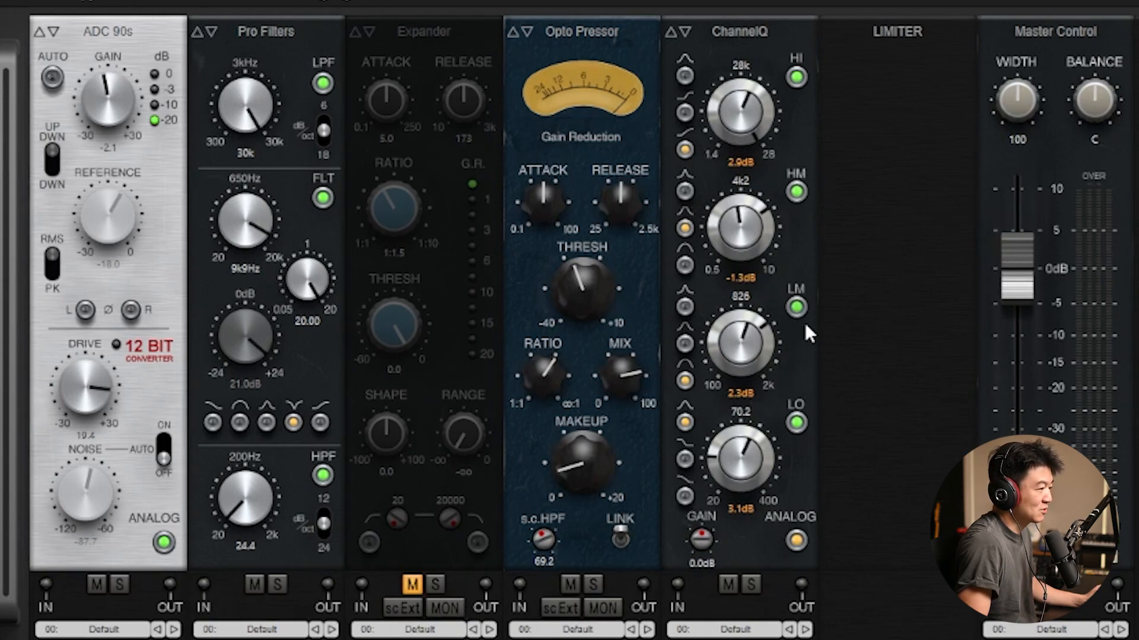
Try VCA Lim and BrickWall in the limiter slot and settle on Saturator
{"action": "left_click", "coordinate": [898, 30]}
{"action": "left_click", "coordinate": [927, 84]}
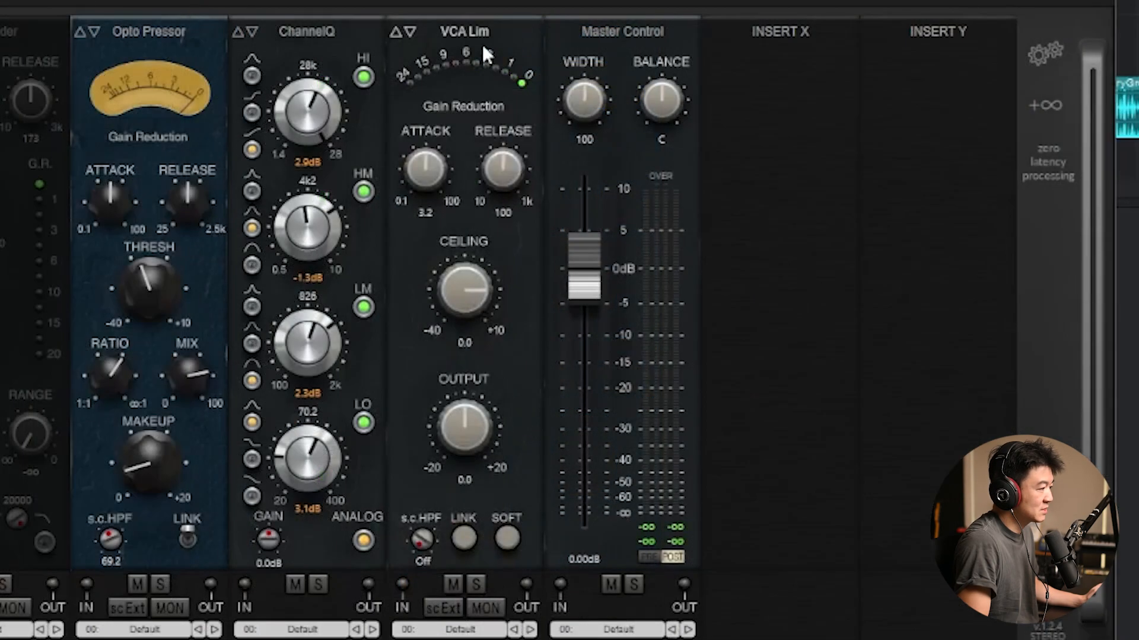
{"action": "left_click", "coordinate": [480, 37]}
{"action": "left_click", "coordinate": [479, 125]}
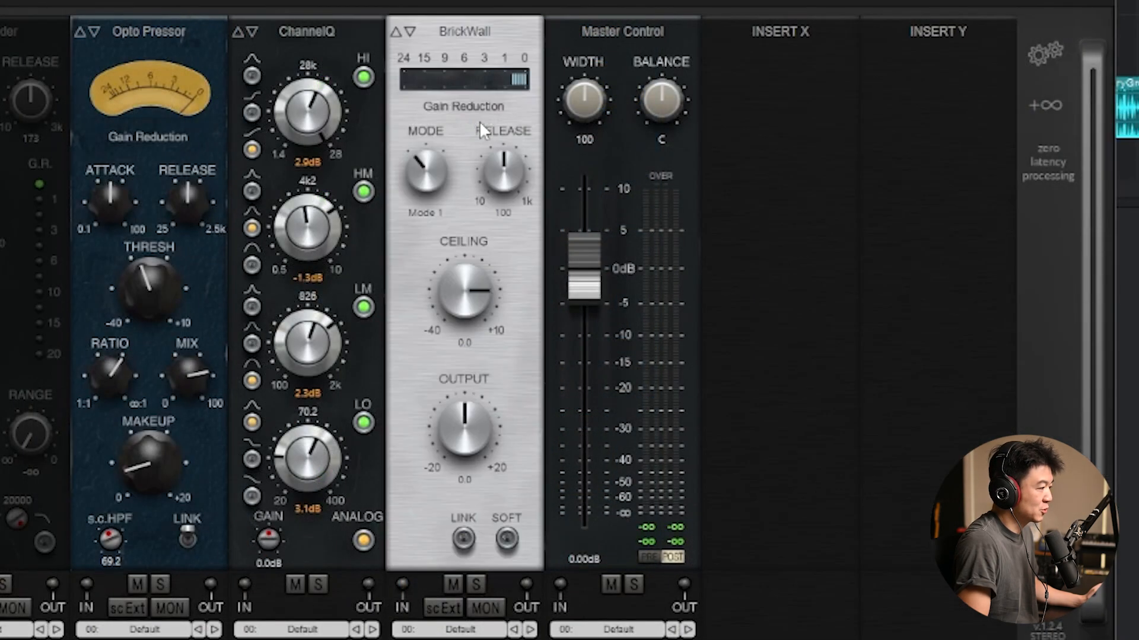
{"action": "left_click", "coordinate": [480, 33]}
{"action": "left_click", "coordinate": [477, 148]}
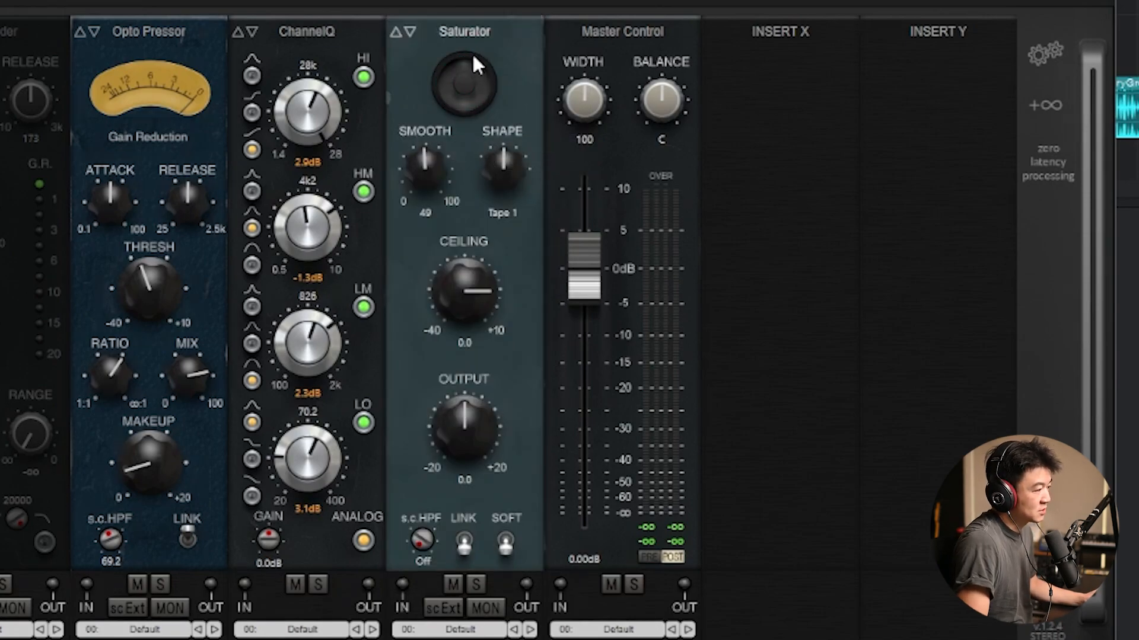
Run through the Saturator's shapes, choose Hard Clip and set smooth to 100
{"action": "left_click_drag", "start_coordinate": [514, 173], "coordinate": [514, 148]}
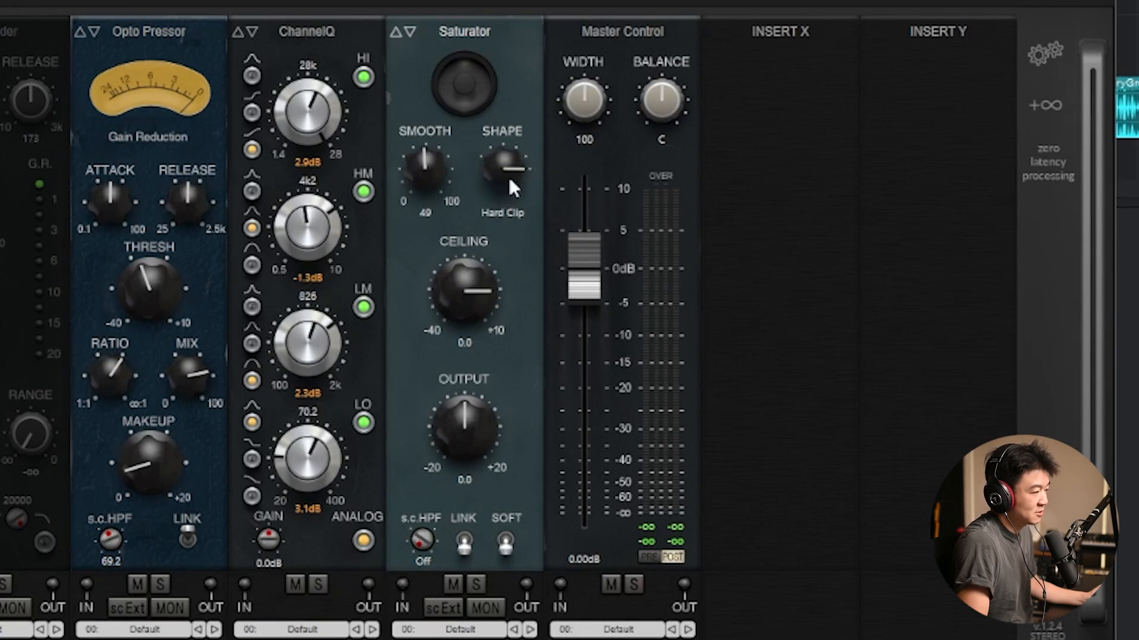
{"action": "left_click_drag", "start_coordinate": [510, 197], "coordinate": [521, 219]}
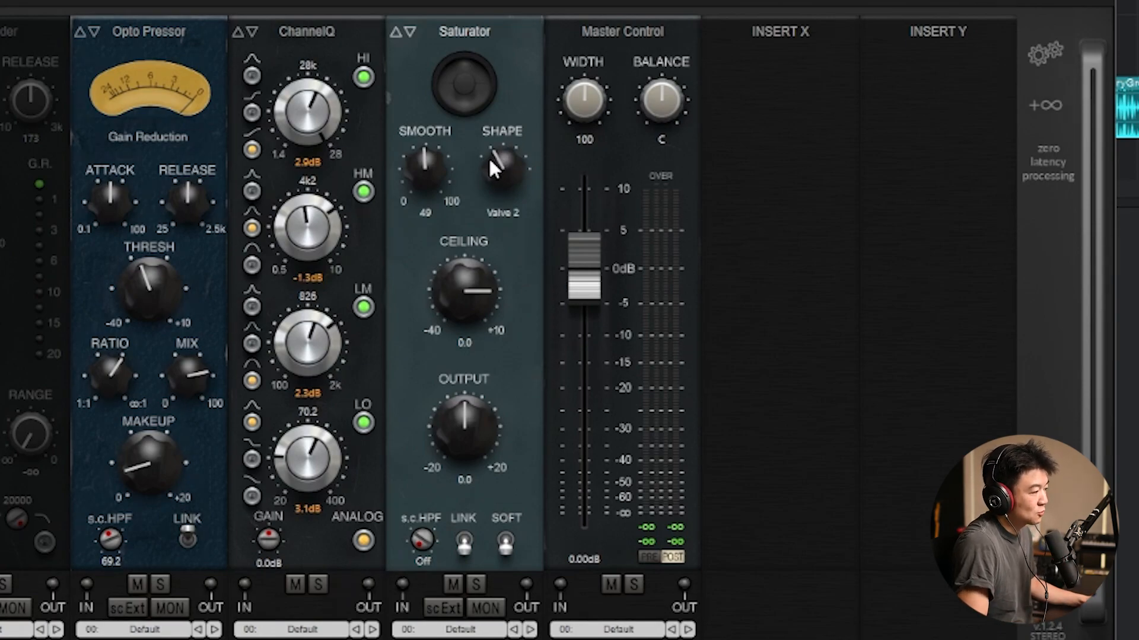
{"action": "left_click_drag", "start_coordinate": [504, 168], "coordinate": [514, 54]}
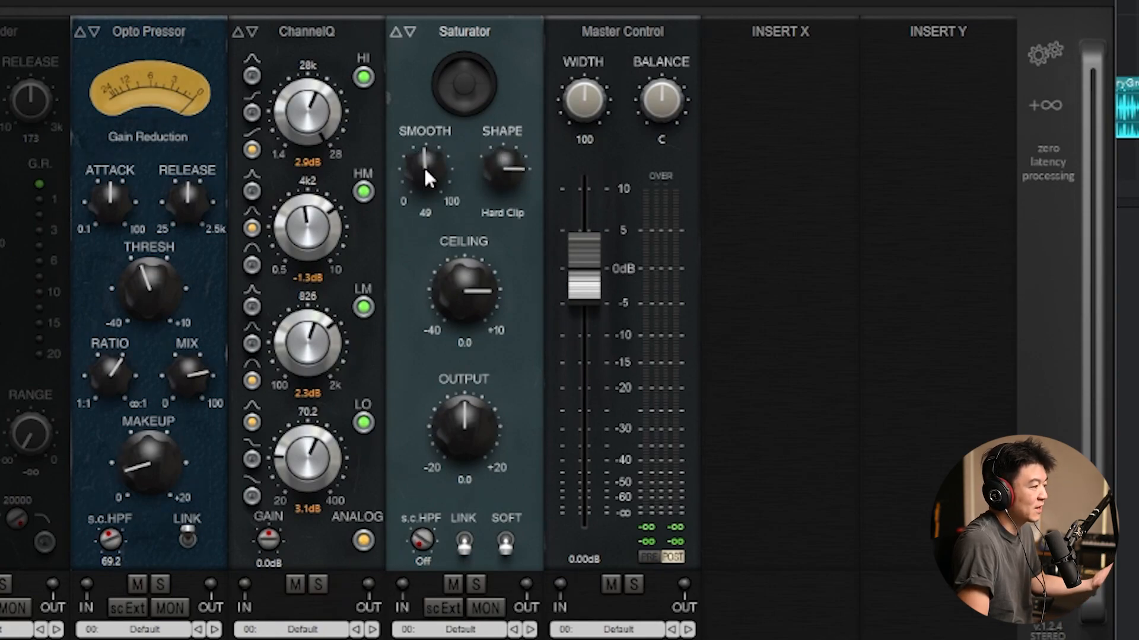
{"action": "left_click_drag", "start_coordinate": [426, 165], "coordinate": [487, 6]}
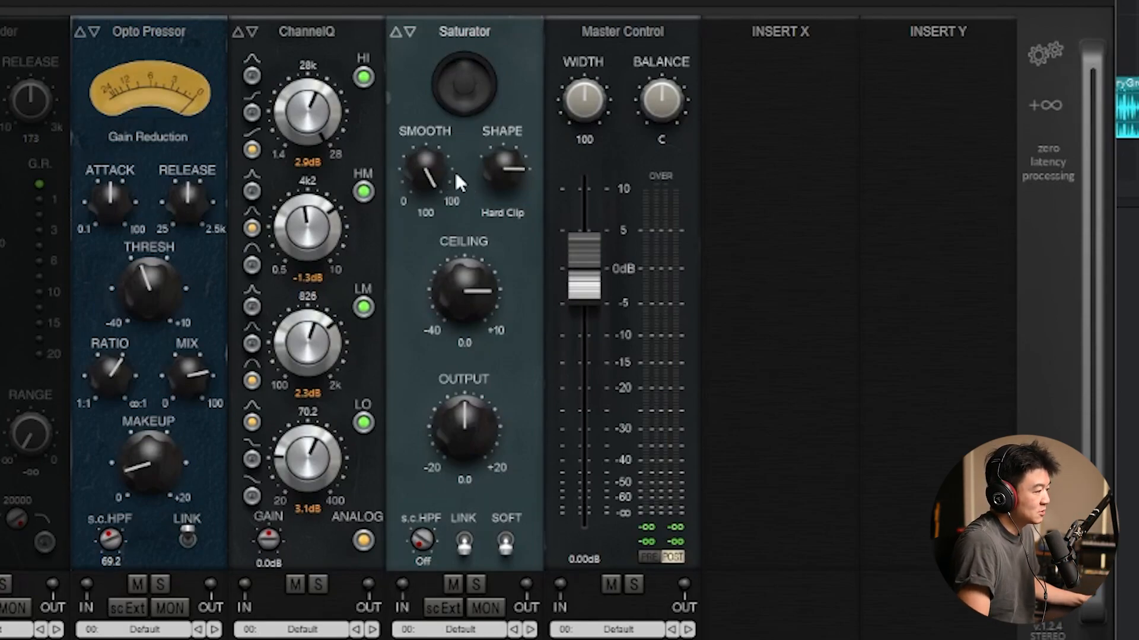
While playing the track, set the Saturator's smooth to 16 and its ceiling to -13.3
{"action": "key", "text": "space"}
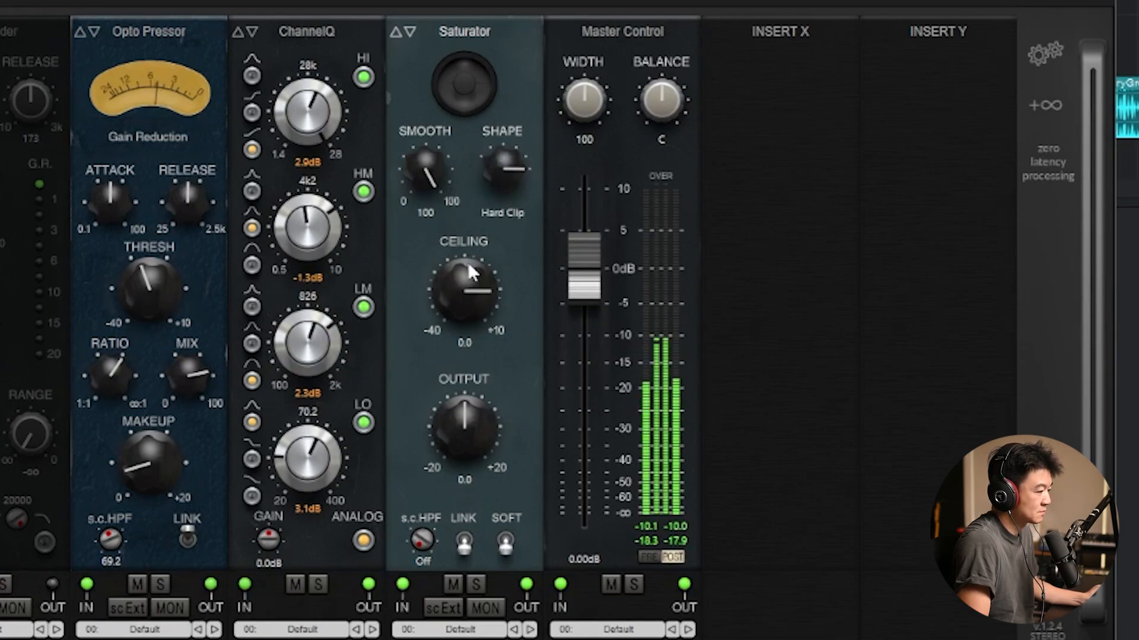
{"action": "left_click_drag", "start_coordinate": [462, 307], "coordinate": [470, 432]}
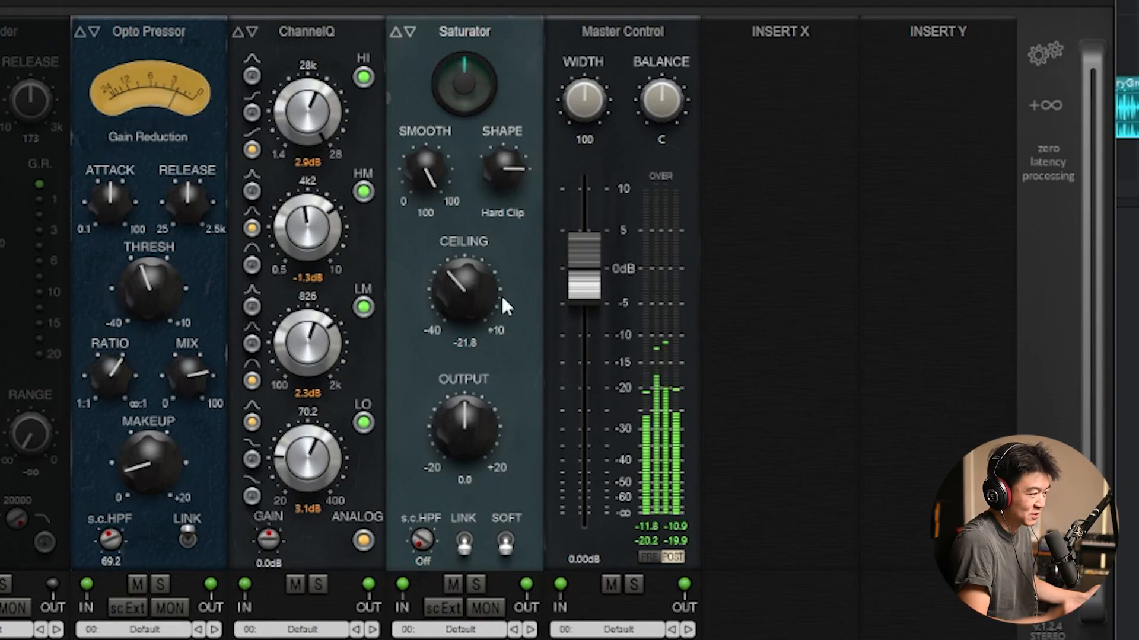
{"action": "left_click_drag", "start_coordinate": [421, 186], "coordinate": [425, 162]}
{"action": "left_click_drag", "start_coordinate": [433, 269], "coordinate": [441, 414]}
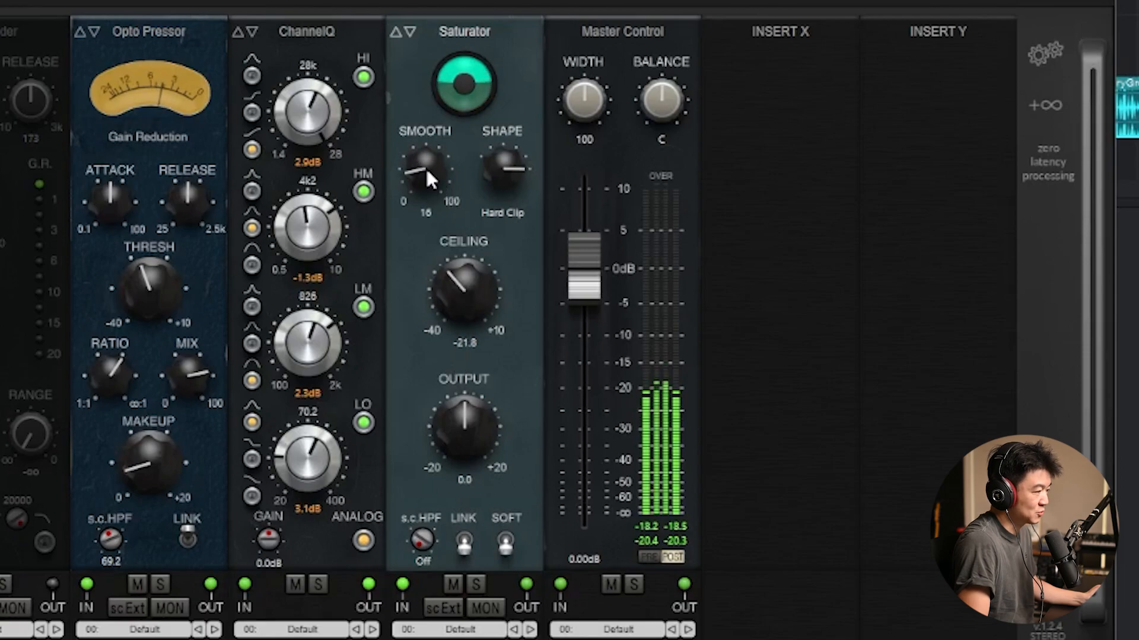
{"action": "left_click_drag", "start_coordinate": [474, 292], "coordinate": [478, 261]}
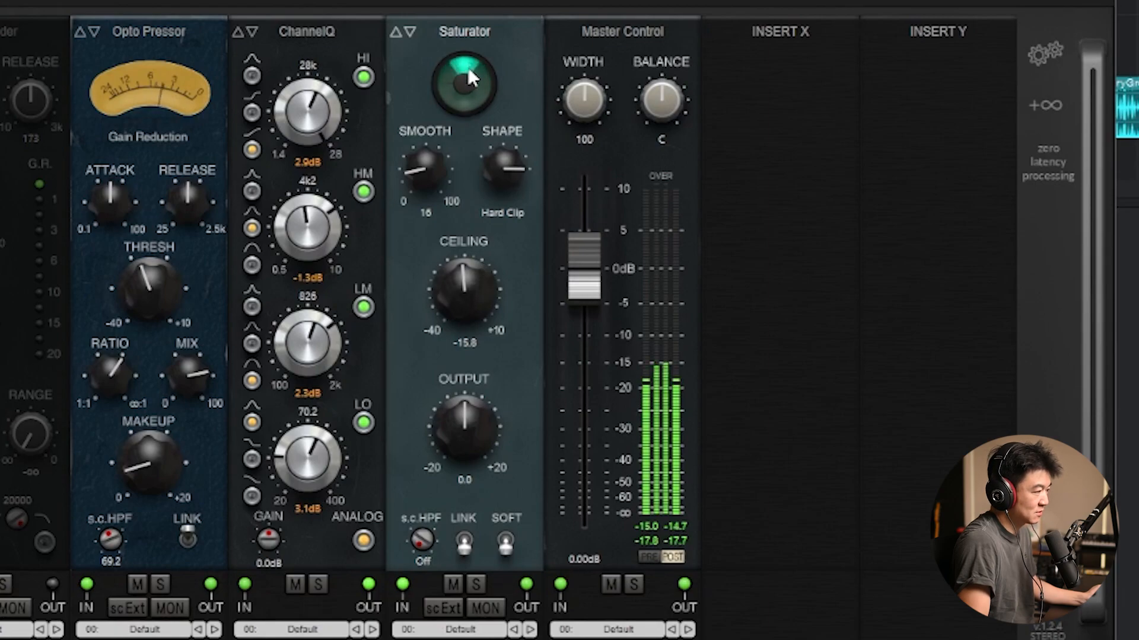
{"action": "scroll", "coordinate": [483, 295], "scroll_direction": "up", "scroll_amount": 5}
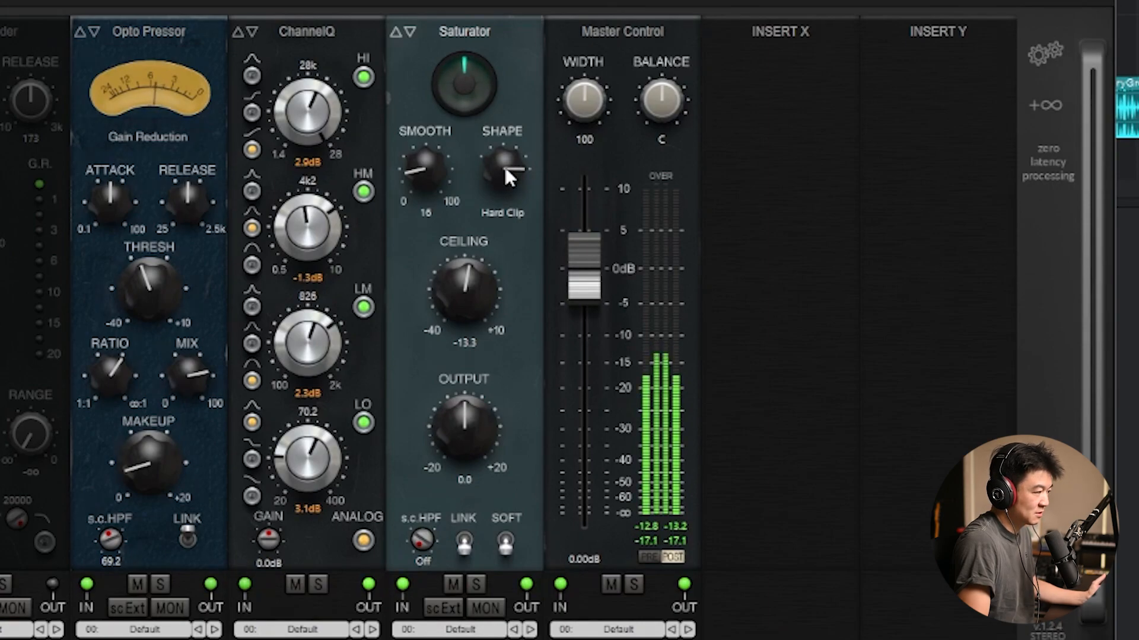
Set the Saturator's shape to Tape 1 and compare the sound with the module muted and active
{"action": "left_click_drag", "start_coordinate": [504, 162], "coordinate": [516, 243]}
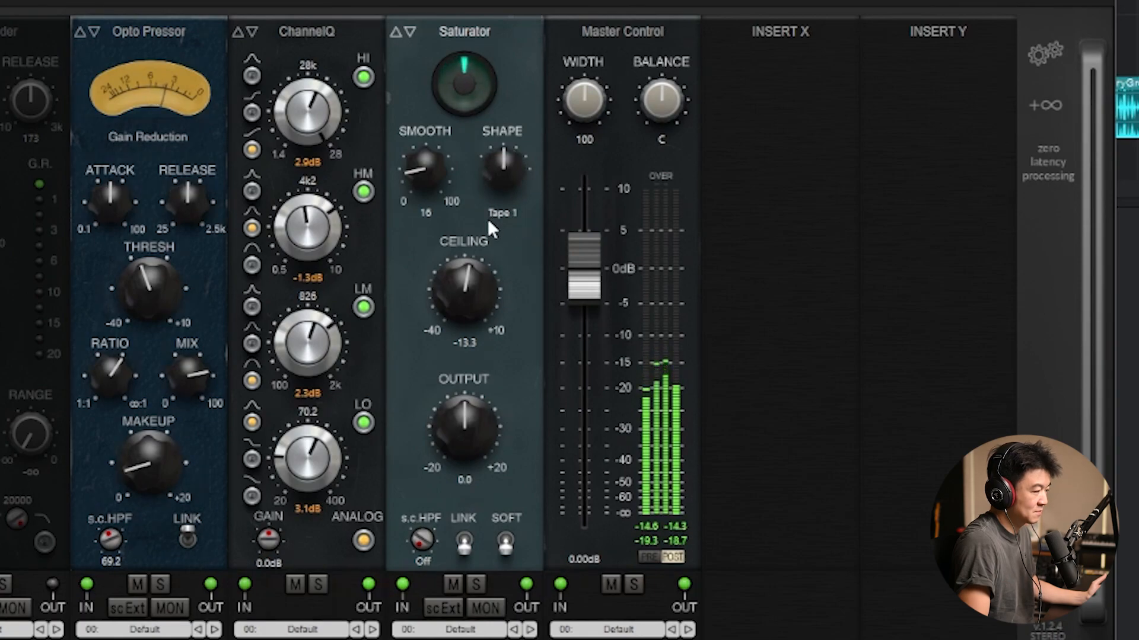
{"action": "left_click", "coordinate": [451, 584]}
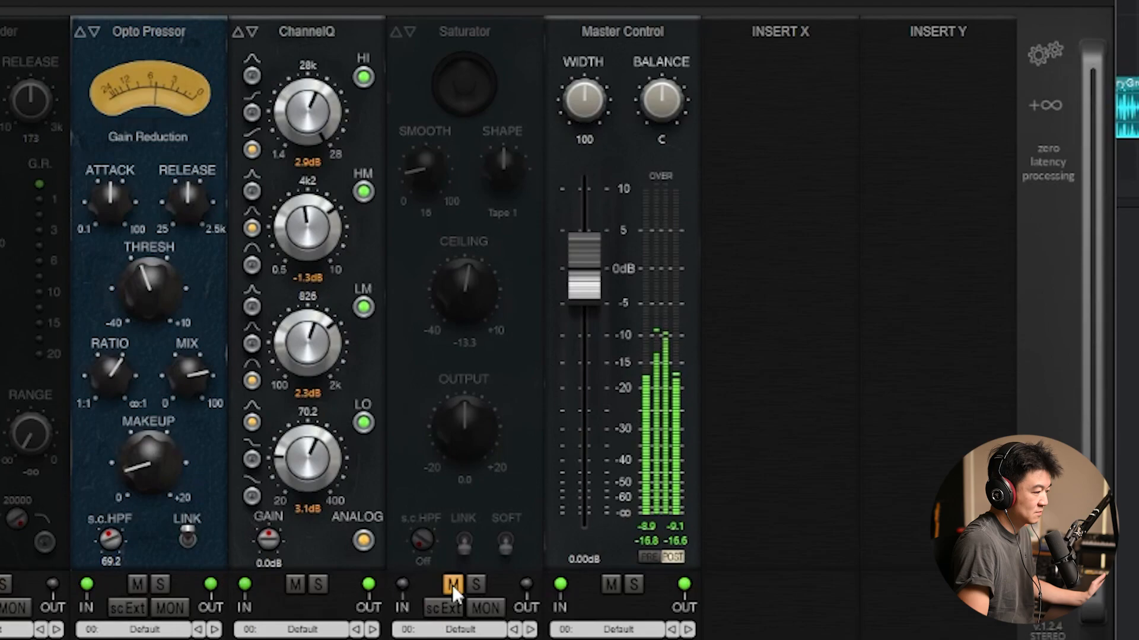
{"action": "left_click", "coordinate": [452, 584]}
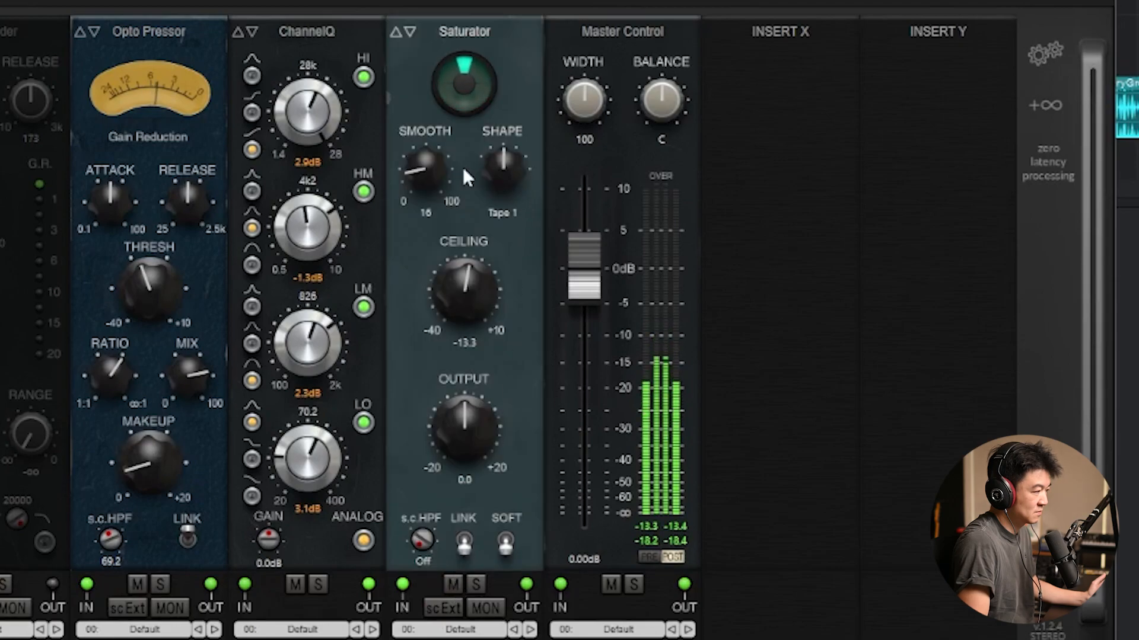
Set the Saturator's ceiling to -10.8 and smooth to 52, trying Valve 2 and Valve 1 before choosing the Tape 2 shape
{"action": "scroll", "coordinate": [455, 307], "scroll_direction": "up", "scroll_amount": 5}
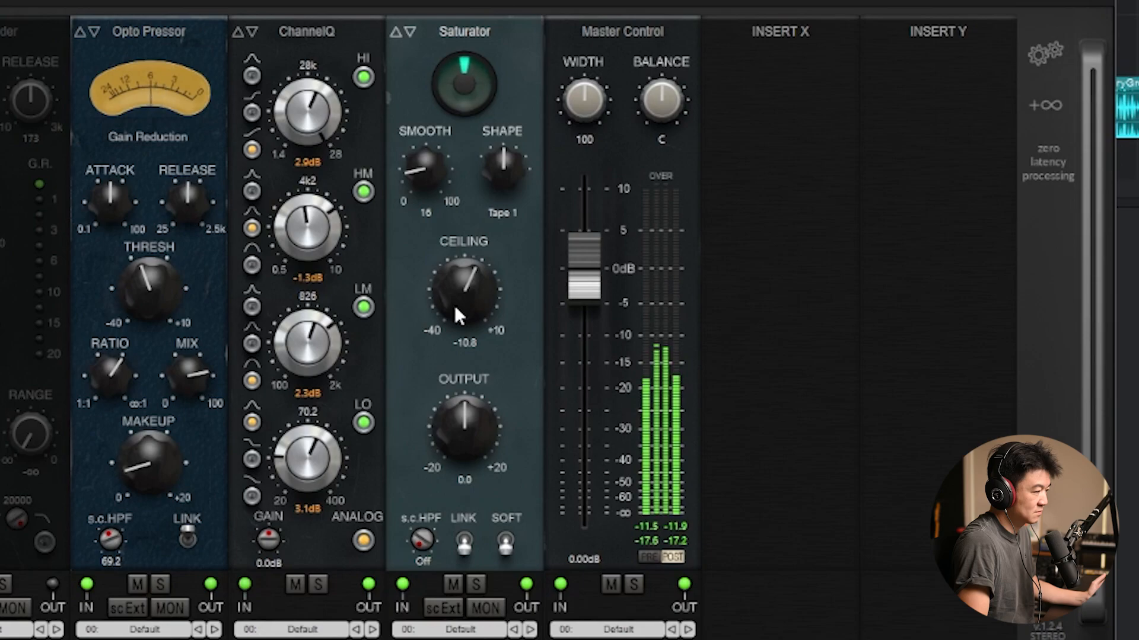
{"action": "scroll", "coordinate": [506, 176], "scroll_direction": "down", "scroll_amount": 2}
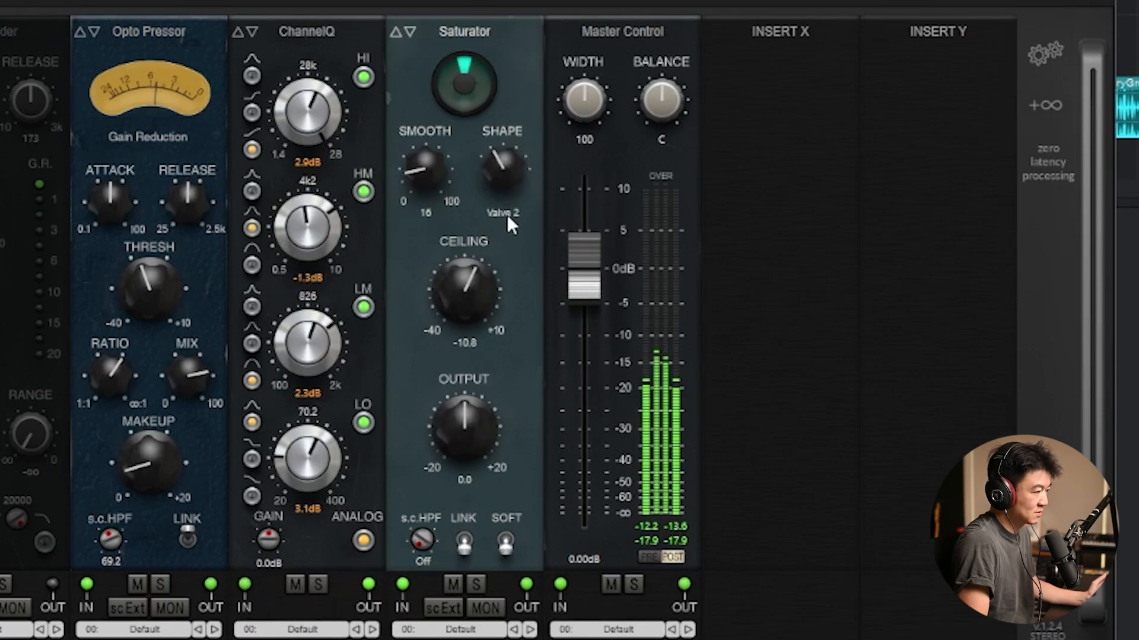
{"action": "left_click_drag", "start_coordinate": [440, 130], "coordinate": [448, 70]}
{"action": "scroll", "coordinate": [502, 173], "scroll_direction": "down", "scroll_amount": 1}
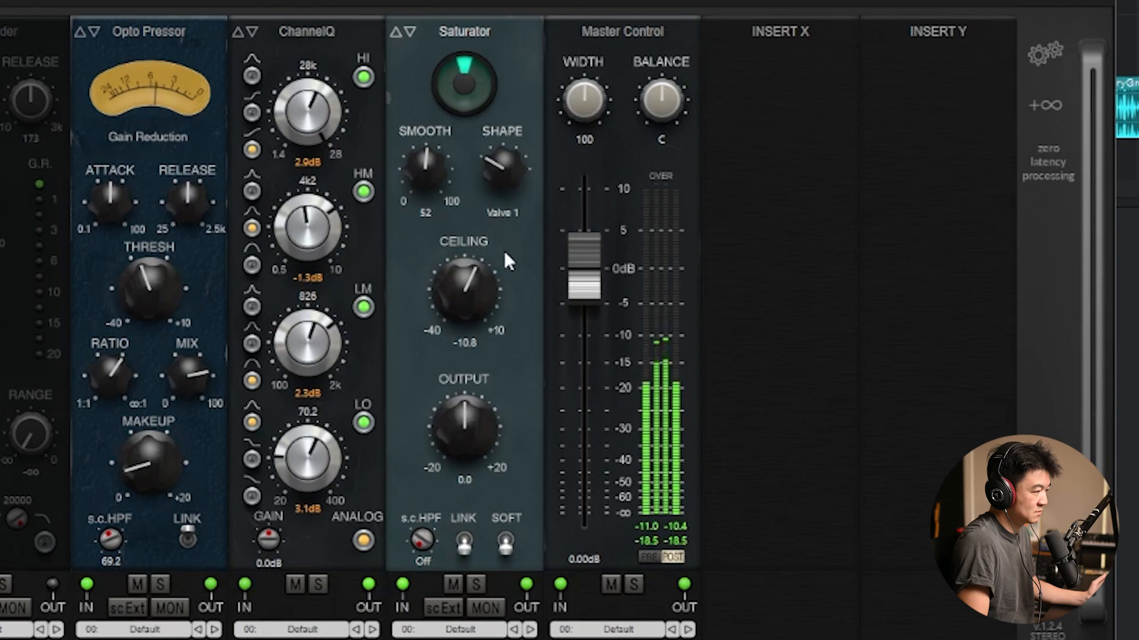
{"action": "left_click_drag", "start_coordinate": [517, 151], "coordinate": [524, 110]}
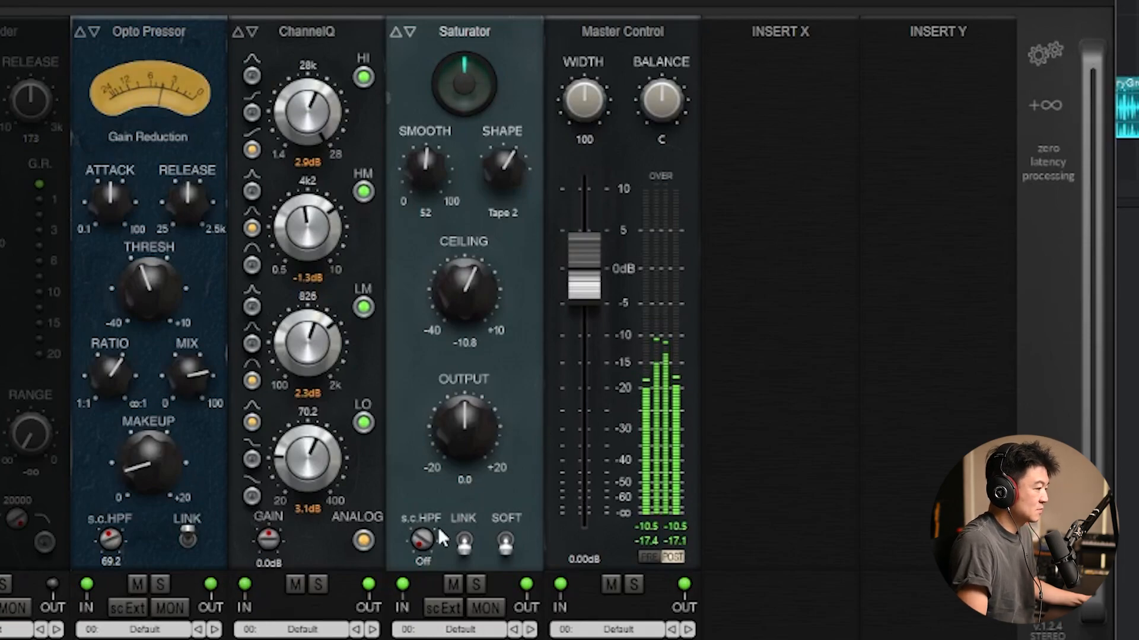
Set the Saturator's side-chain high-pass to 430, smooth to 75, ceiling to -25.7 and output to 2.4, using the Tape 2 shape
{"action": "left_click_drag", "start_coordinate": [421, 542], "coordinate": [509, 446]}
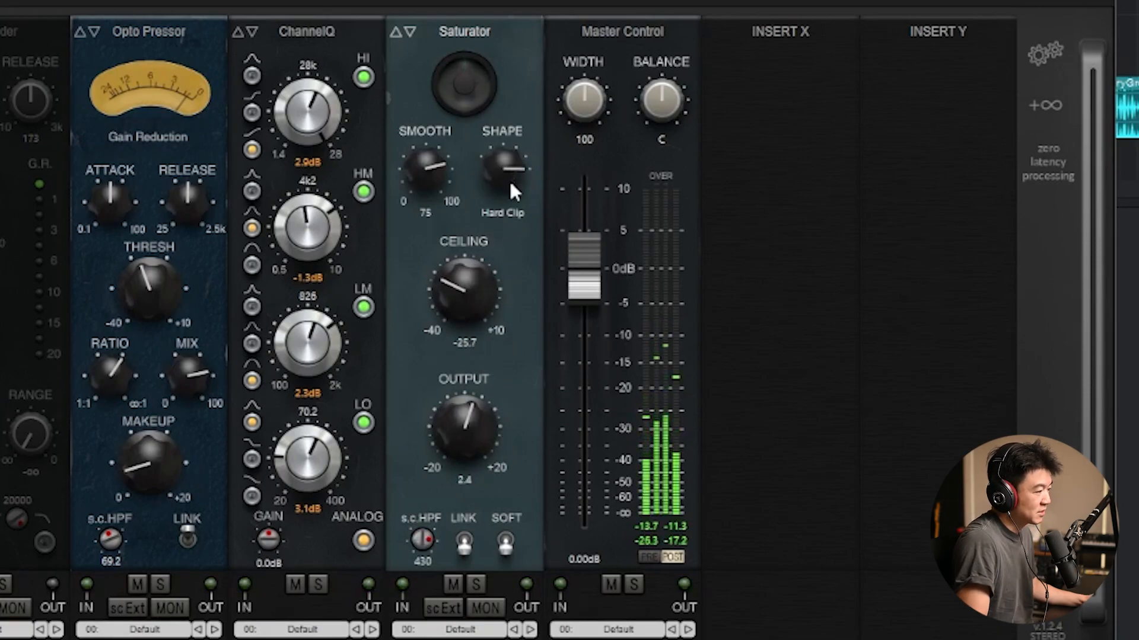
{"action": "left_click_drag", "start_coordinate": [508, 179], "coordinate": [508, 233]}
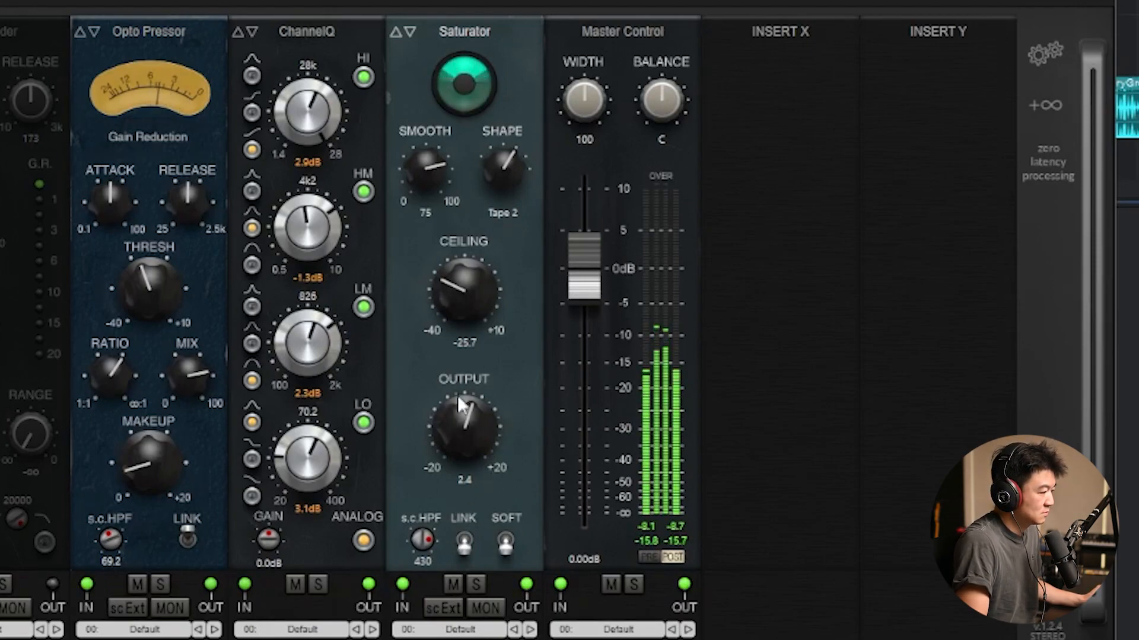
Compare the track with the Saturator muted and active, toggle its Soft option and stop playback
{"action": "left_click", "coordinate": [454, 582]}
{"action": "left_click", "coordinate": [454, 582]}
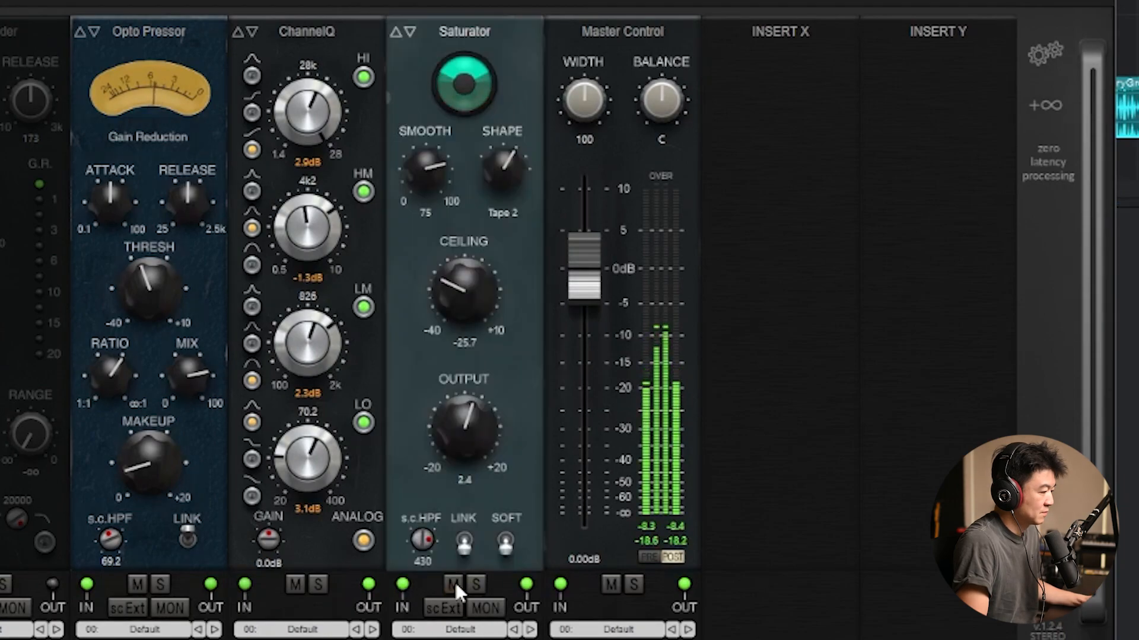
{"action": "left_click", "coordinate": [508, 535]}
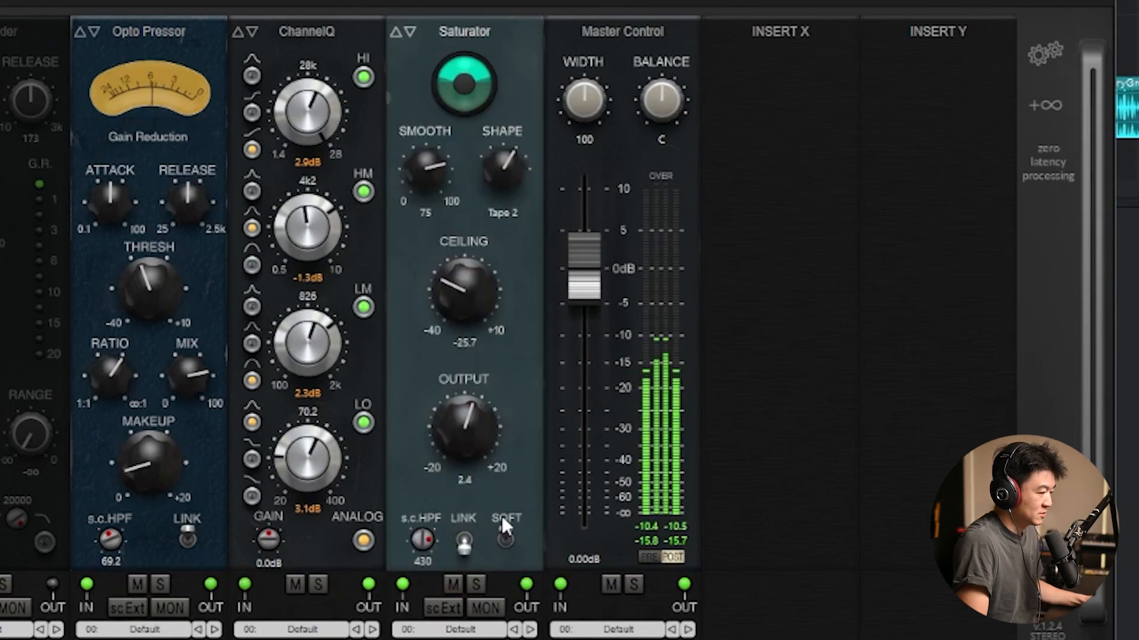
{"action": "key", "text": "space"}
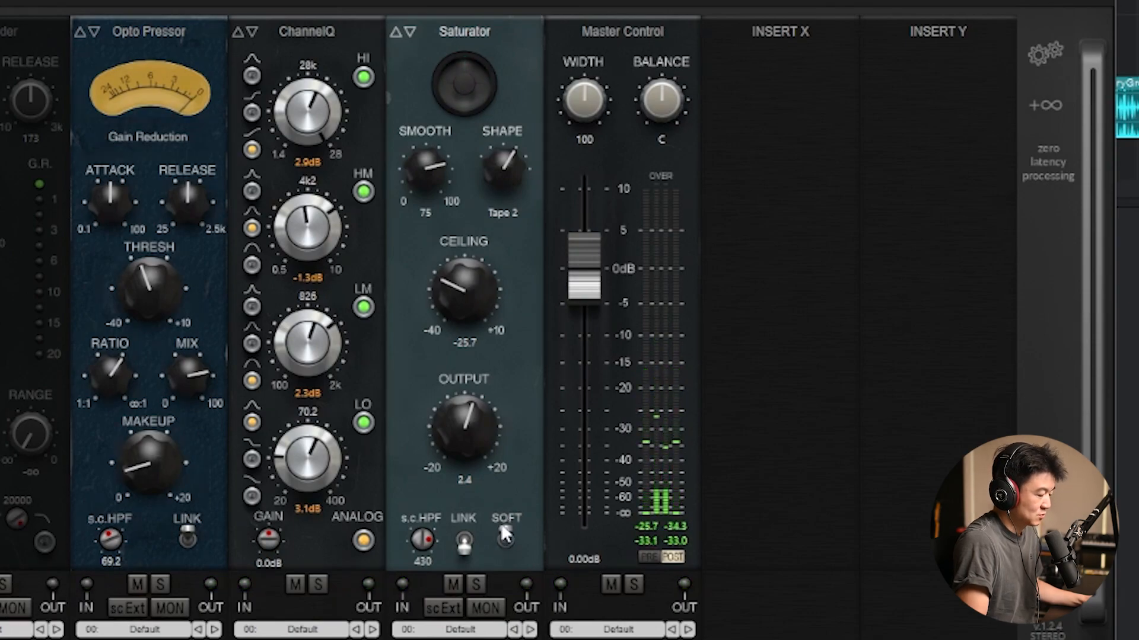
Replace the Saturator with Opto Lim, switch to BrickWall and finally to VCA Lim to view each limiter
{"action": "left_click", "coordinate": [464, 31]}
{"action": "left_click", "coordinate": [502, 77]}
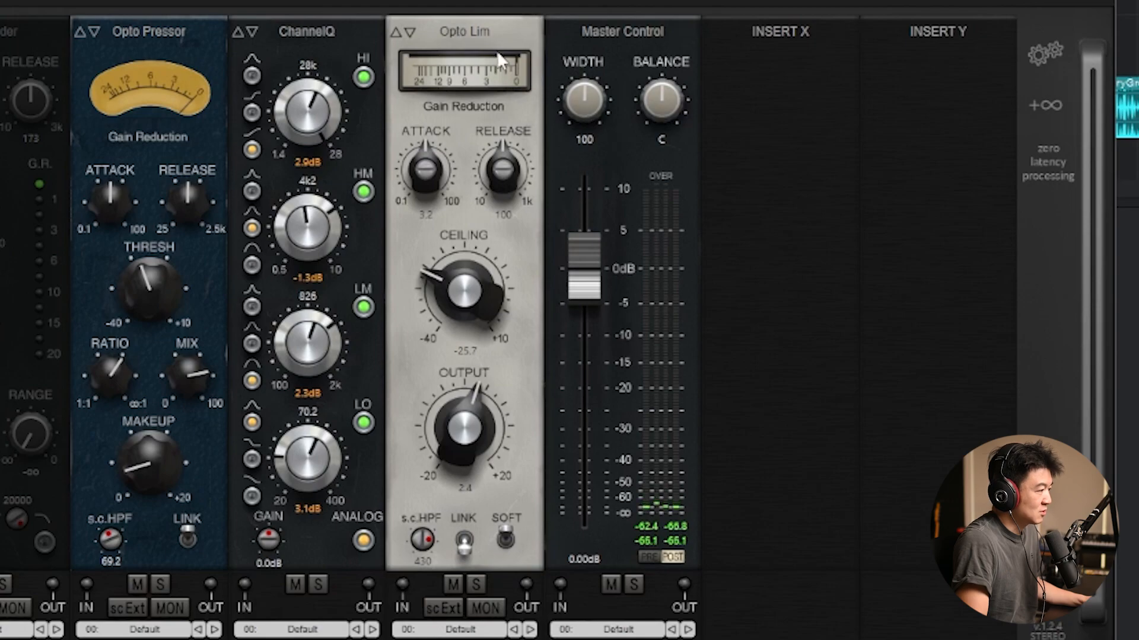
{"action": "left_click", "coordinate": [465, 31]}
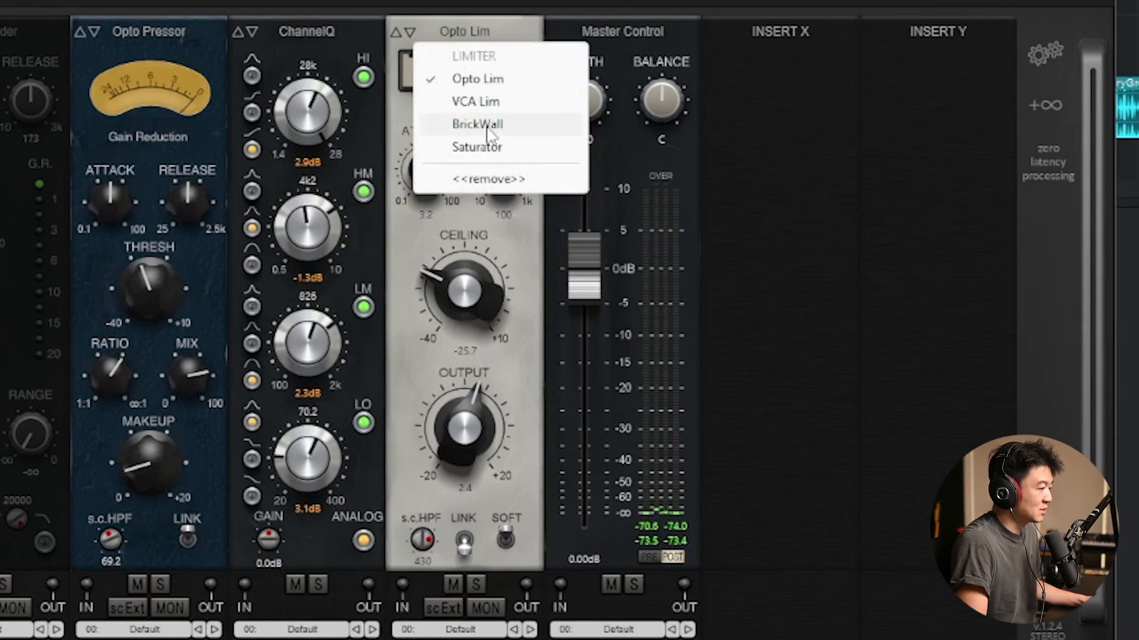
{"action": "left_click", "coordinate": [486, 126]}
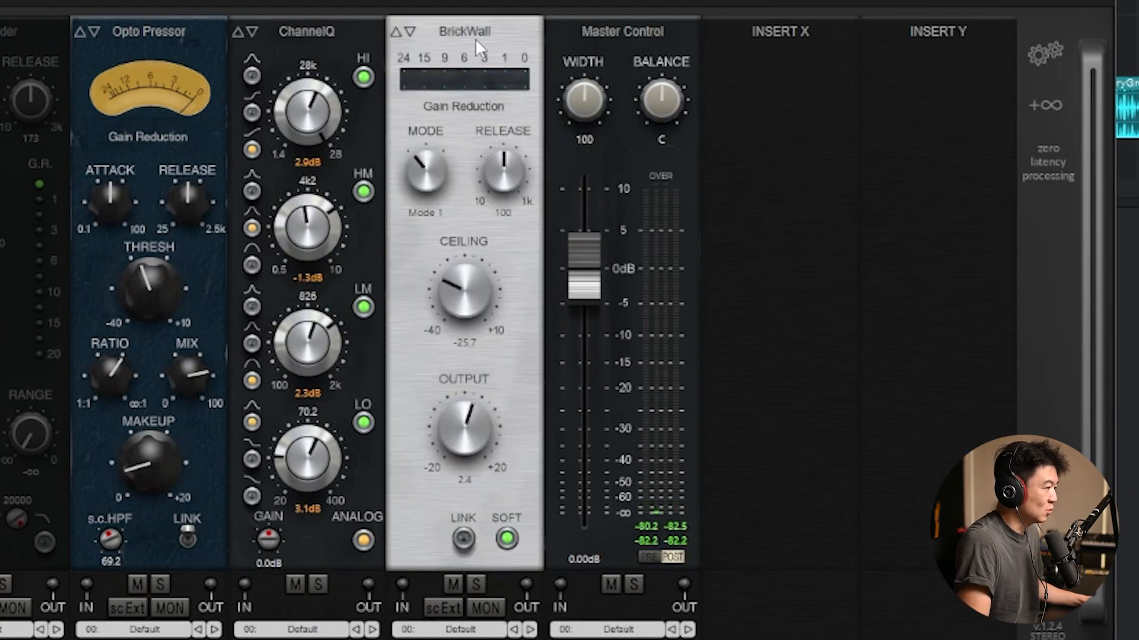
{"action": "left_click", "coordinate": [475, 34]}
{"action": "left_click", "coordinate": [471, 102]}
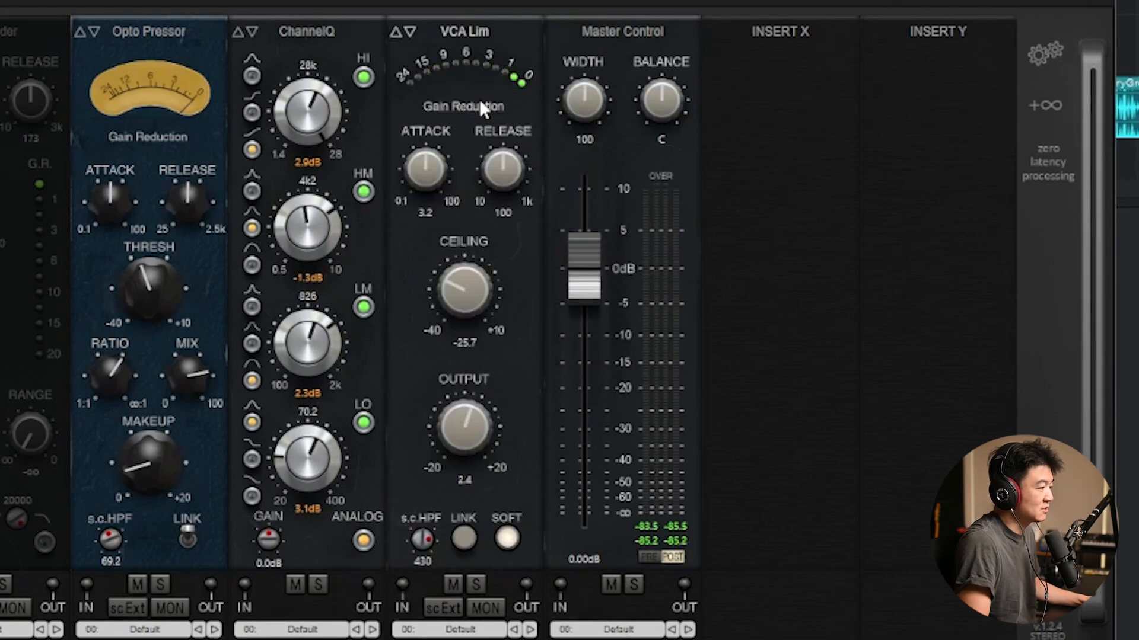
Play the track while auditioning Opto Lim and VCA Lim in the limiter slot, ending on BrickWall
{"action": "left_click", "coordinate": [462, 35]}
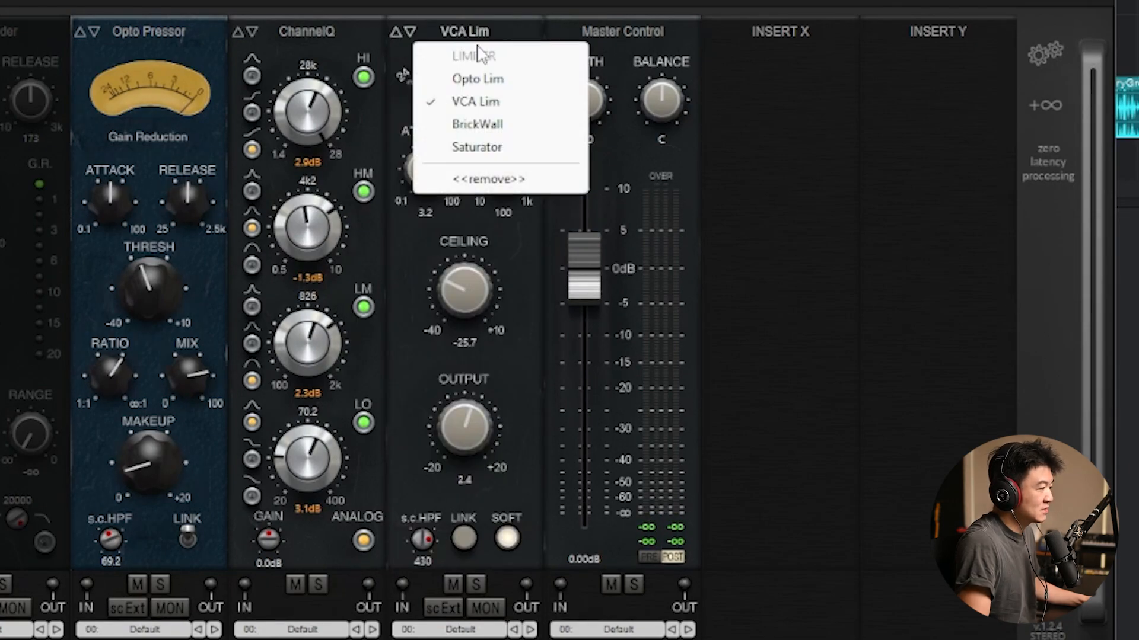
{"action": "left_click", "coordinate": [478, 78]}
{"action": "key", "text": "space"}
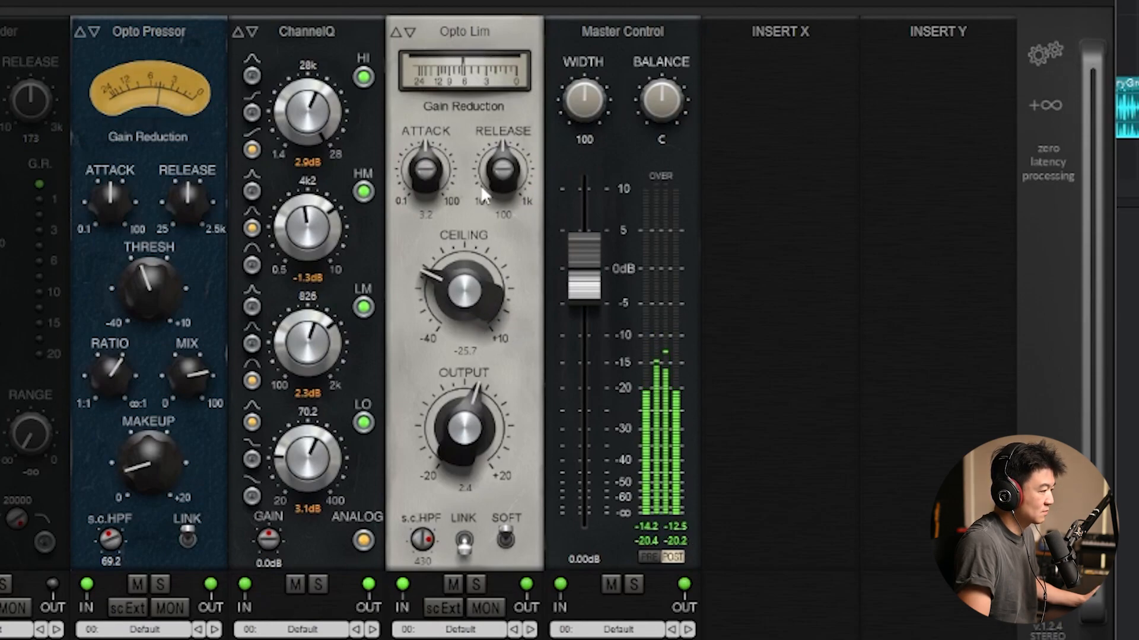
{"action": "left_click", "coordinate": [465, 37]}
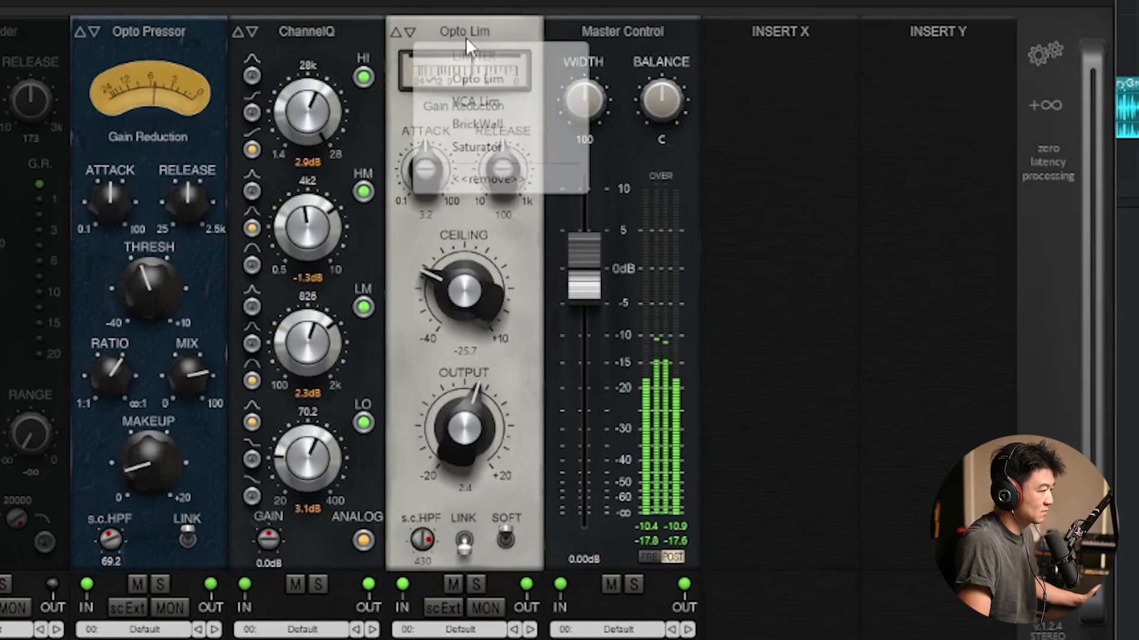
{"action": "left_click", "coordinate": [474, 102]}
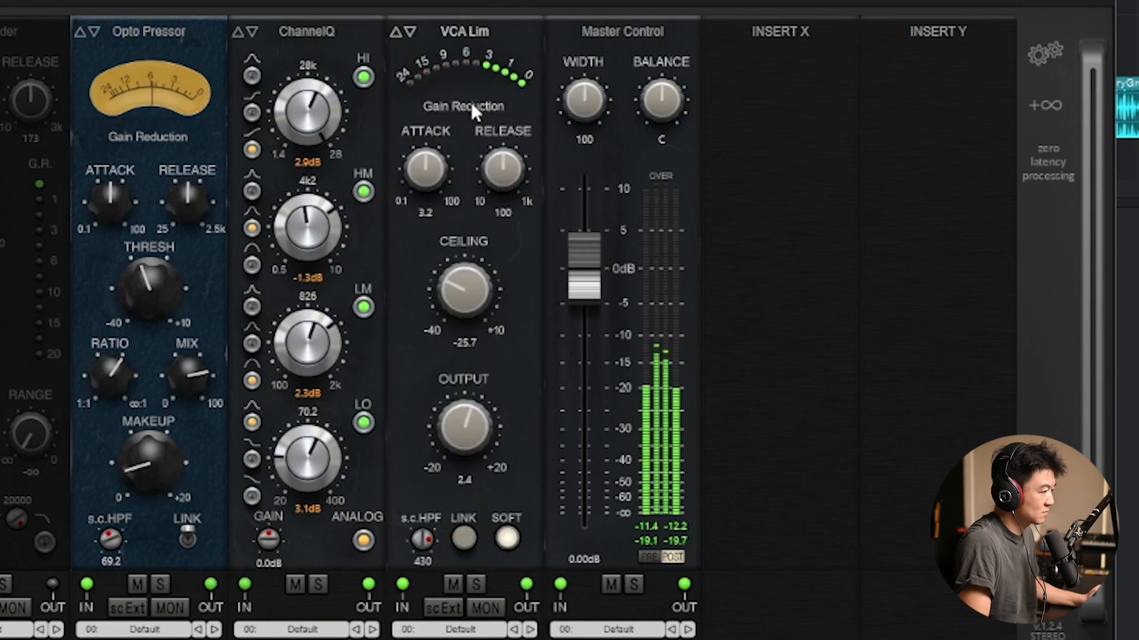
{"action": "left_click", "coordinate": [478, 35]}
{"action": "left_click", "coordinate": [493, 123]}
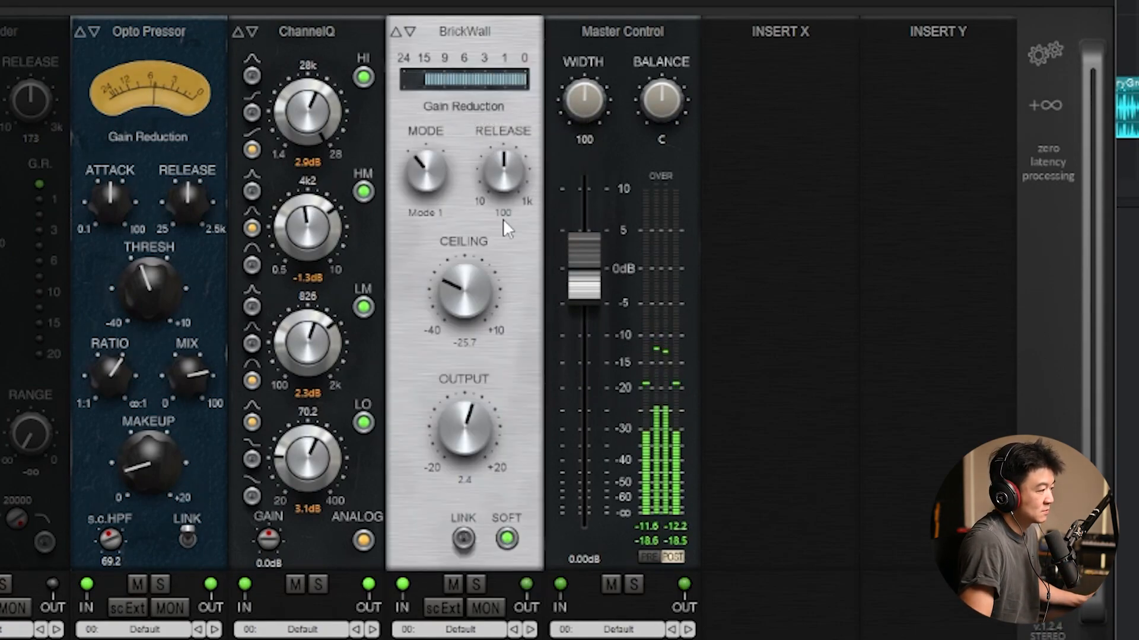
Set the BrickWall limiter's ceiling to -11.7 and output to 0.4, and stop playback
{"action": "left_click_drag", "start_coordinate": [472, 298], "coordinate": [479, 92]}
{"action": "left_click_drag", "start_coordinate": [479, 287], "coordinate": [481, 275]}
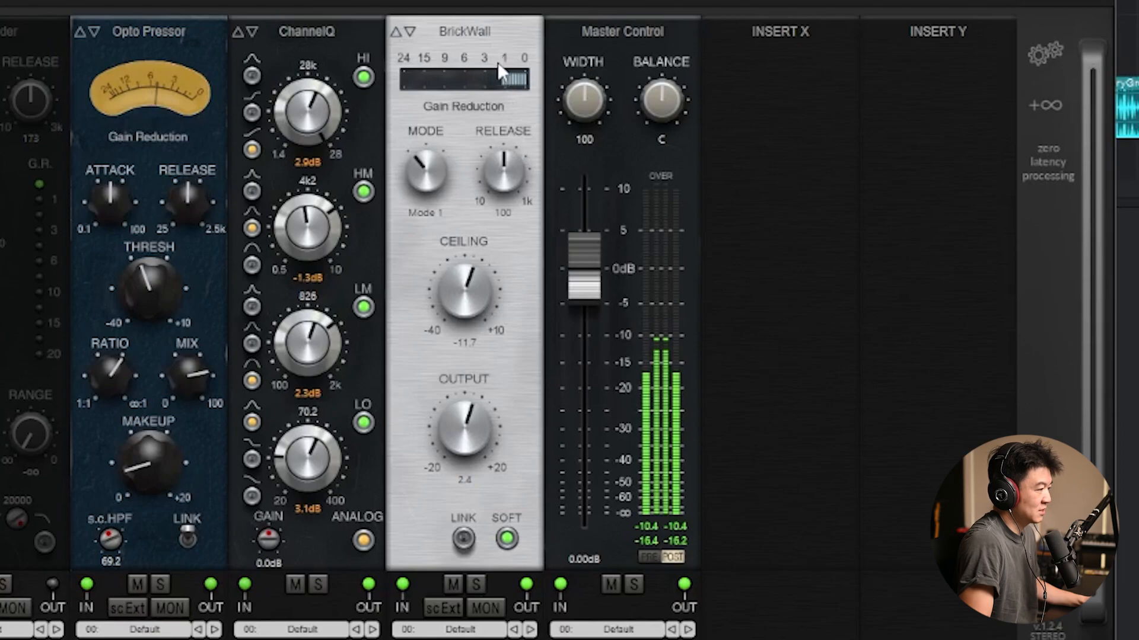
{"action": "left_click_drag", "start_coordinate": [464, 430], "coordinate": [458, 462]}
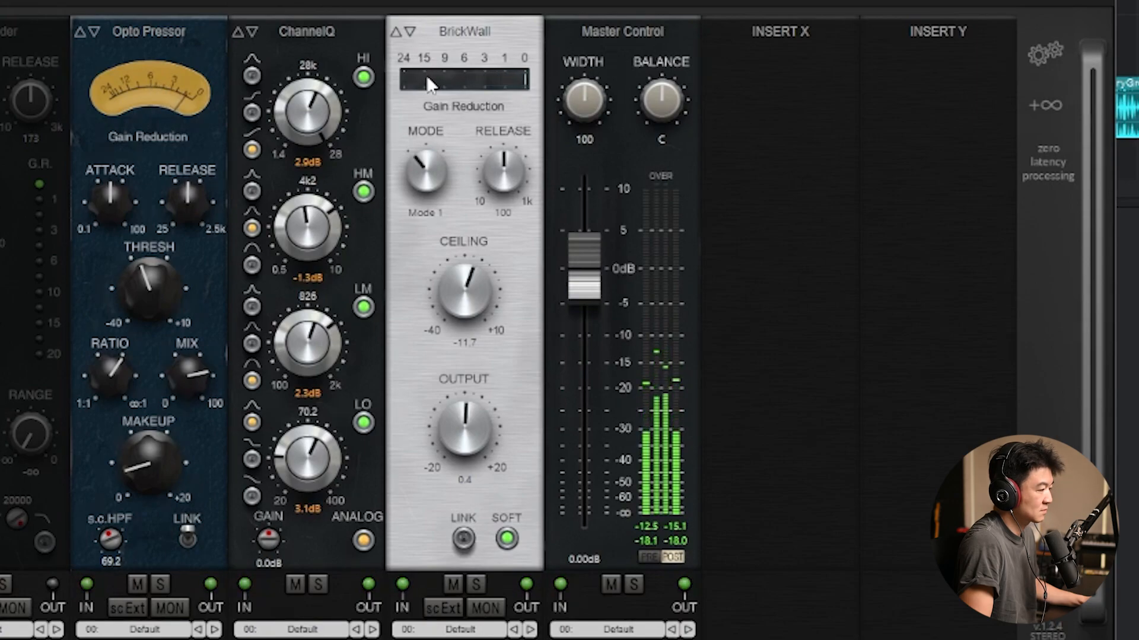
{"action": "key", "text": "space"}
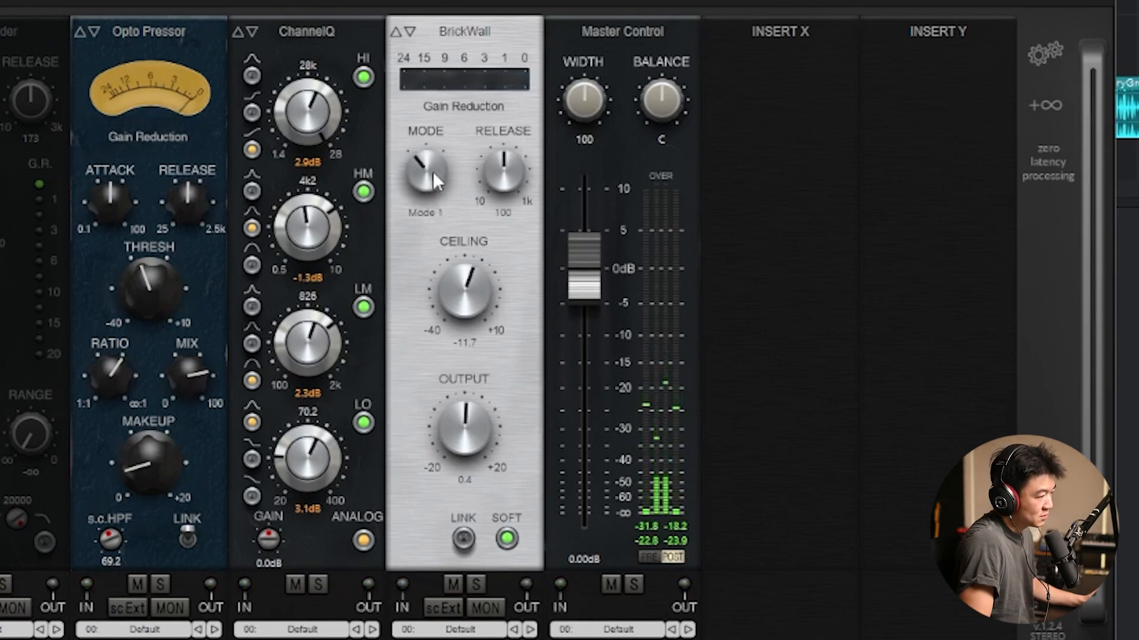
Try Mode 3 and Mode 2 on the BrickWall limiter and return it to Mode 1
{"action": "mouse_move", "coordinate": [425, 184]}
{"action": "left_mouse_down"}
{"action": "mouse_move", "coordinate": [432, 124]}
{"action": "mouse_move", "coordinate": [427, 202]}
{"action": "left_mouse_up"}
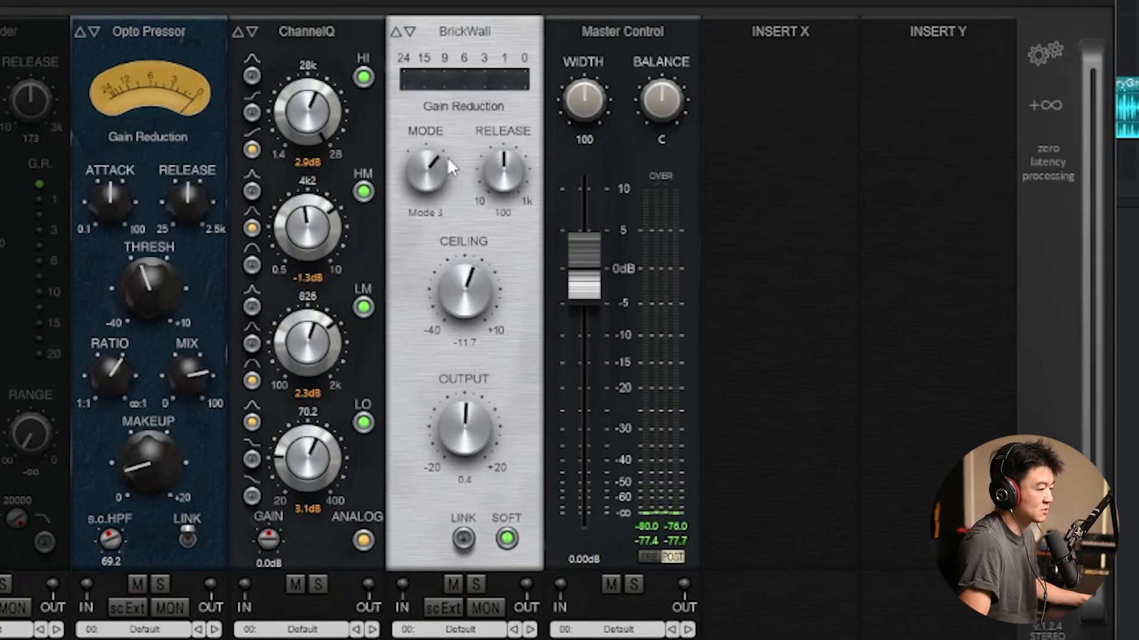
{"action": "left_click_drag", "start_coordinate": [437, 172], "coordinate": [419, 225]}
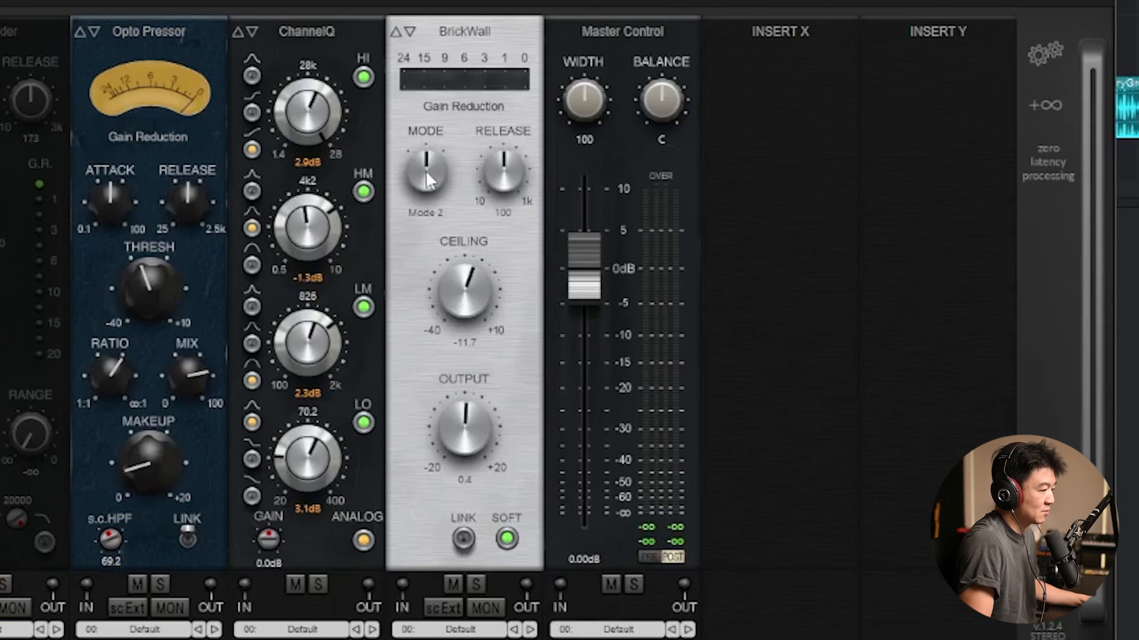
{"action": "left_click_drag", "start_coordinate": [425, 215], "coordinate": [427, 222]}
{"action": "left_click", "coordinate": [467, 33]}
{"action": "left_click", "coordinate": [716, 113]}
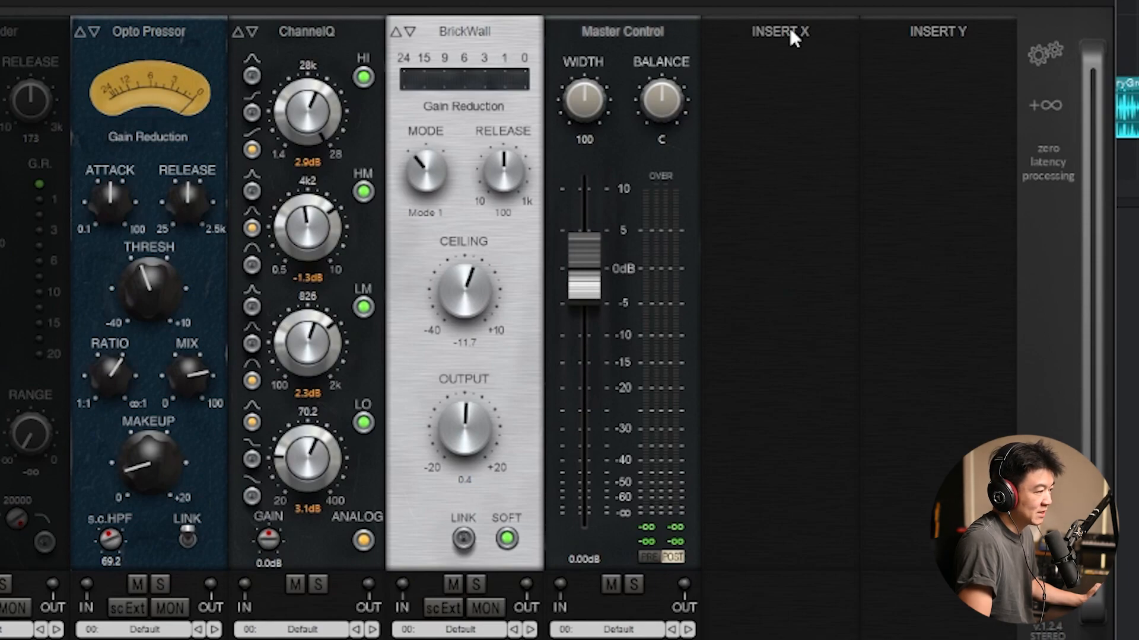
Add a De-esser in Insert X, move it between Pro Filters and the Expander, and solo it
{"action": "left_click", "coordinate": [805, 74]}
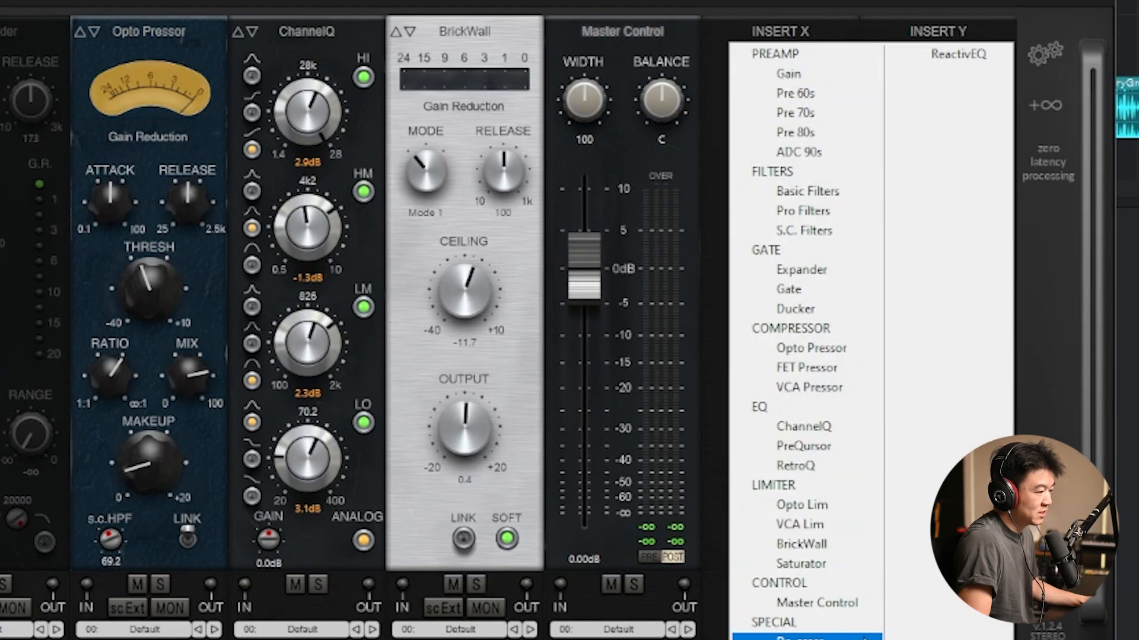
{"action": "left_click", "coordinate": [864, 638]}
{"action": "left_click_drag", "start_coordinate": [790, 38], "coordinate": [236, 34]}
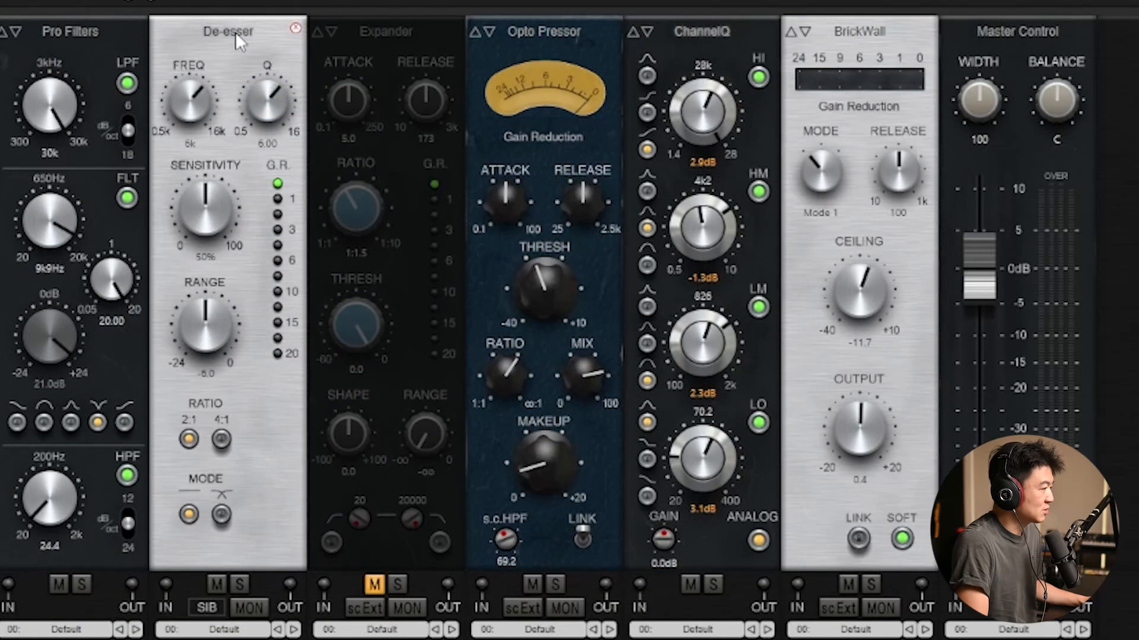
{"action": "left_click", "coordinate": [239, 585]}
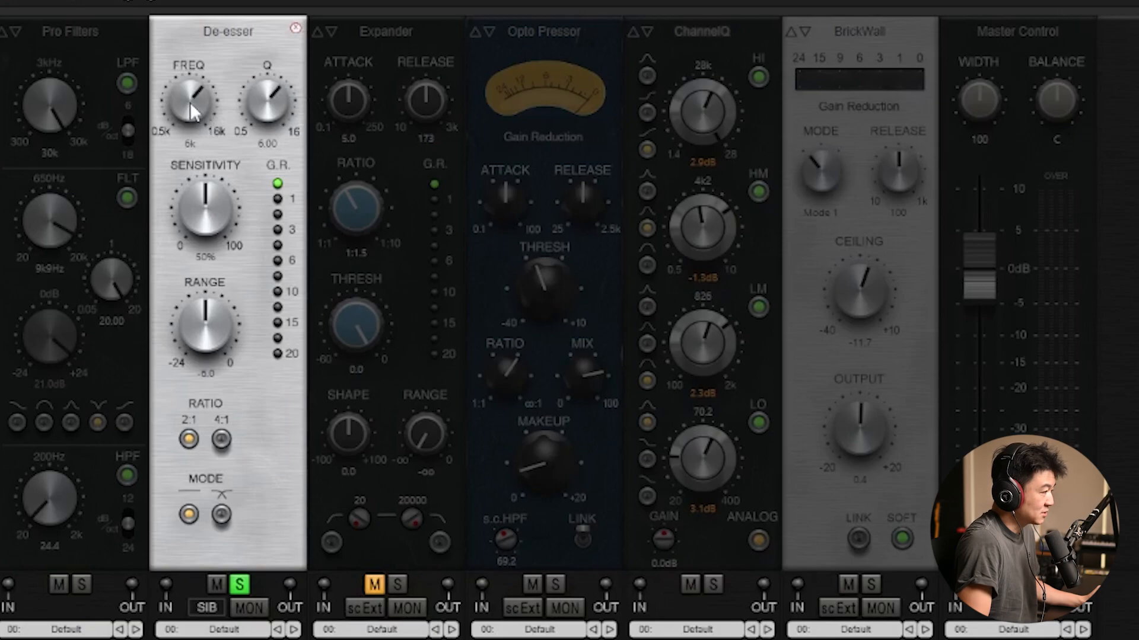
Set the De-esser's frequency to 6k82, try the 4:1 ratio before restoring 2:1, and choose the crossover-curve mode
{"action": "left_click_drag", "start_coordinate": [195, 109], "coordinate": [198, 98]}
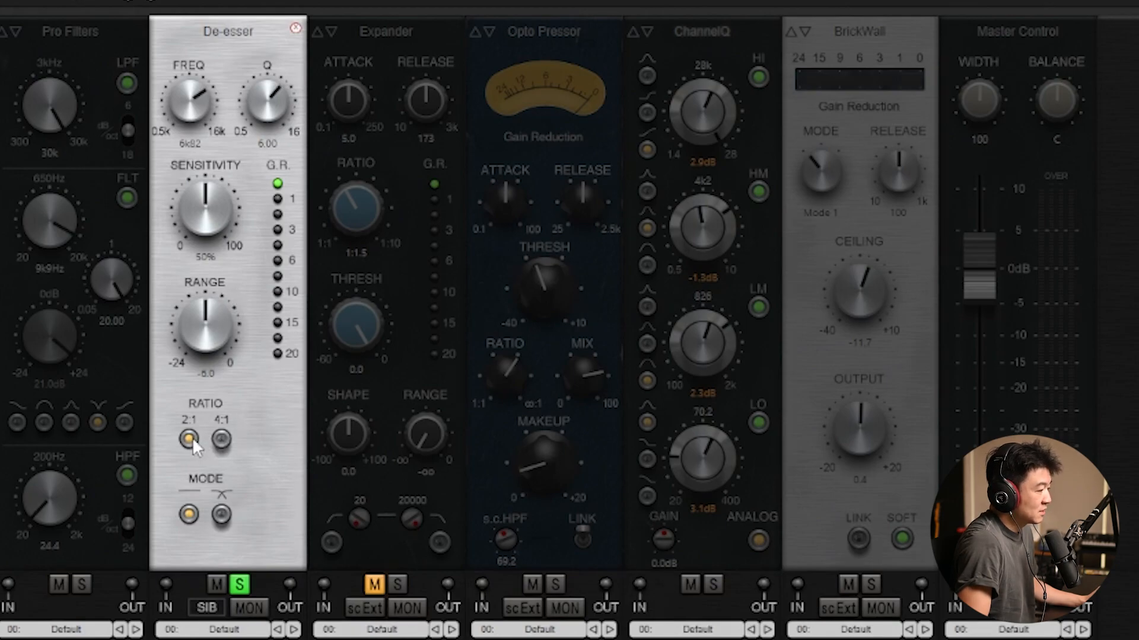
{"action": "left_click", "coordinate": [220, 439]}
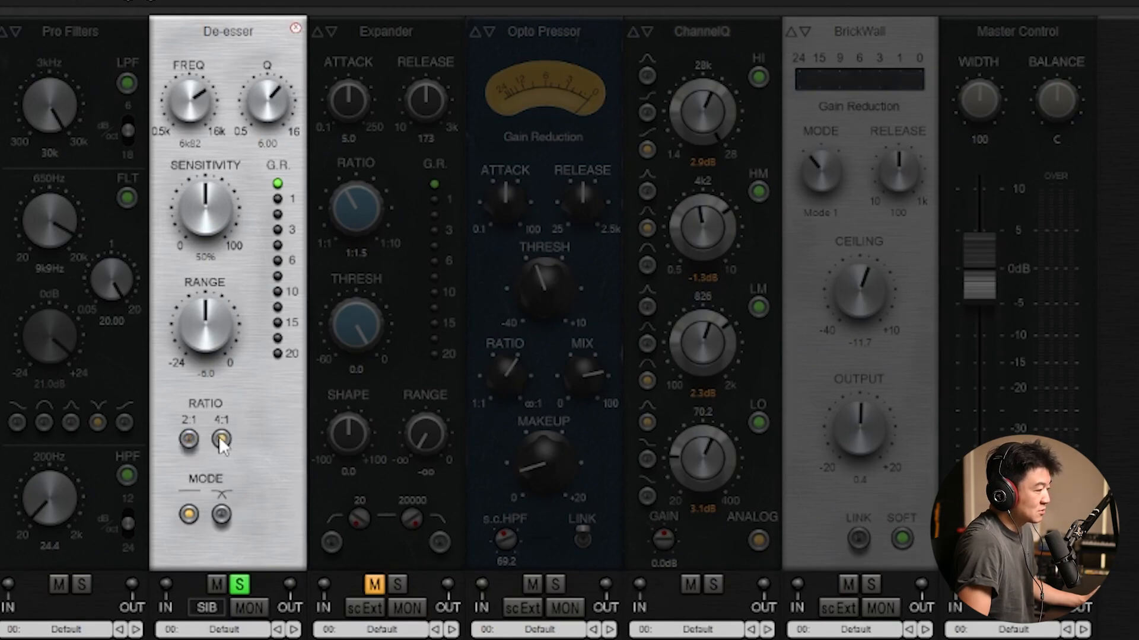
{"action": "left_click", "coordinate": [189, 439]}
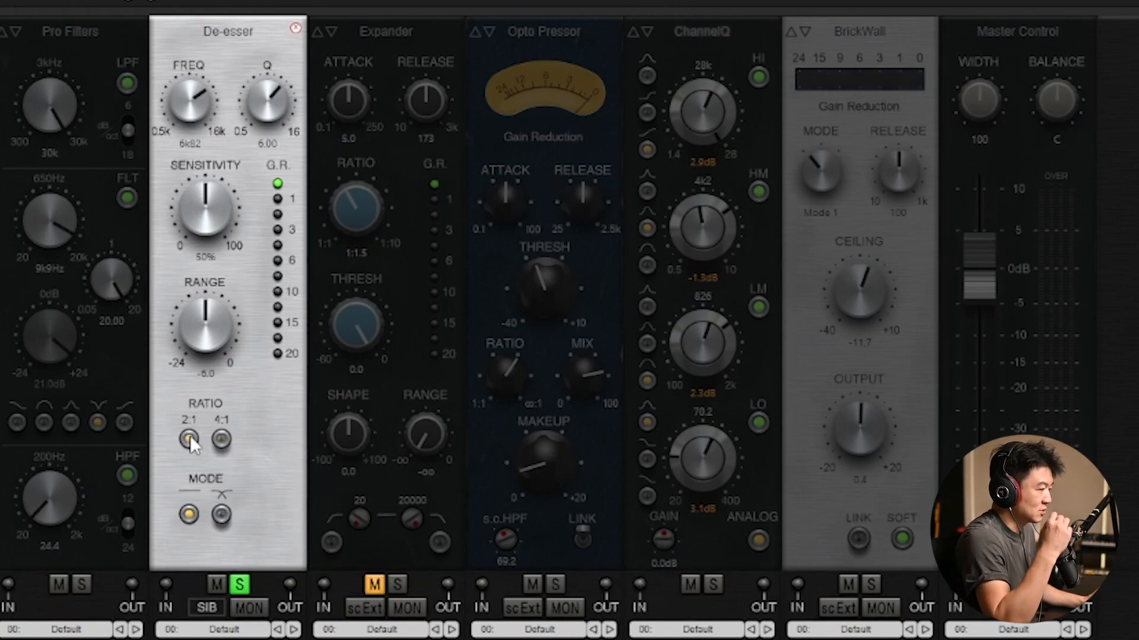
{"action": "left_click", "coordinate": [188, 516]}
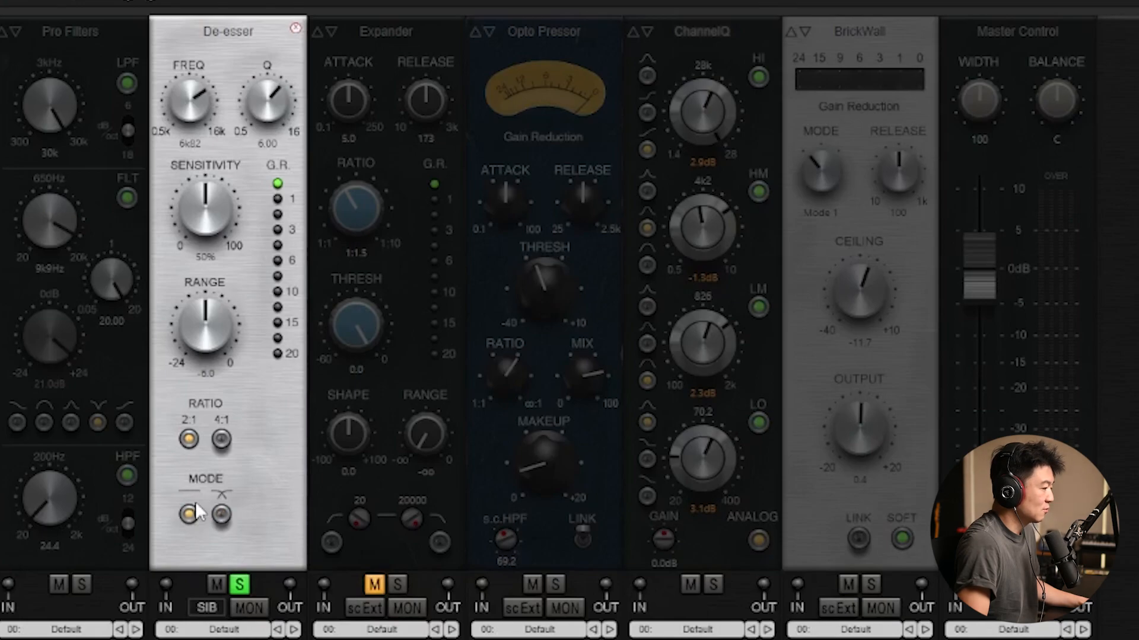
{"action": "left_click", "coordinate": [222, 514]}
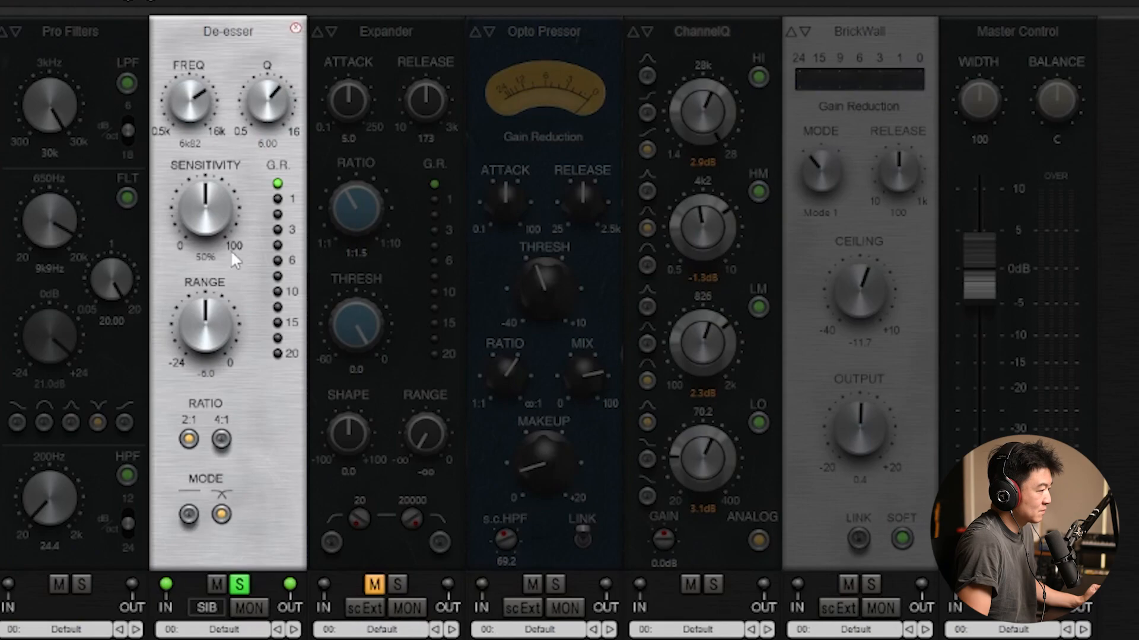
Set the De-esser's frequency to 7k95, Q to 2.73 and sensitivity to 78%, and compare it muted and active
{"action": "left_click_drag", "start_coordinate": [198, 103], "coordinate": [198, 98]}
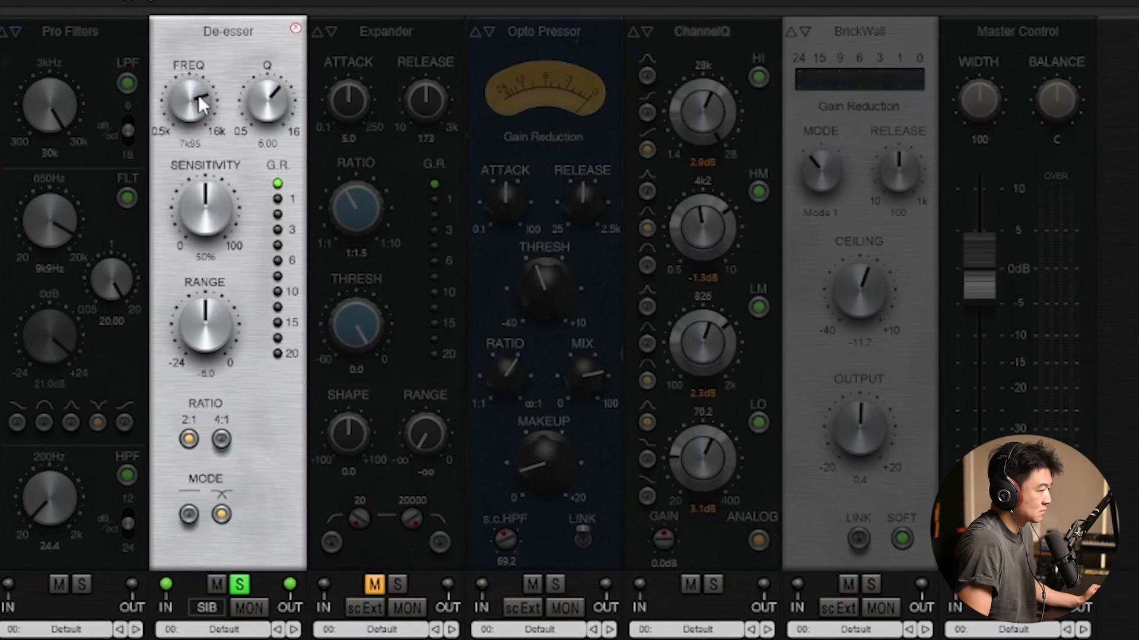
{"action": "left_click_drag", "start_coordinate": [258, 117], "coordinate": [238, 230]}
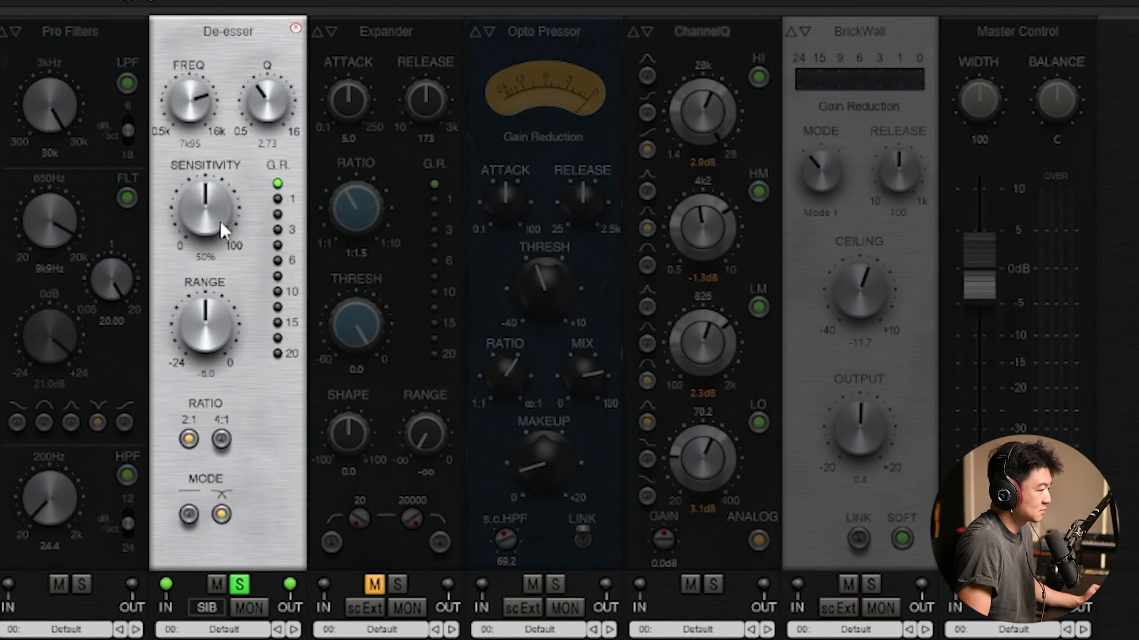
{"action": "left_click_drag", "start_coordinate": [224, 184], "coordinate": [246, 218]}
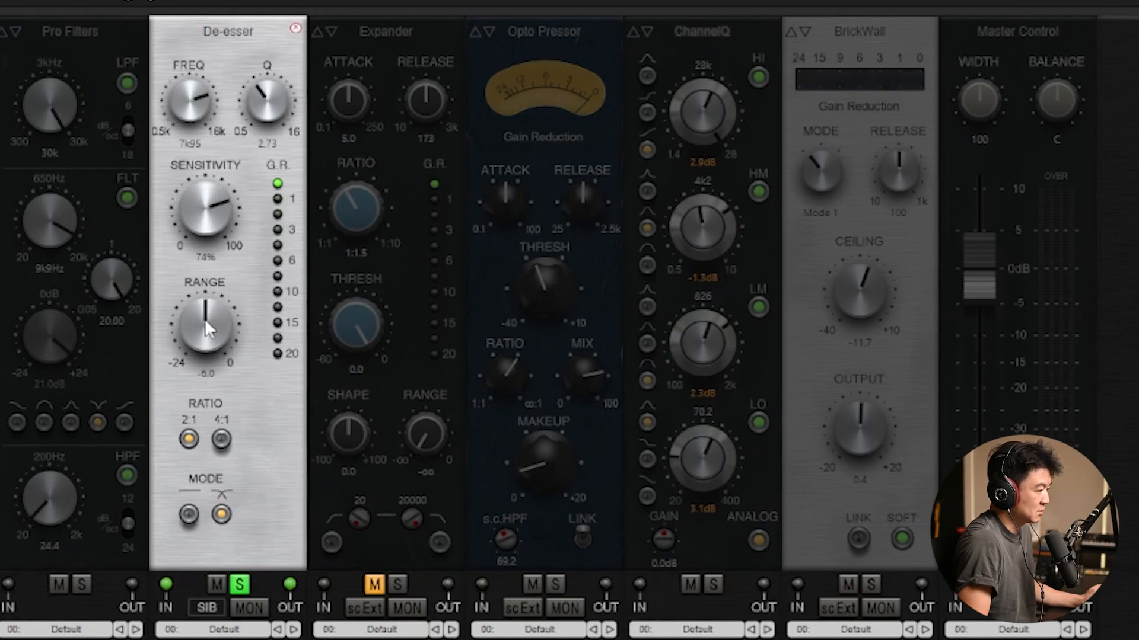
{"action": "left_click_drag", "start_coordinate": [213, 229], "coordinate": [212, 201]}
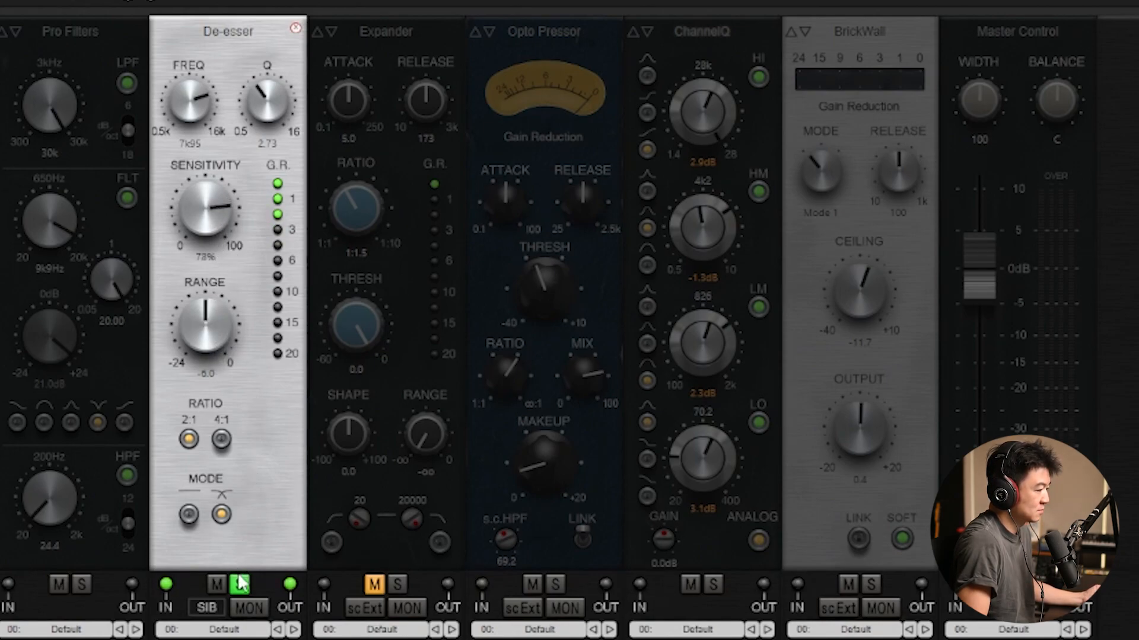
{"action": "left_click", "coordinate": [218, 584]}
{"action": "left_click", "coordinate": [218, 585]}
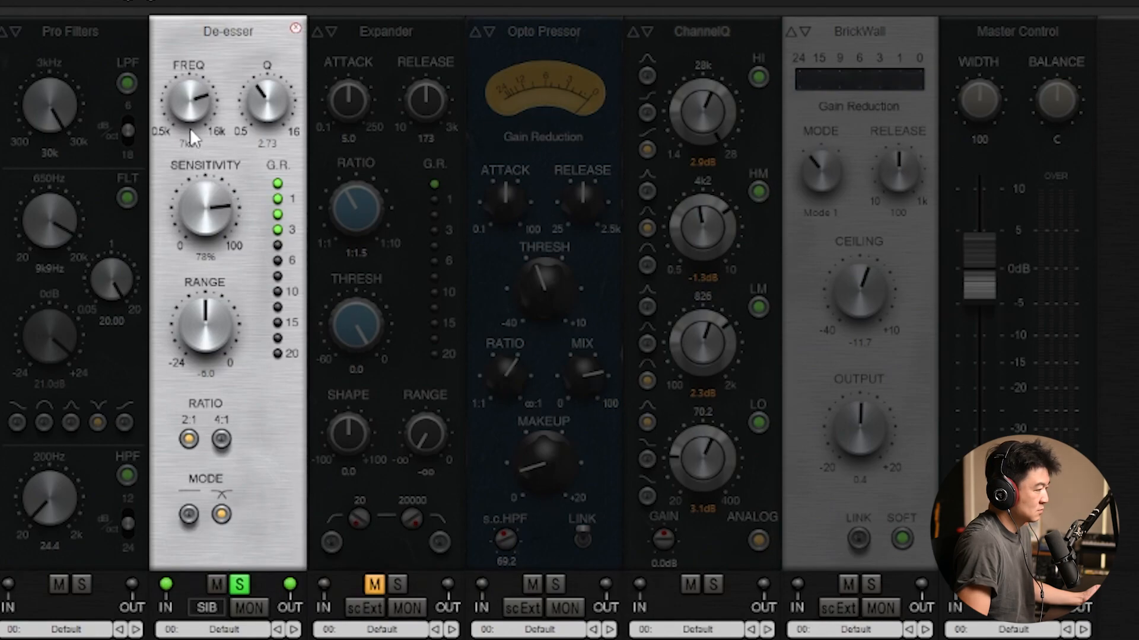
Raise the De-esser's sensitivity to 100%, compare it muted and active, and lower the sensitivity to 63%
{"action": "left_click_drag", "start_coordinate": [216, 172], "coordinate": [252, 191]}
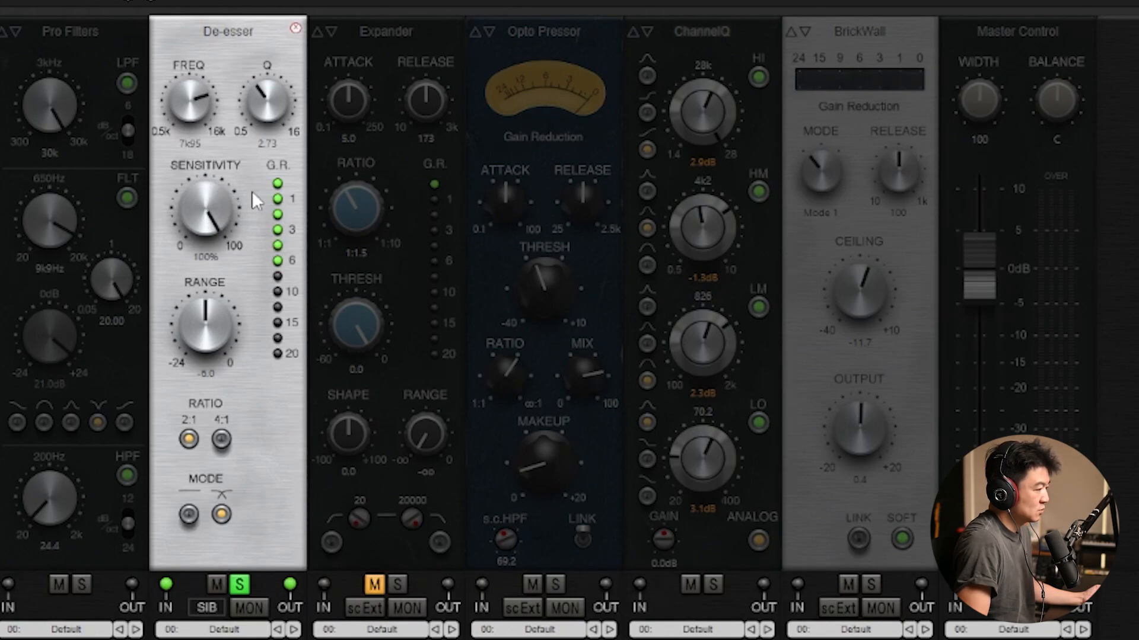
{"action": "left_click", "coordinate": [219, 584]}
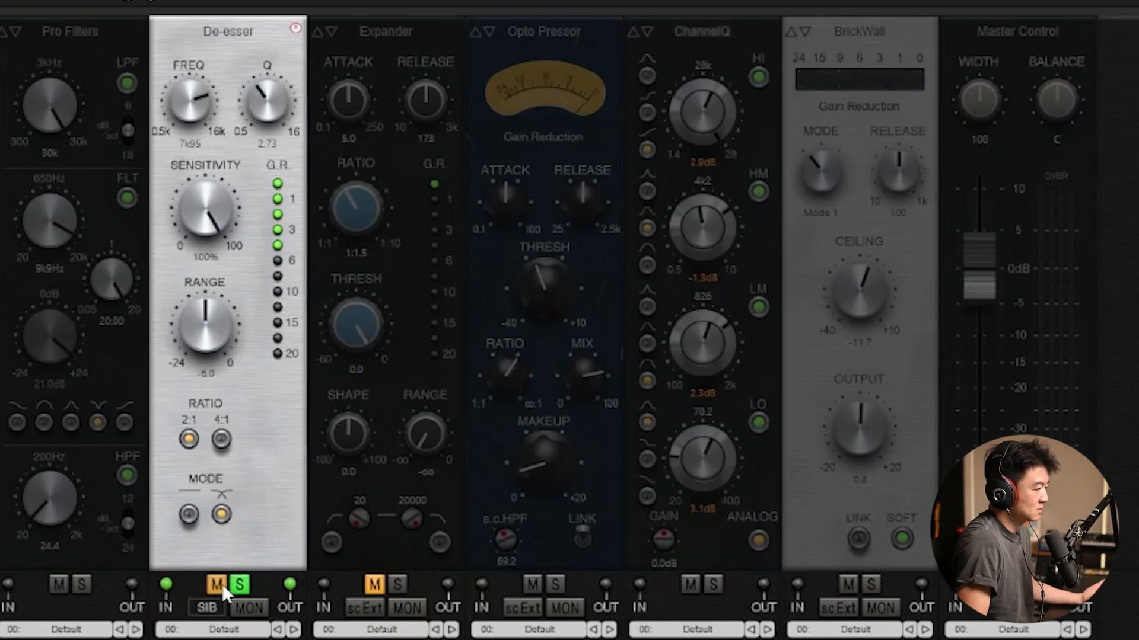
{"action": "left_click", "coordinate": [222, 583]}
{"action": "left_click", "coordinate": [219, 585]}
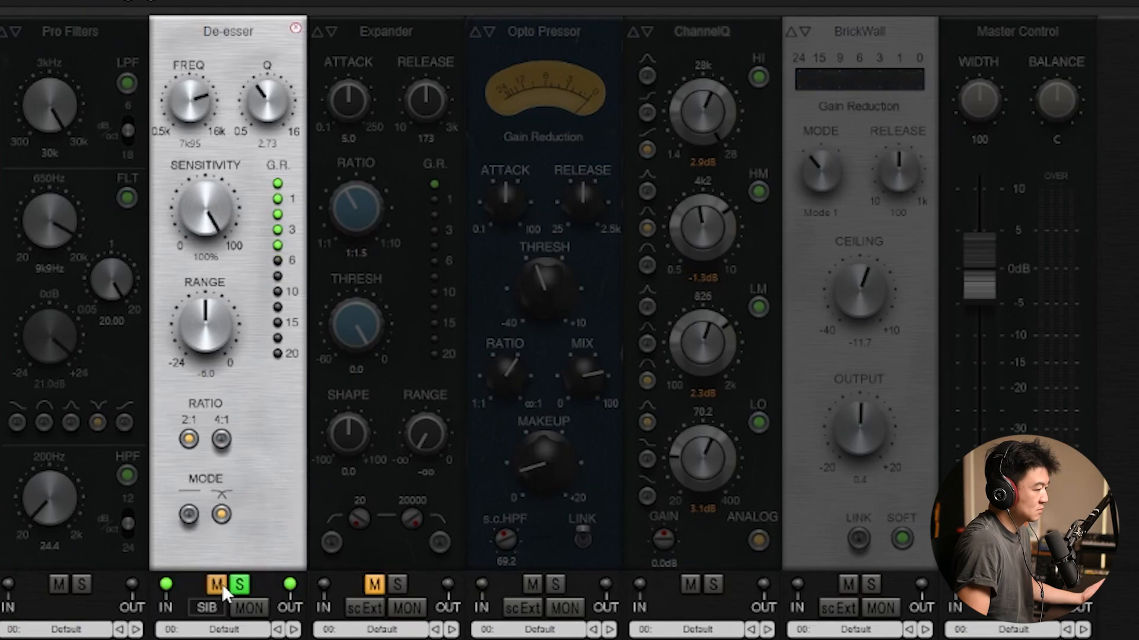
{"action": "left_click_drag", "start_coordinate": [210, 217], "coordinate": [209, 329]}
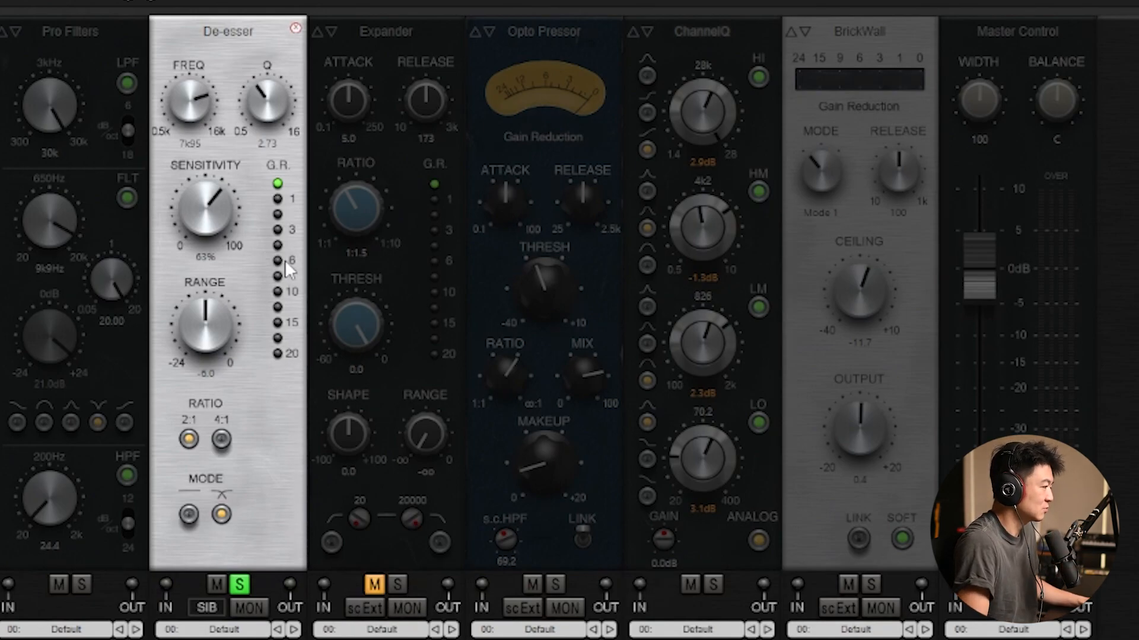
Replace the De-esser with the De-hummer and set its harmonics to 100/98
{"action": "left_click", "coordinate": [240, 34]}
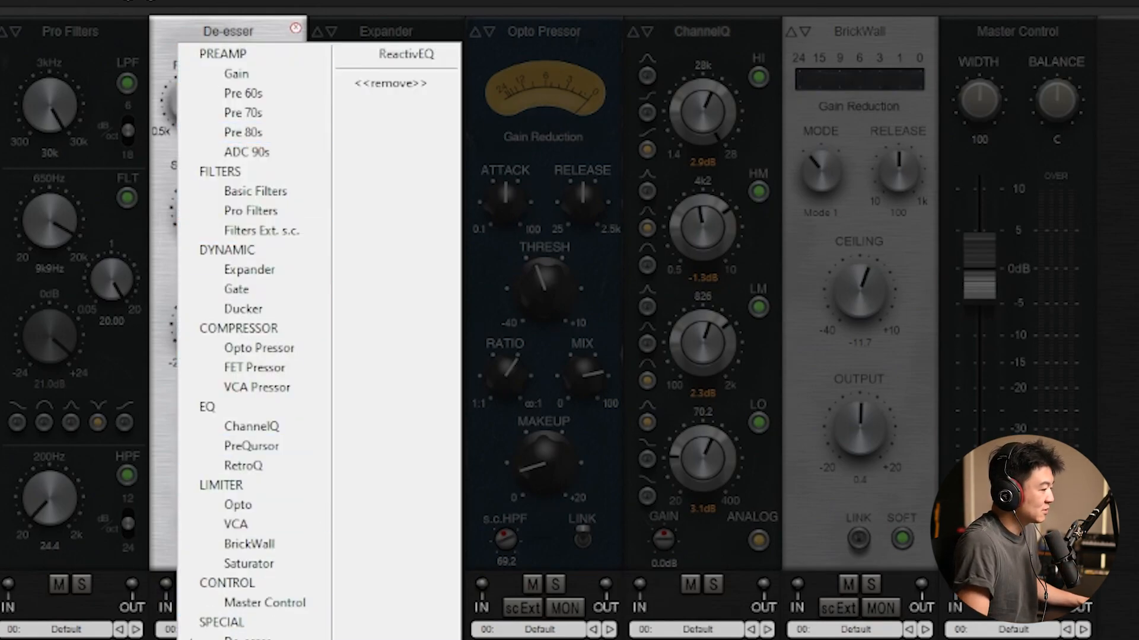
{"action": "left_click", "coordinate": [252, 639]}
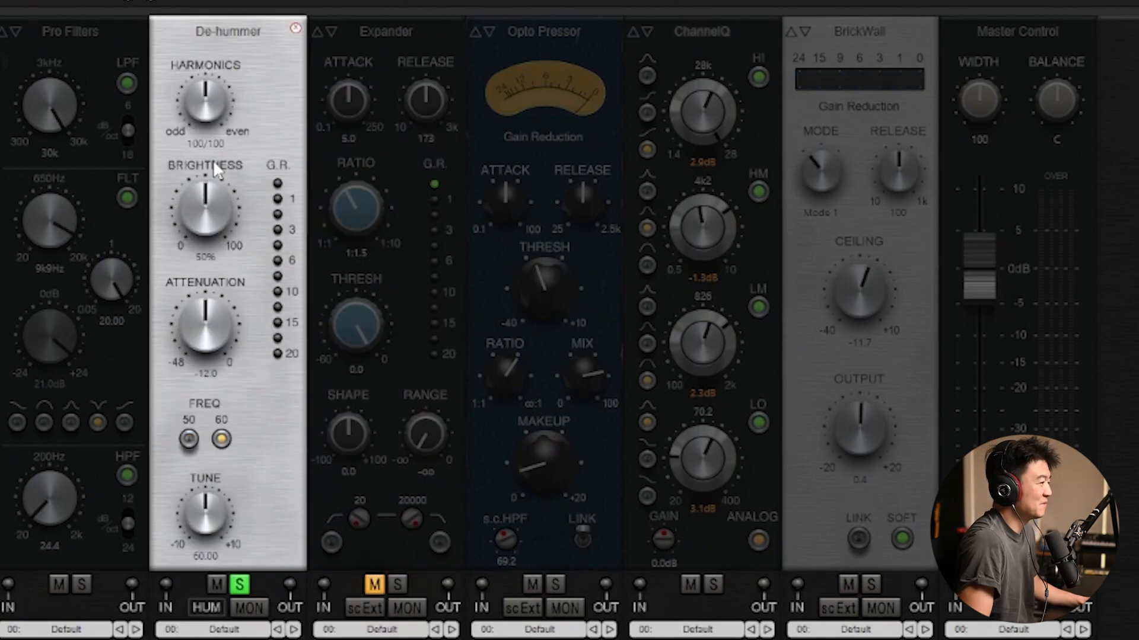
{"action": "left_click_drag", "start_coordinate": [206, 127], "coordinate": [208, 121]}
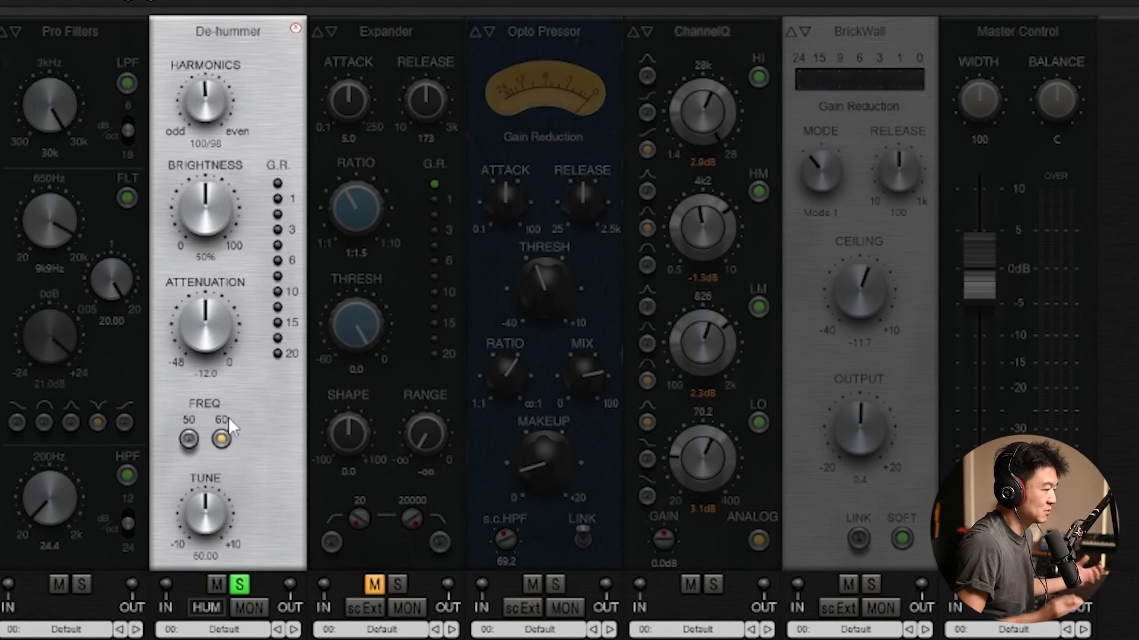
Replace the De-hummer with the ReactivEQ, choose the bell filter type and set its frequency to 1k29
{"action": "left_click", "coordinate": [234, 33]}
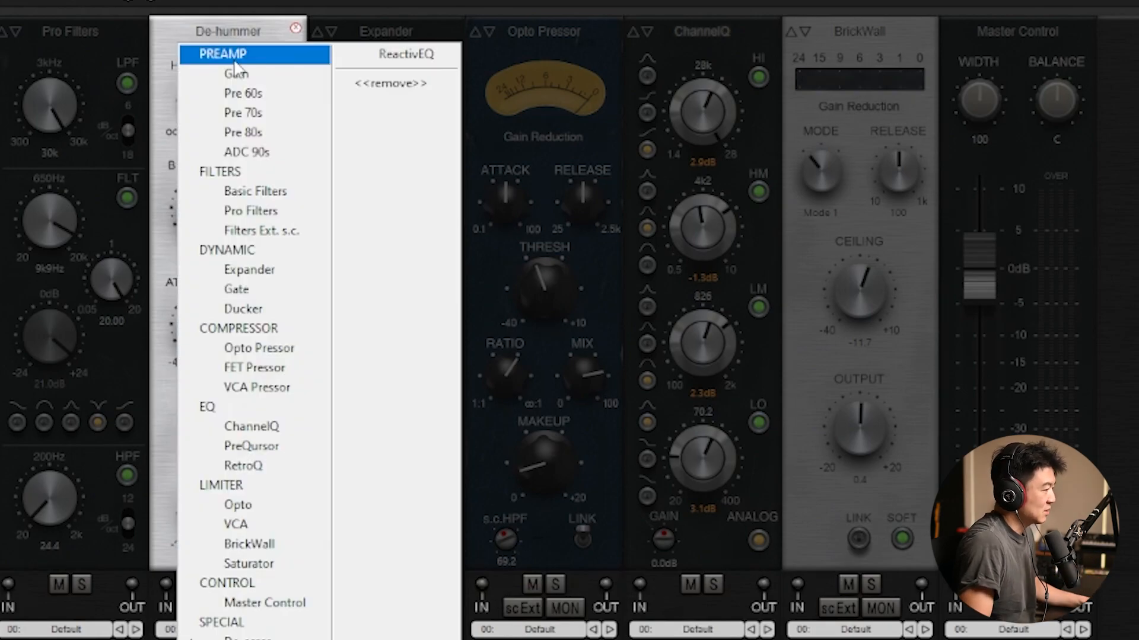
{"action": "left_click", "coordinate": [408, 56]}
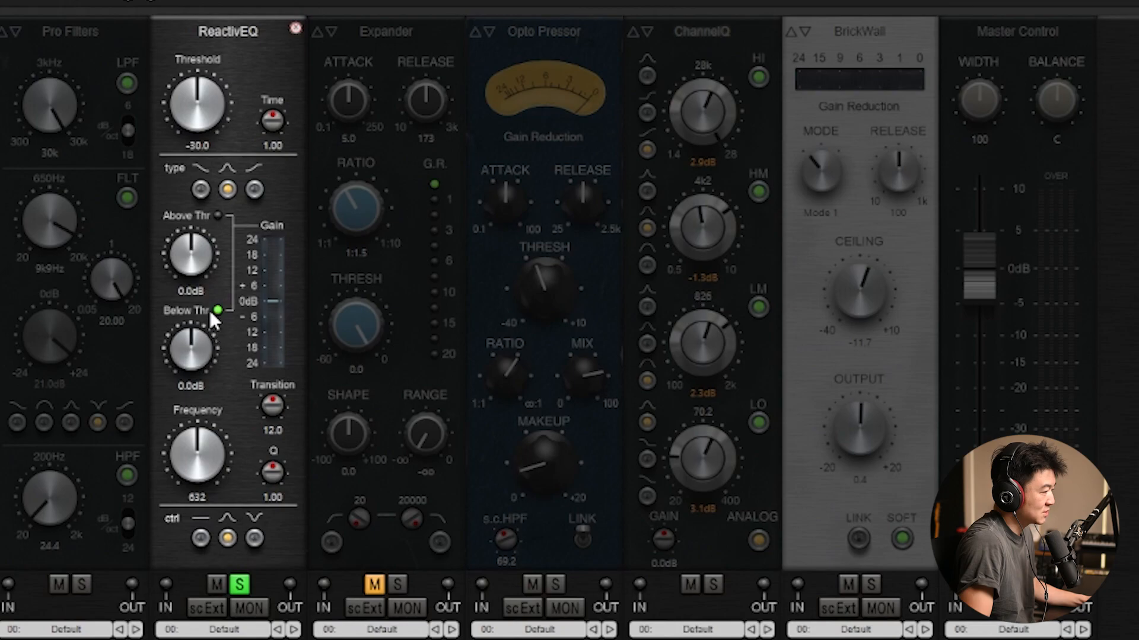
{"action": "left_click", "coordinate": [227, 189]}
{"action": "mouse_move", "coordinate": [231, 418]}
{"action": "left_mouse_down"}
{"action": "mouse_move", "coordinate": [217, 432]}
{"action": "mouse_move", "coordinate": [220, 411]}
{"action": "mouse_move", "coordinate": [222, 423]}
{"action": "mouse_move", "coordinate": [242, 416]}
{"action": "left_mouse_up"}
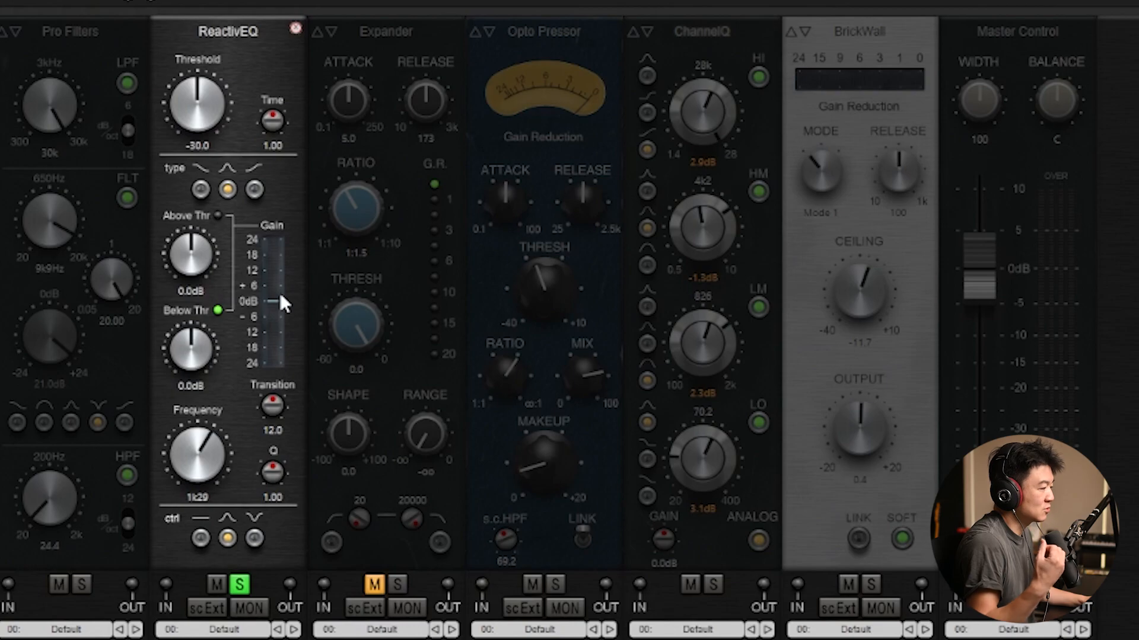
Set the ReactivEQ's threshold to -38.5, its above-threshold gain to 6.9 dB and its below-threshold gain to -4.6 dB
{"action": "left_click_drag", "start_coordinate": [197, 242], "coordinate": [206, 240]}
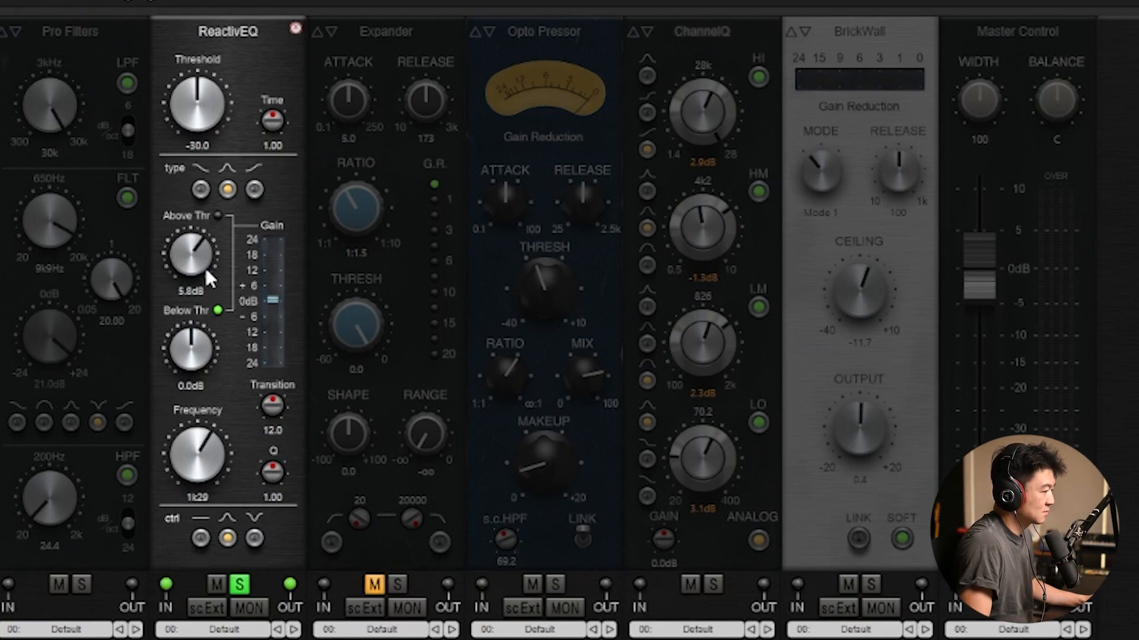
{"action": "left_click_drag", "start_coordinate": [222, 36], "coordinate": [210, 86]}
{"action": "left_click_drag", "start_coordinate": [191, 353], "coordinate": [195, 339]}
{"action": "left_click_drag", "start_coordinate": [199, 116], "coordinate": [202, 187]}
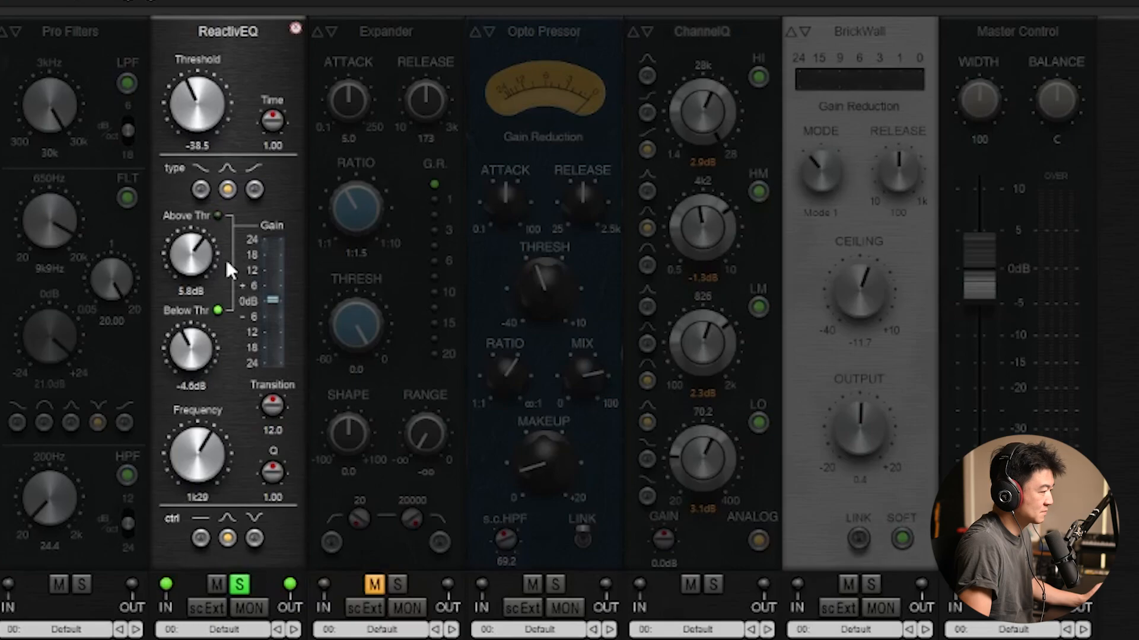
{"action": "left_click_drag", "start_coordinate": [216, 267], "coordinate": [194, 292]}
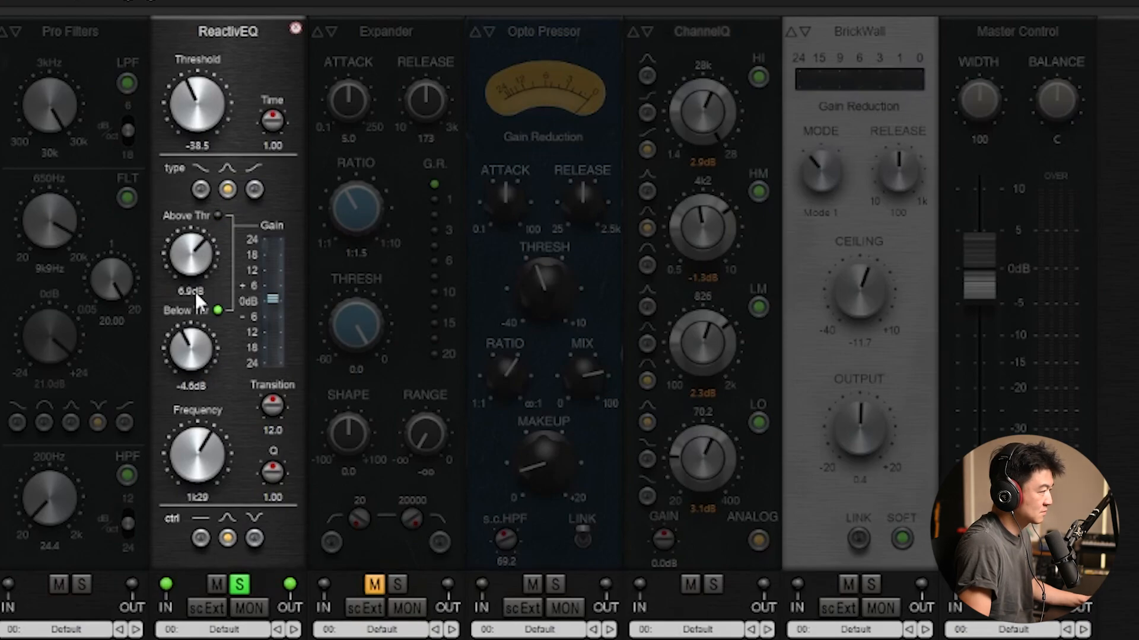
Turn off the ReactivEQ's solo and compare the full chain with the module muted and active
{"action": "left_click", "coordinate": [237, 584]}
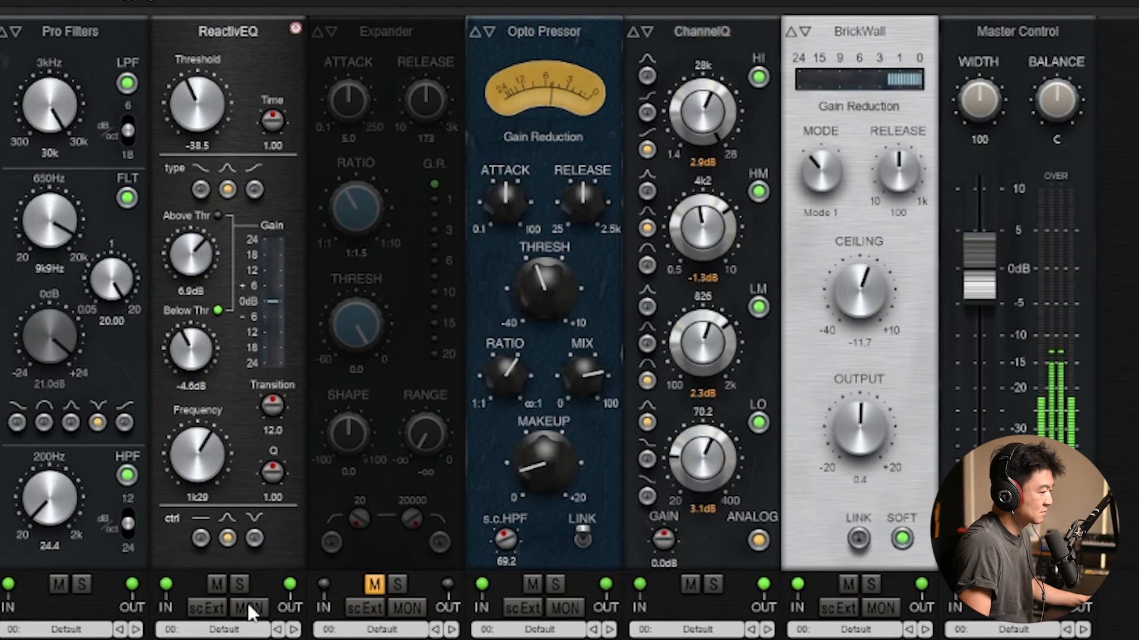
{"action": "left_click", "coordinate": [216, 584]}
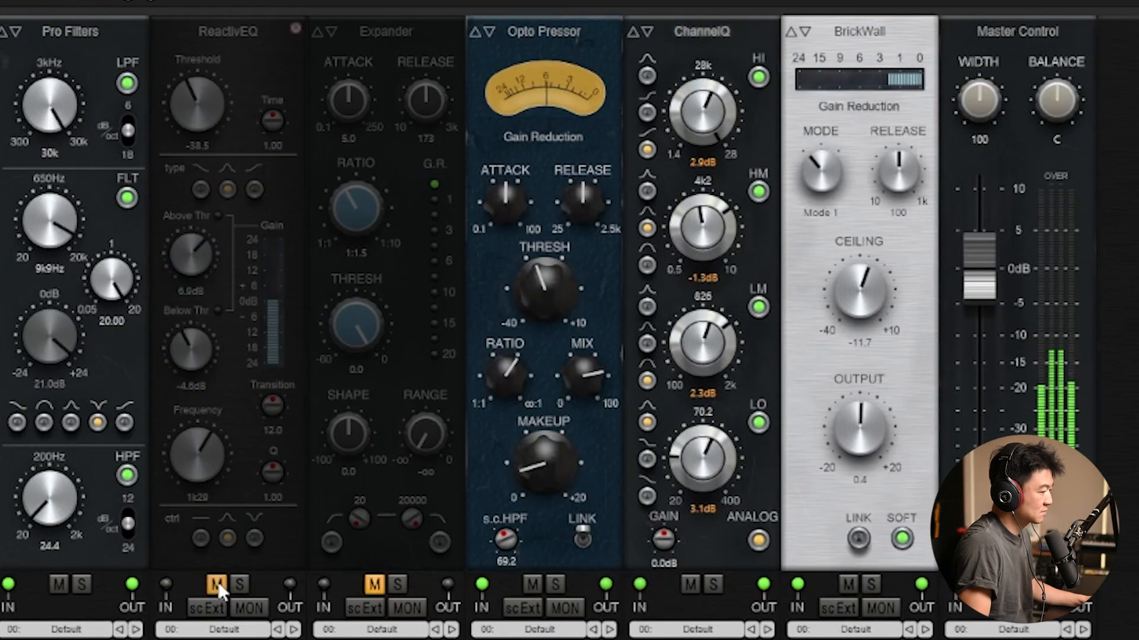
{"action": "left_click", "coordinate": [216, 584]}
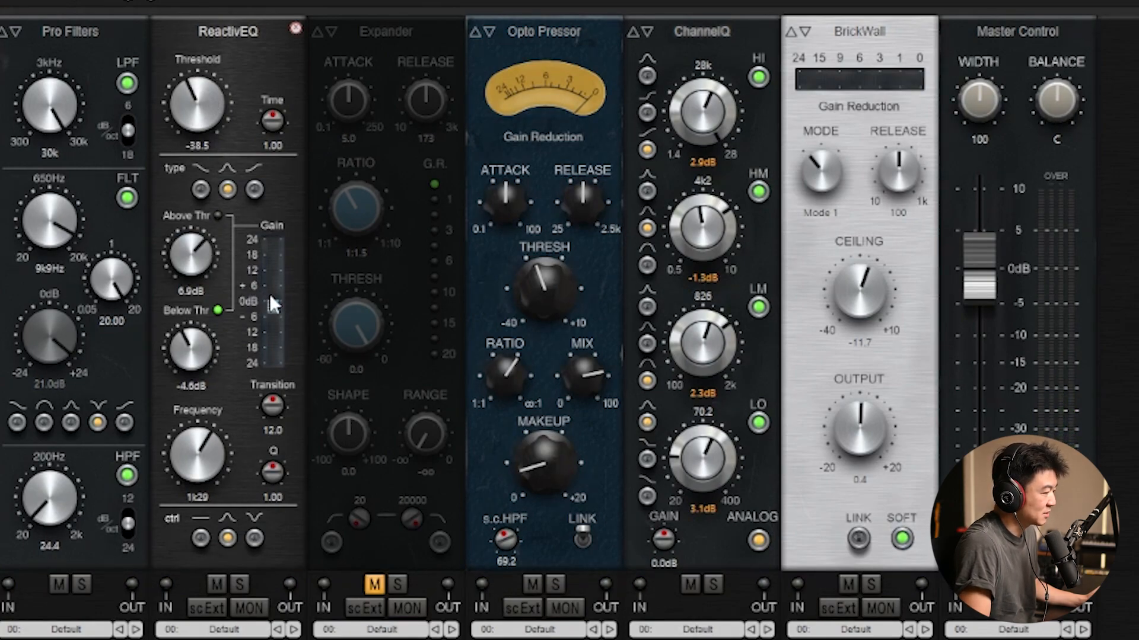
Try reversed ReactivEQ gains, set them to 6.6 dB above and -4.0 dB below the threshold, and set the transition to 24.0
{"action": "left_click_drag", "start_coordinate": [201, 265], "coordinate": [226, 269]}
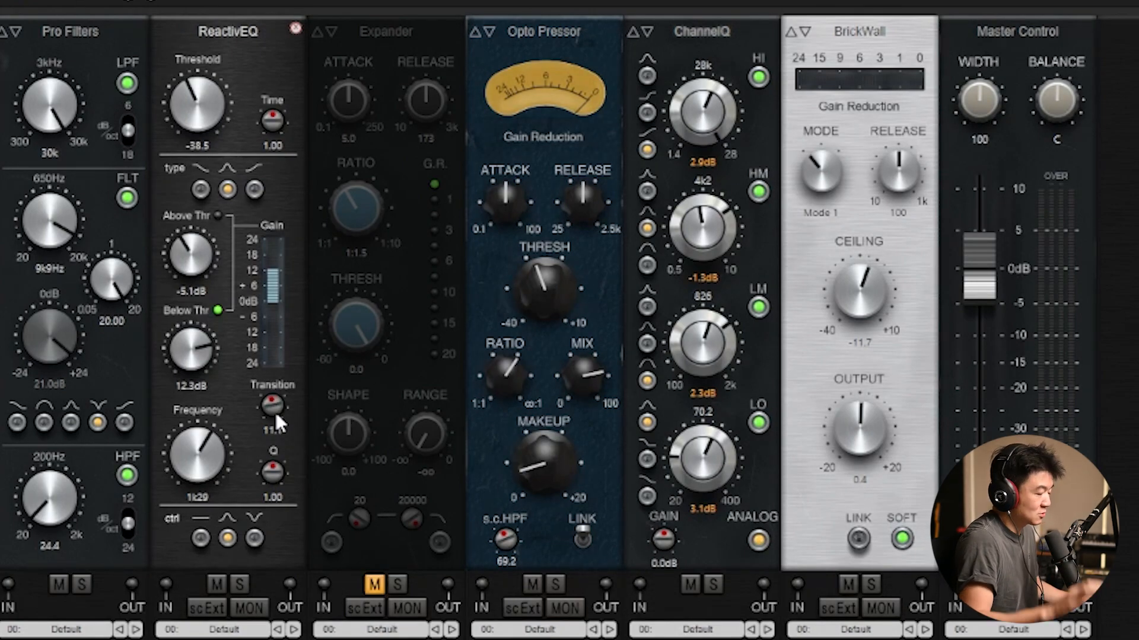
{"action": "left_click_drag", "start_coordinate": [275, 411], "coordinate": [270, 400]}
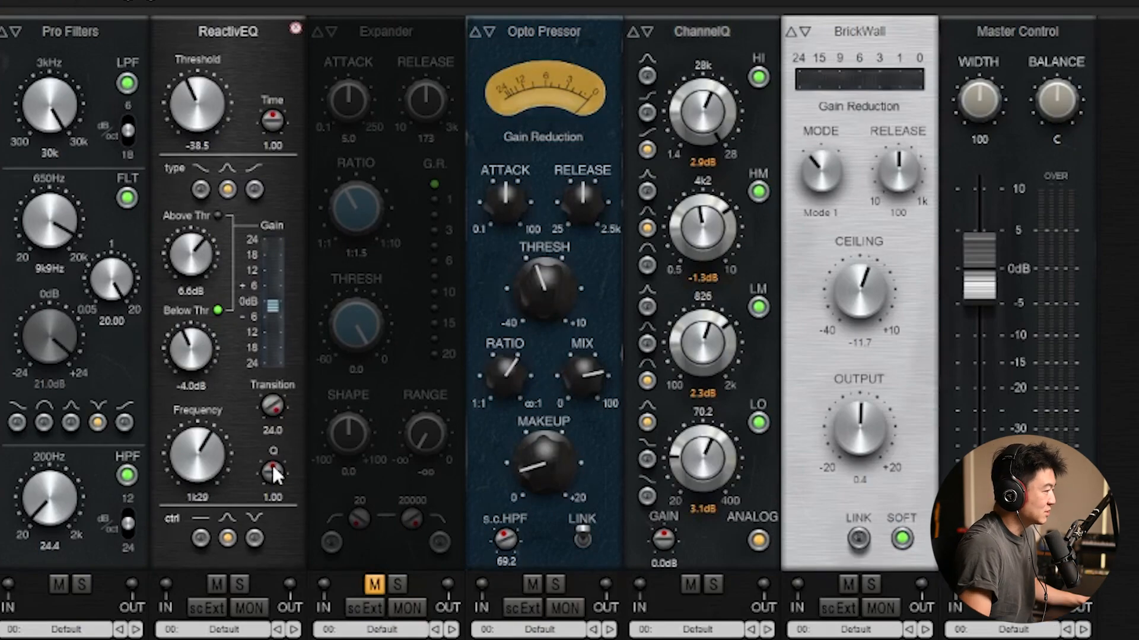
Play the track, set the Master Control's width to 139, and compare the module muted and active
{"action": "left_click_drag", "start_coordinate": [1033, 40], "coordinate": [1138, 36]}
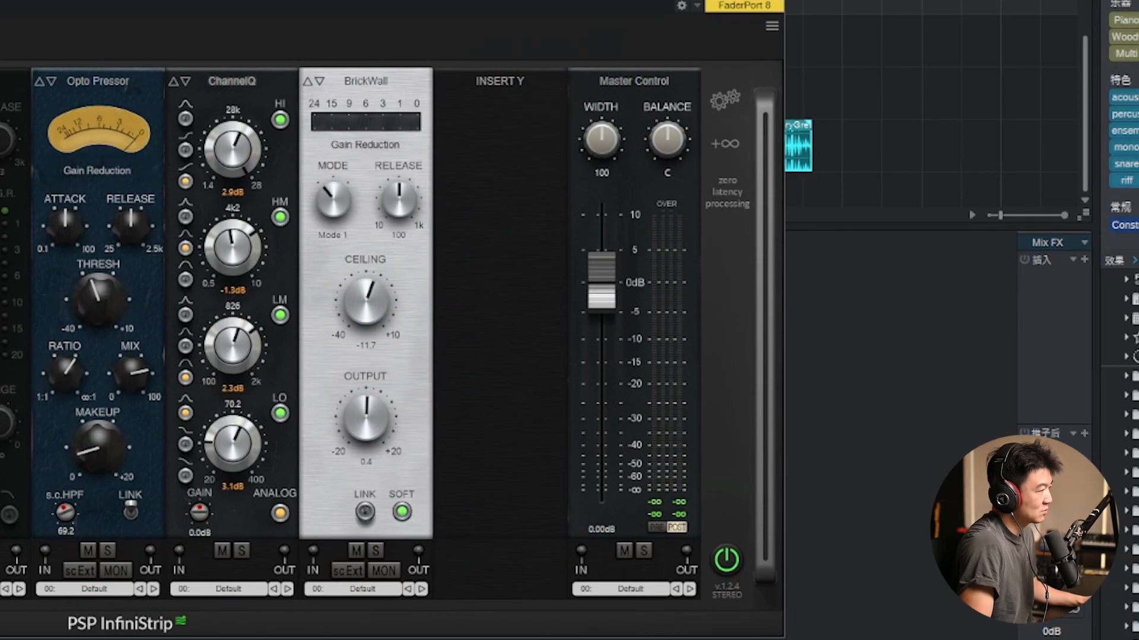
{"action": "key", "text": "space"}
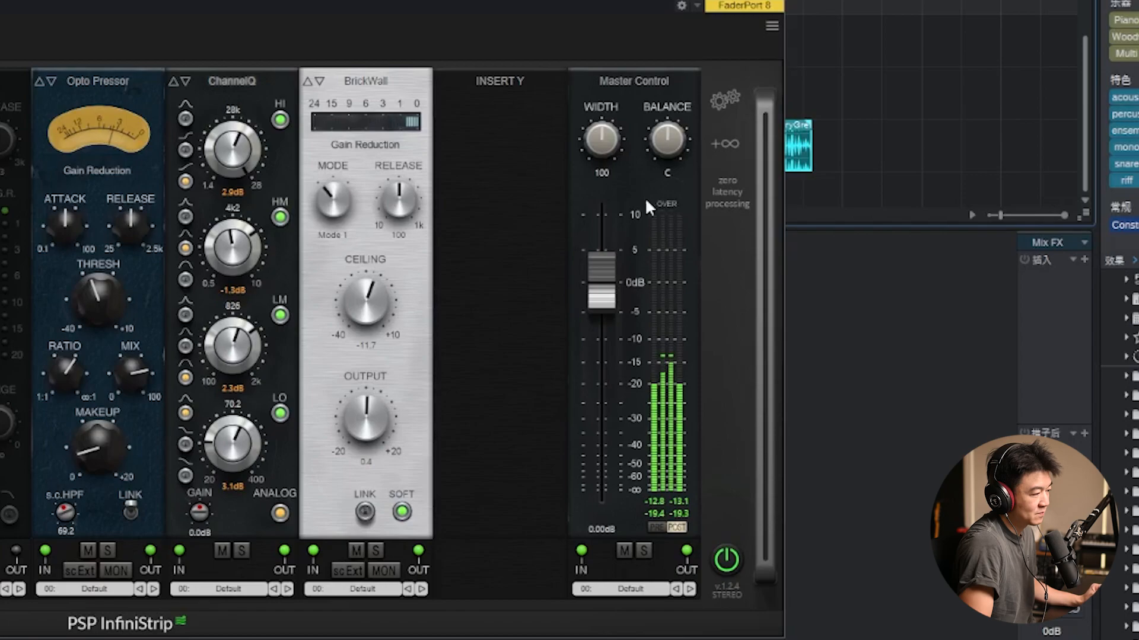
{"action": "right_click", "coordinate": [593, 159]}
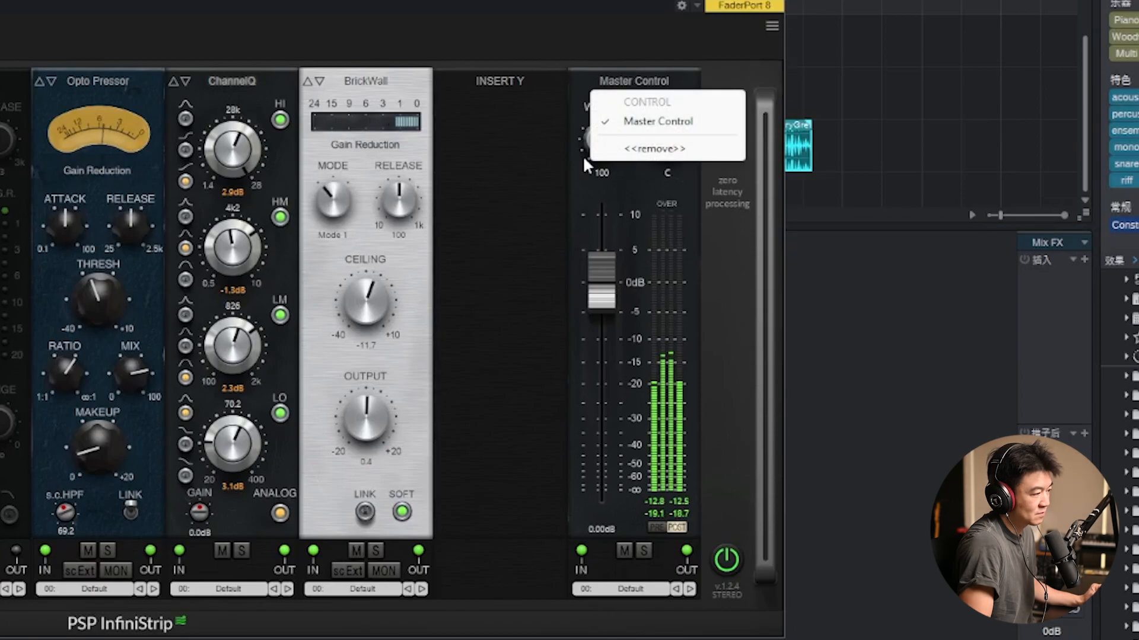
{"action": "left_click", "coordinate": [591, 155]}
{"action": "left_click_drag", "start_coordinate": [591, 152], "coordinate": [620, 111]}
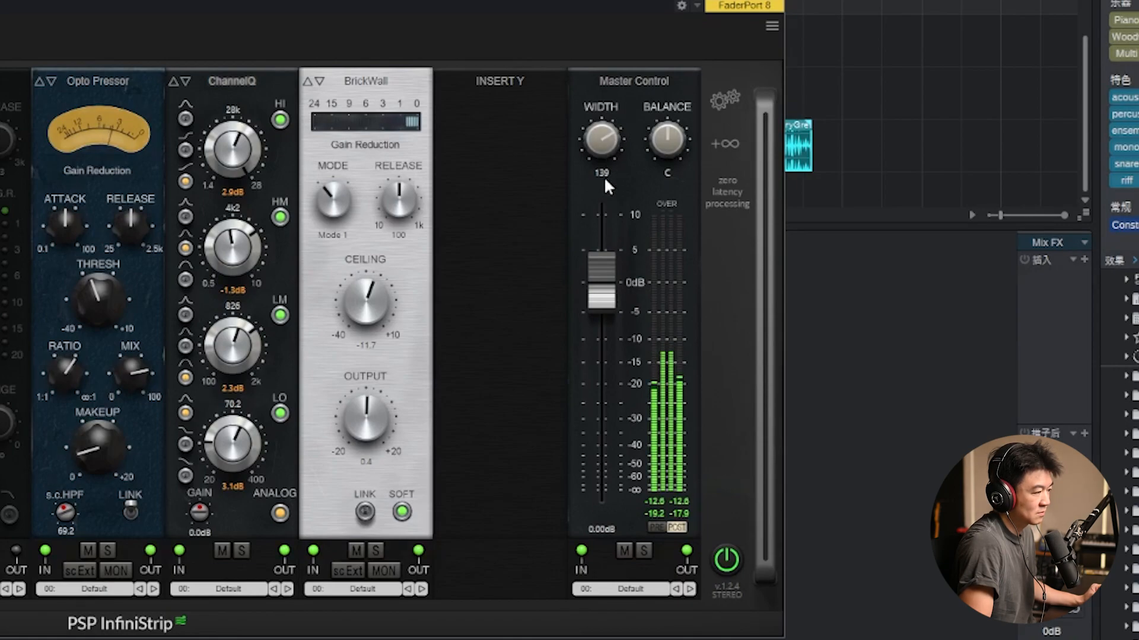
{"action": "left_click", "coordinate": [624, 551]}
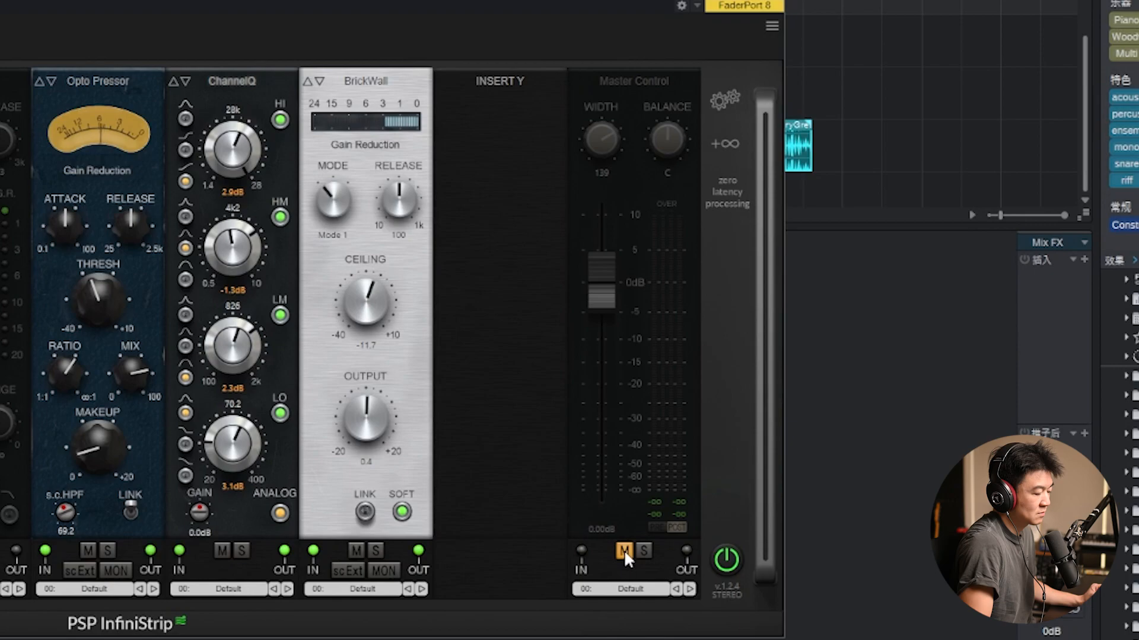
{"action": "left_click", "coordinate": [624, 549]}
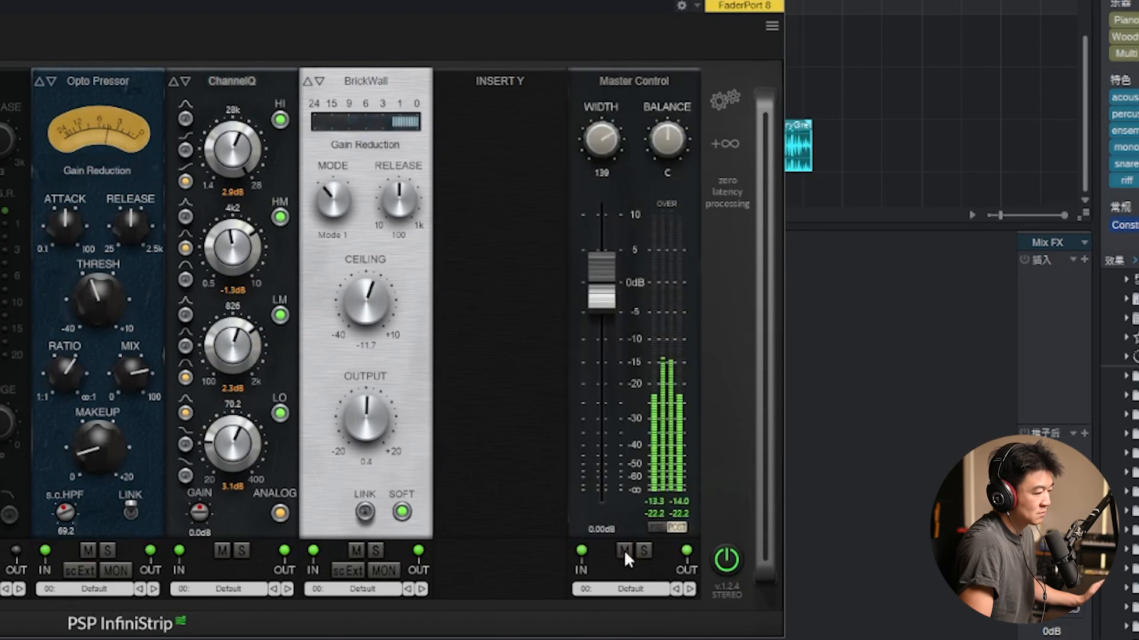
Set the ChannelQ's low-band gain to 1.3 dB and low-mid frequency to 898, and compare the Master Control muted and active
{"action": "left_click_drag", "start_coordinate": [218, 446], "coordinate": [213, 459]}
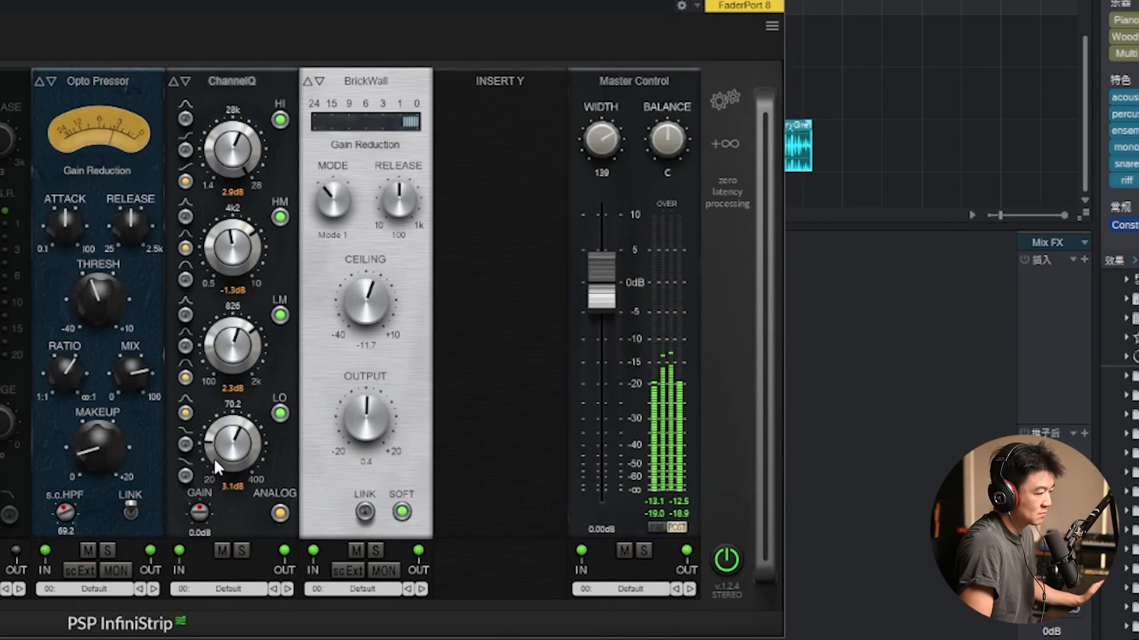
{"action": "left_click_drag", "start_coordinate": [260, 339], "coordinate": [258, 331]}
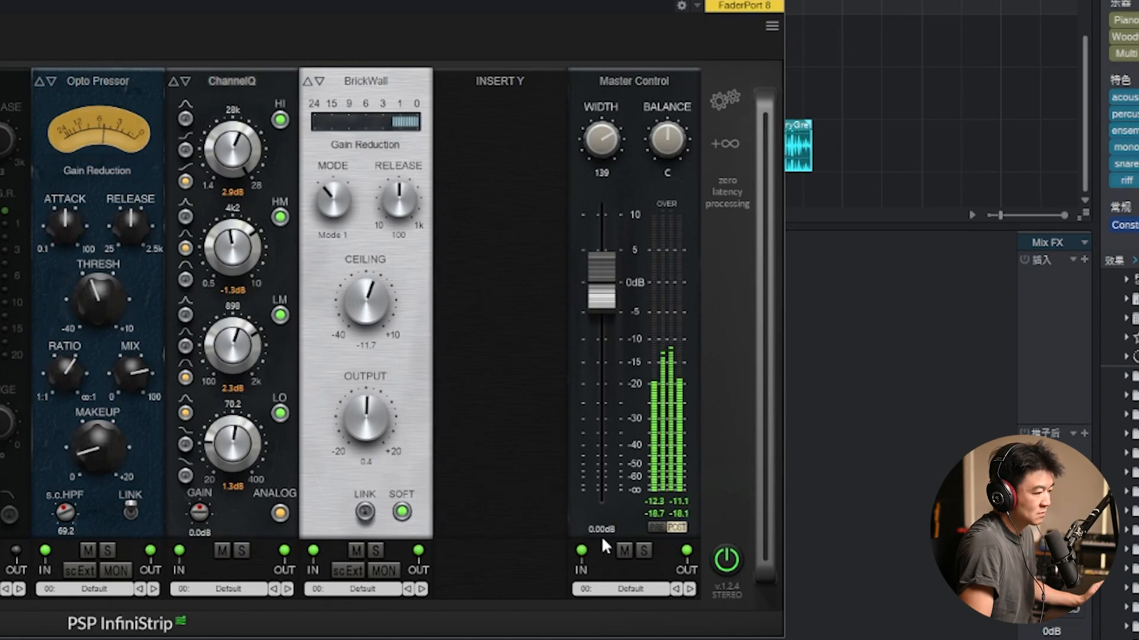
{"action": "left_click", "coordinate": [623, 550]}
{"action": "left_click", "coordinate": [622, 551]}
Try a Master Control width of 165, reduce it to 137, compare the module muted and active, and stop playback
{"action": "left_click_drag", "start_coordinate": [607, 142], "coordinate": [610, 134]}
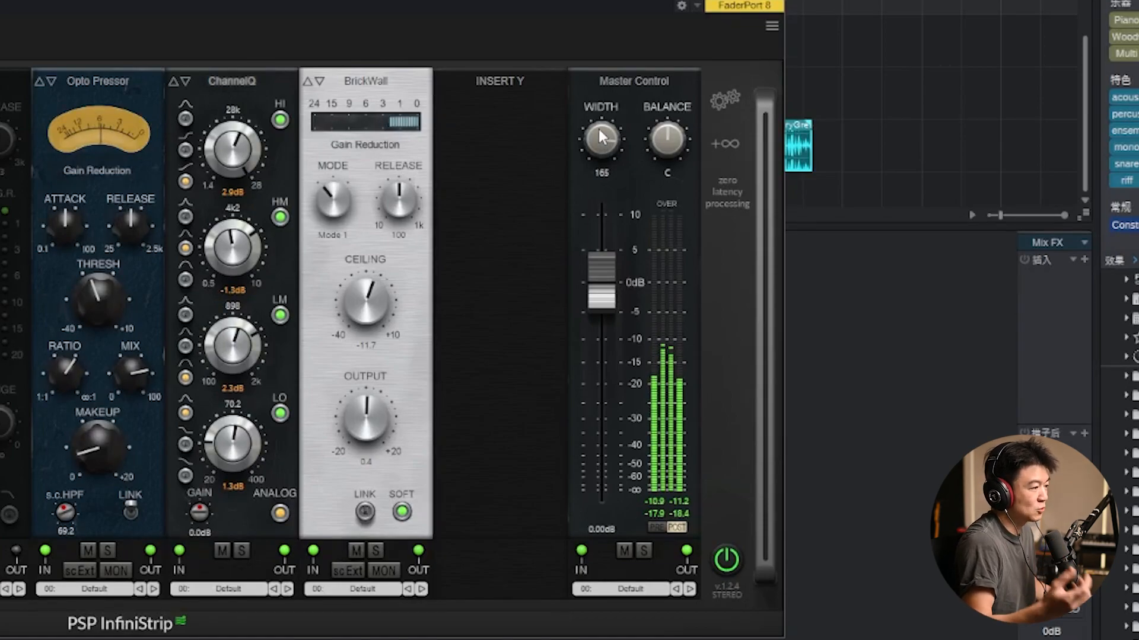
{"action": "left_click_drag", "start_coordinate": [601, 137], "coordinate": [605, 179]}
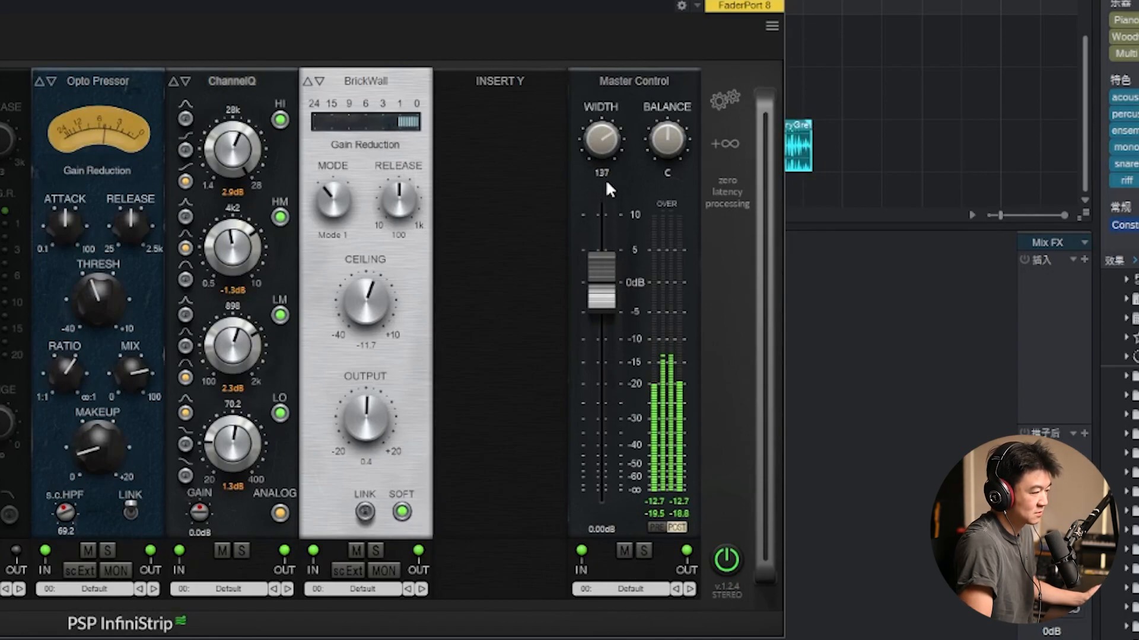
{"action": "left_click", "coordinate": [623, 551]}
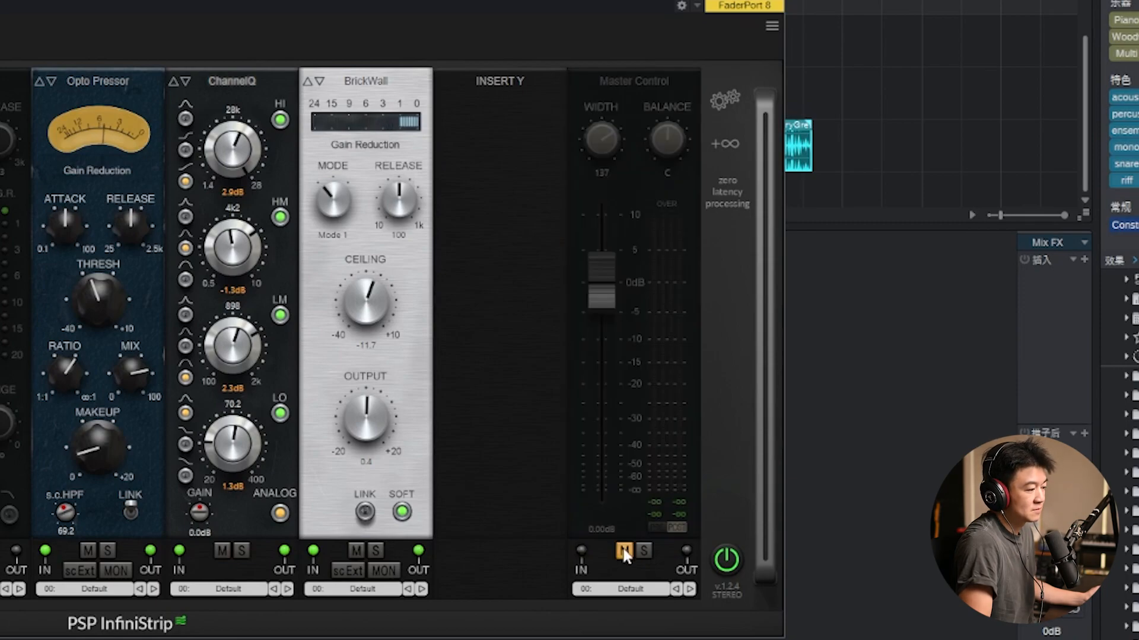
{"action": "left_click", "coordinate": [624, 551]}
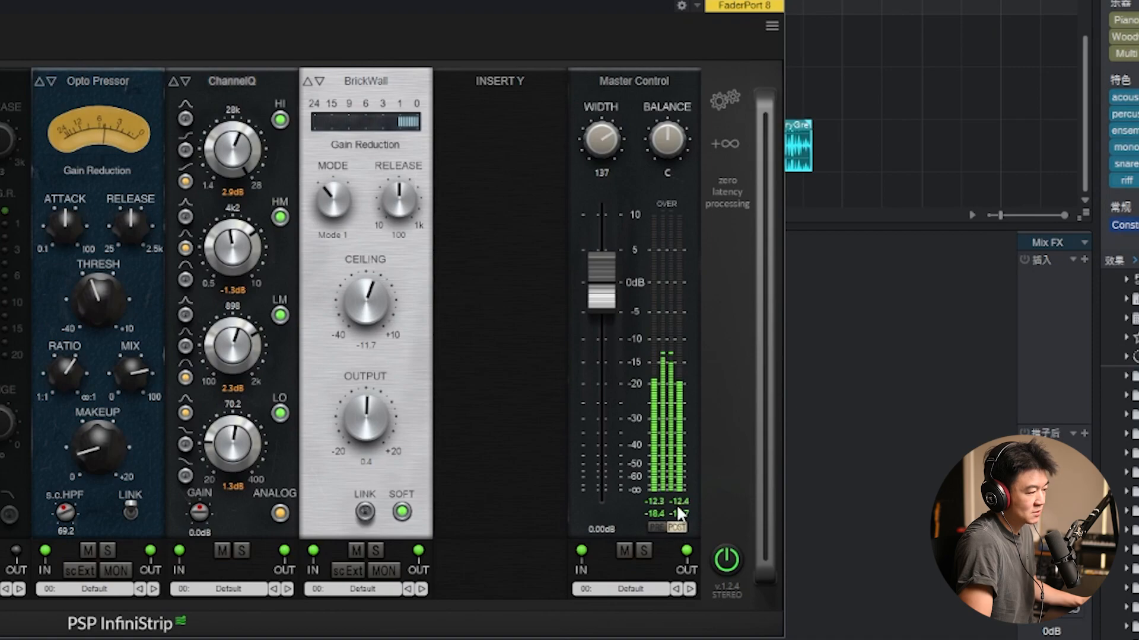
{"action": "key", "text": "space"}
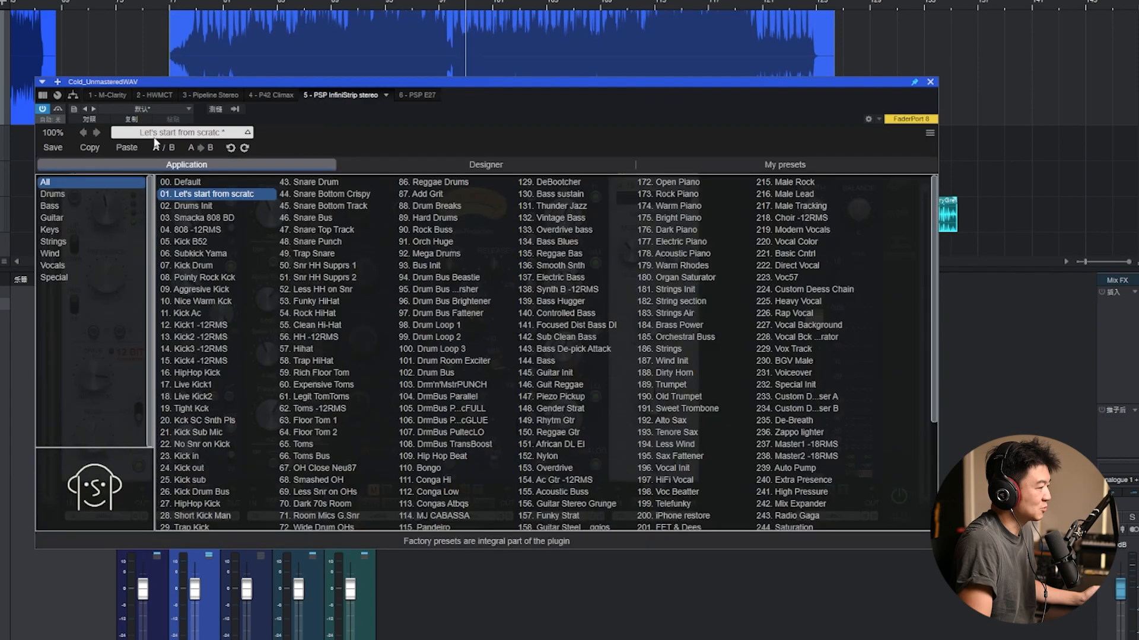
Look over the factory presets in the preset browser and return to the channel strip
{"action": "left_click", "coordinate": [178, 132]}
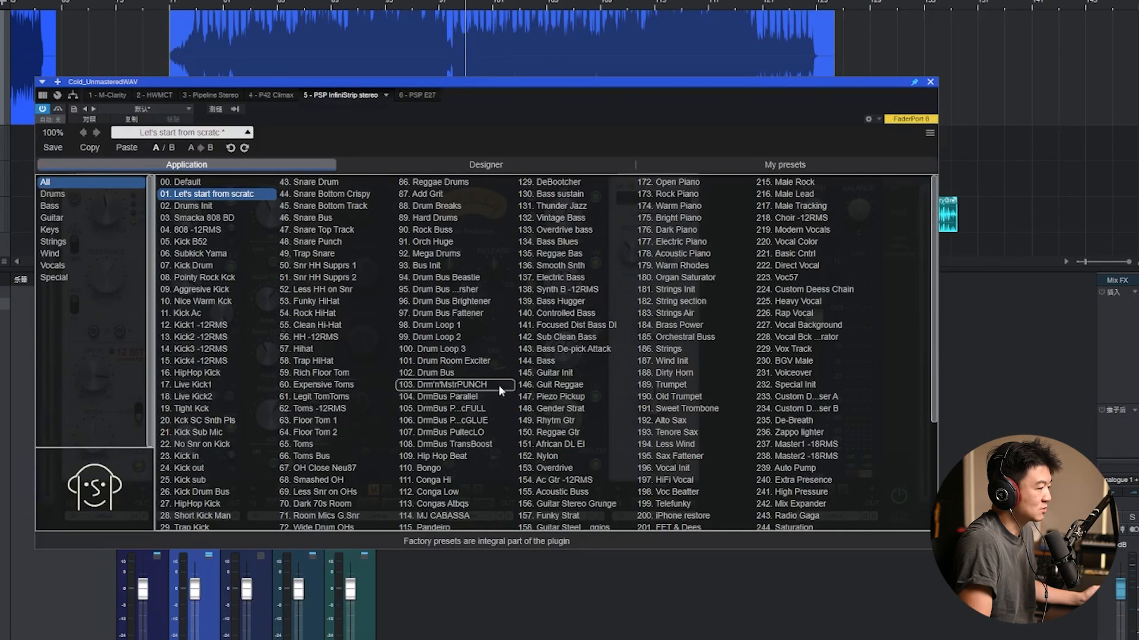
{"action": "left_click", "coordinate": [574, 134]}
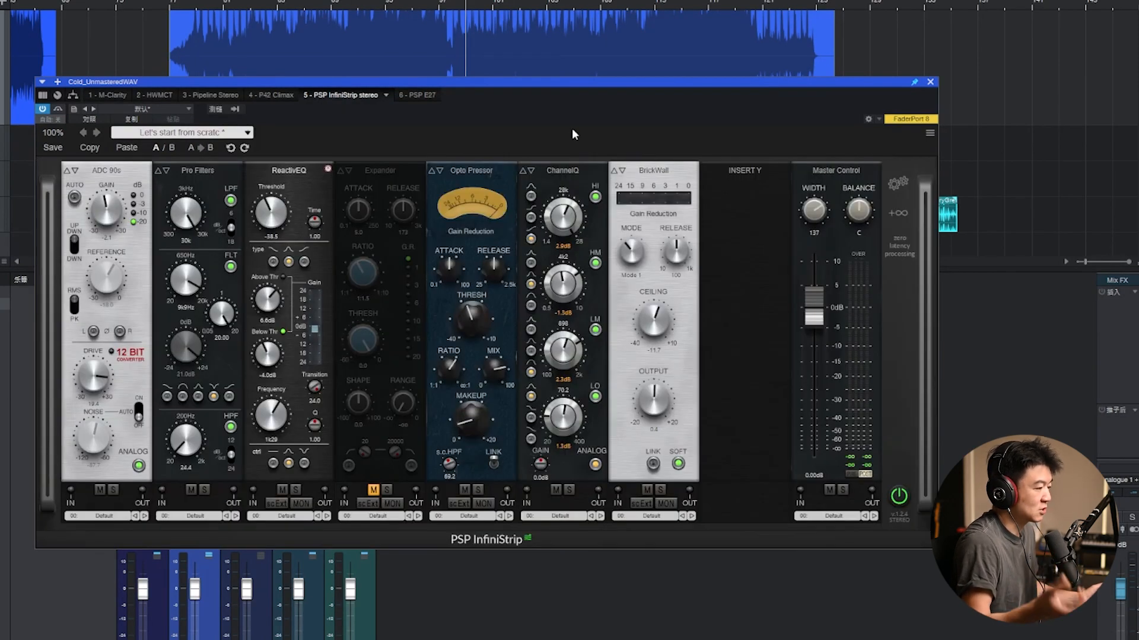